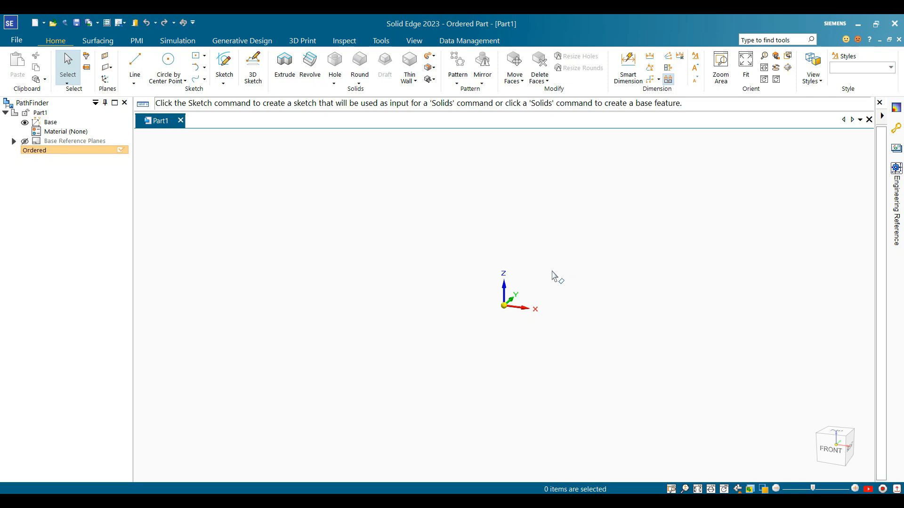
# Step: Start a sketch on the front (XZ) plane and hide the base reference planes
pyautogui.click(224, 65)
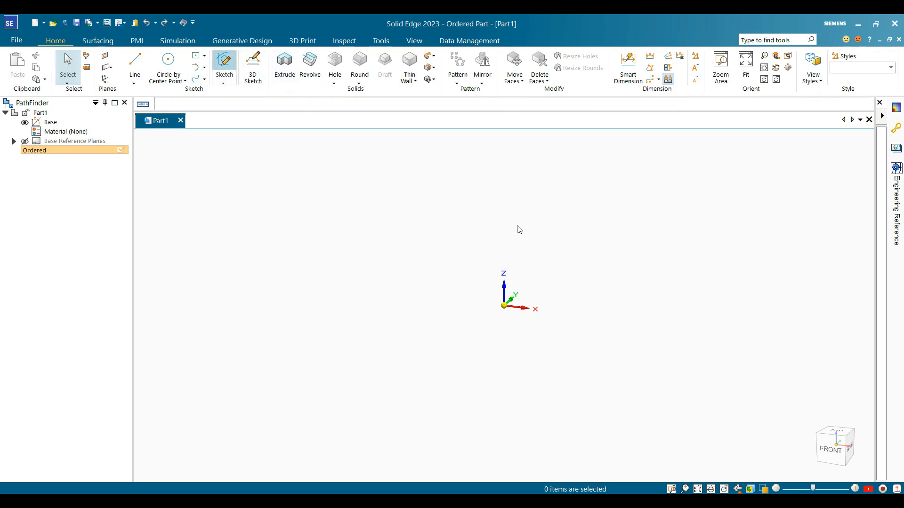
pyautogui.click(557, 244)
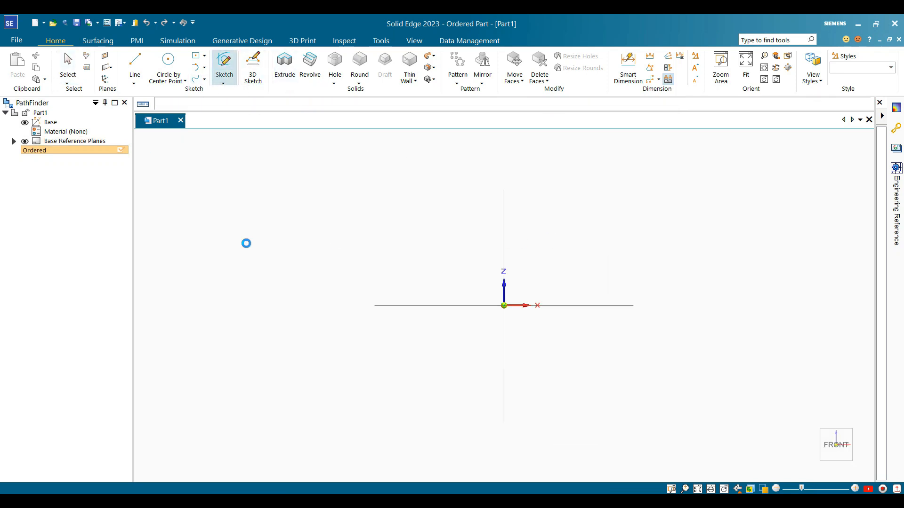
pyautogui.click(25, 141)
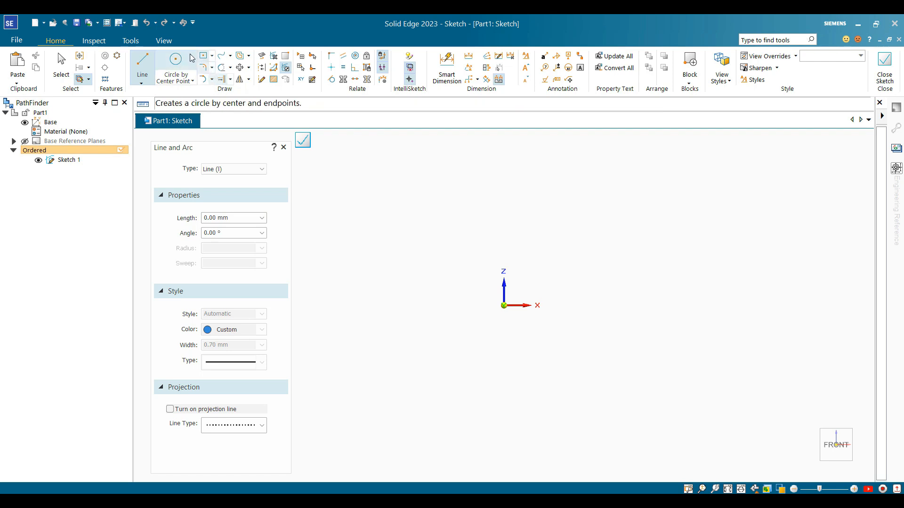
# Step: Sketch a closed three-level stepped profile from the origin, about 154 mm long, with its lowest end about 25 mm high
pyautogui.click(504, 305)
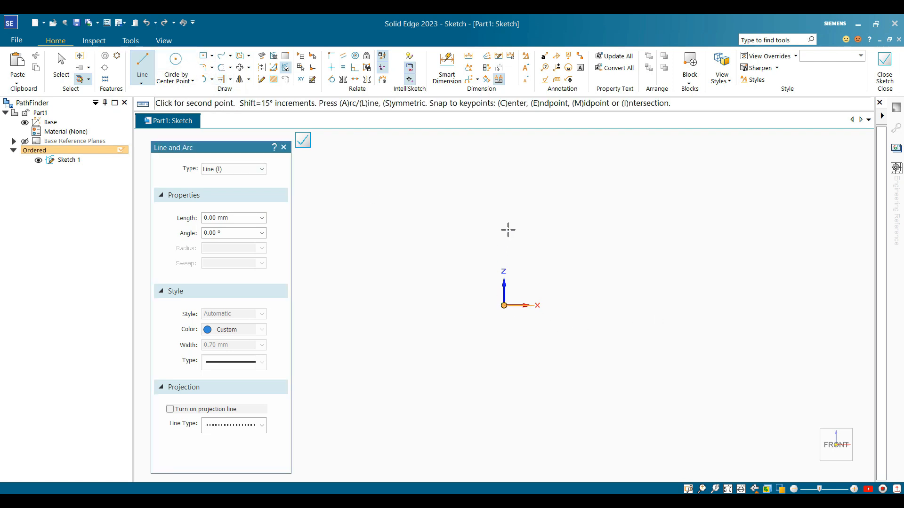
pyautogui.click(503, 172)
pyautogui.click(594, 173)
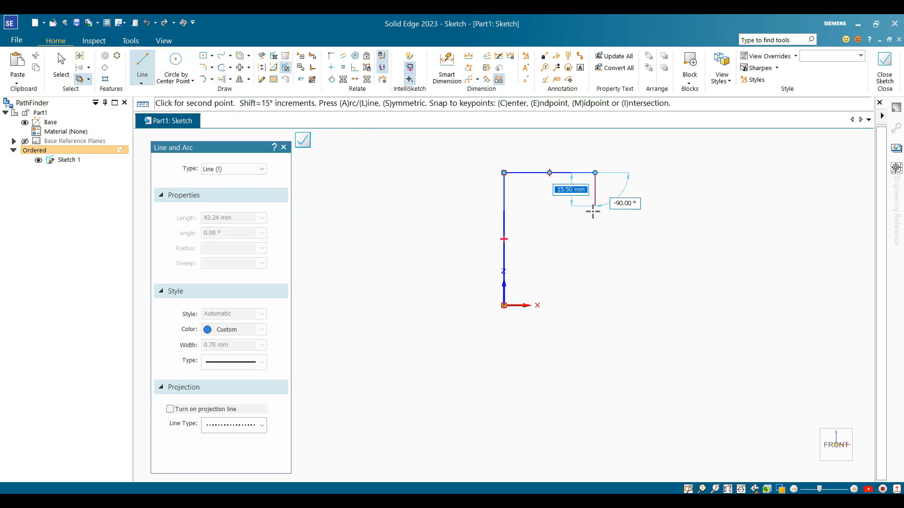
pyautogui.click(595, 214)
pyautogui.click(719, 215)
pyautogui.click(718, 251)
pyautogui.click(837, 251)
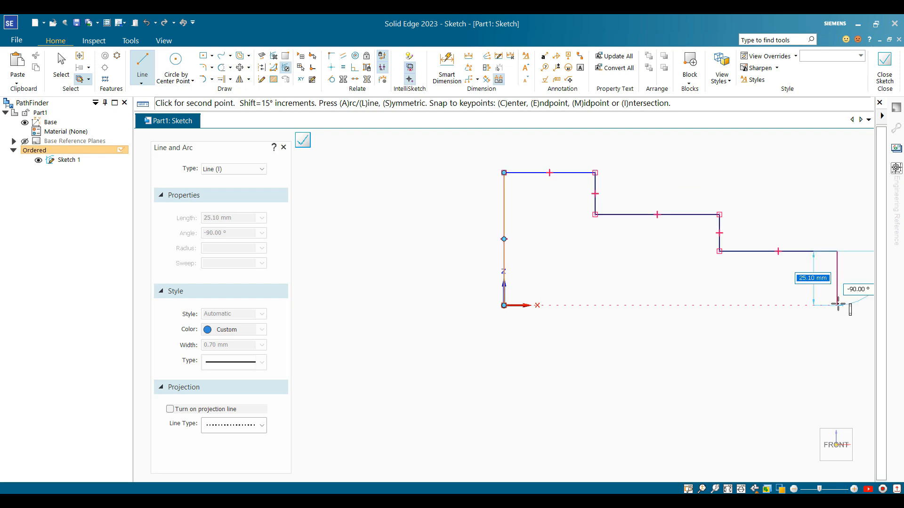
pyautogui.click(837, 305)
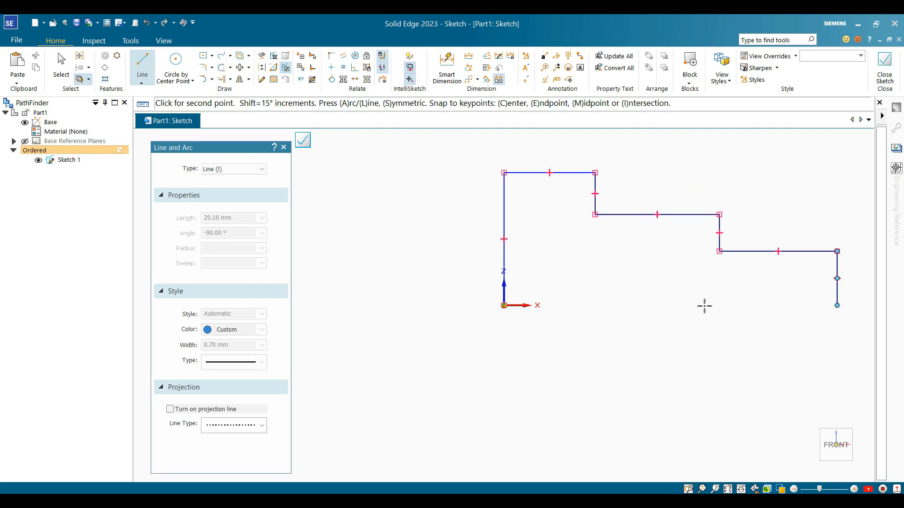
pyautogui.click(503, 305)
pyautogui.press('Escape')
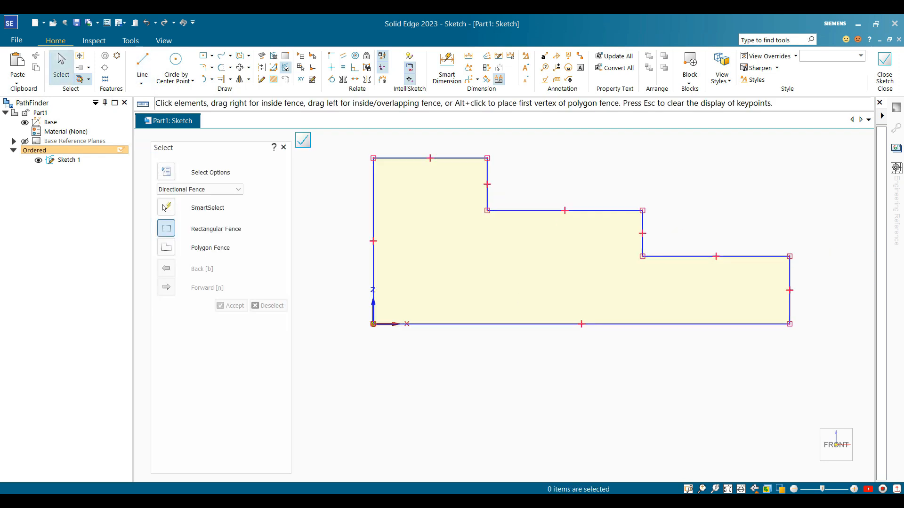
# Step: Dimension the profile's base edge to 160 mm and suppress the Auto-Scale Sketch message for the current session
pyautogui.click(451, 74)
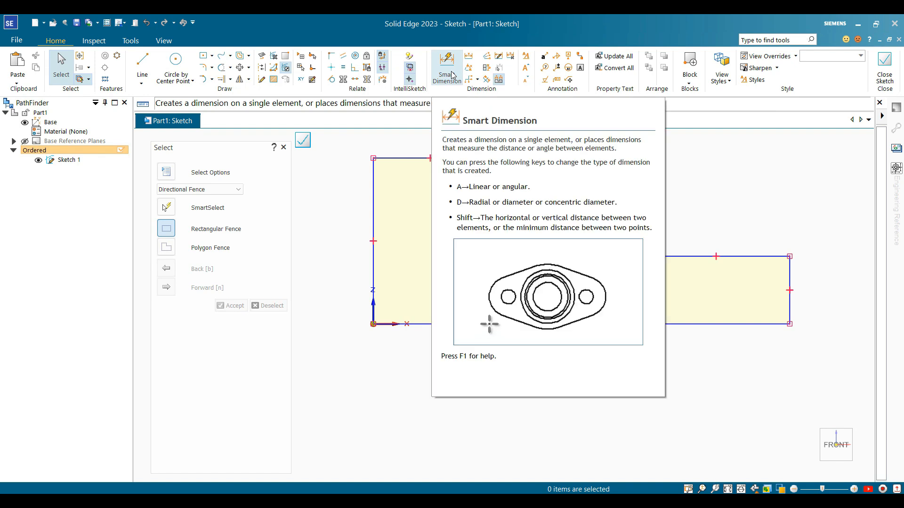
pyautogui.click(442, 80)
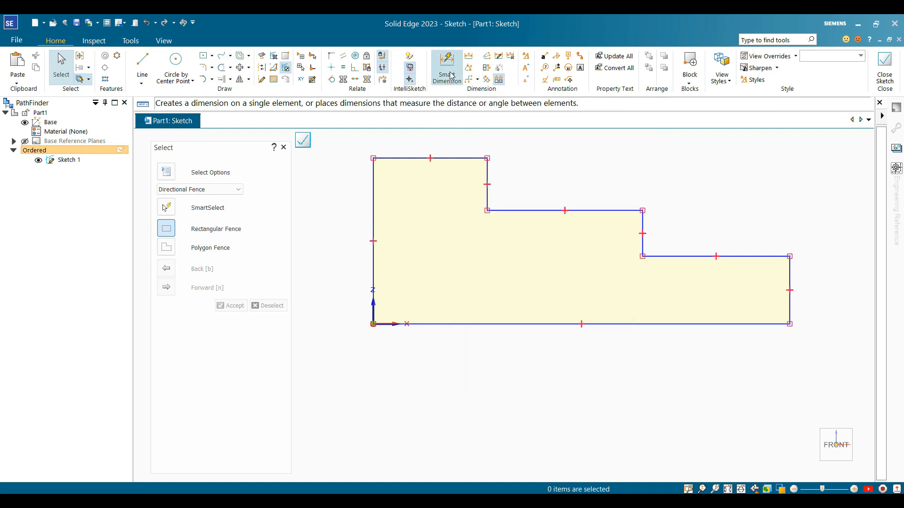
pyautogui.click(539, 325)
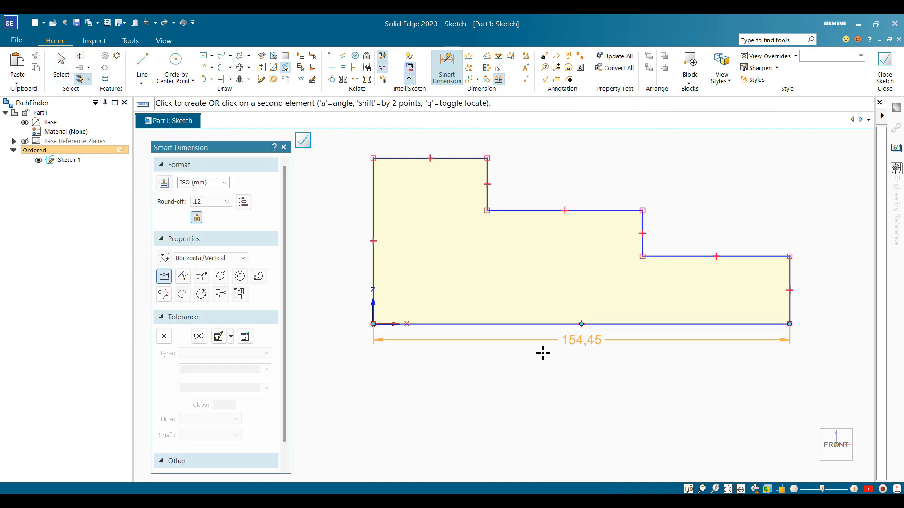
pyautogui.click(574, 362)
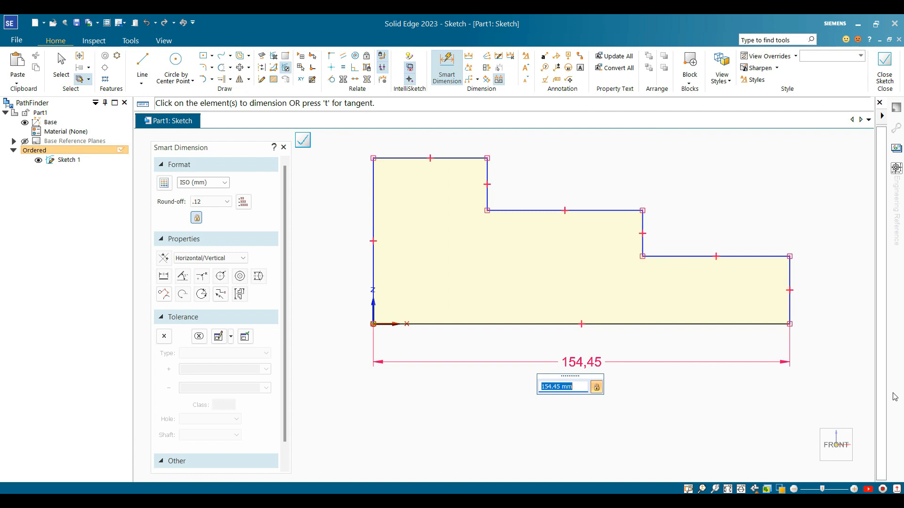
pyautogui.write('160')
pyautogui.press('Return')
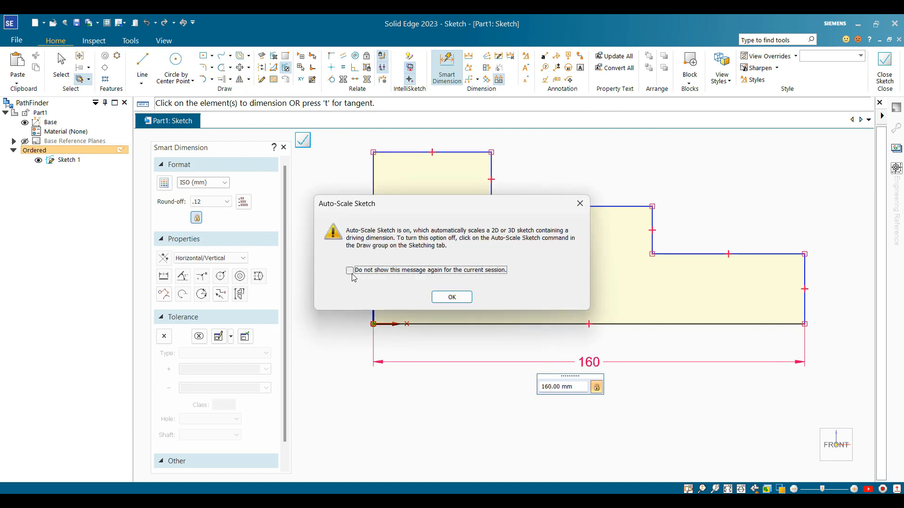
pyautogui.click(349, 270)
pyautogui.click(452, 297)
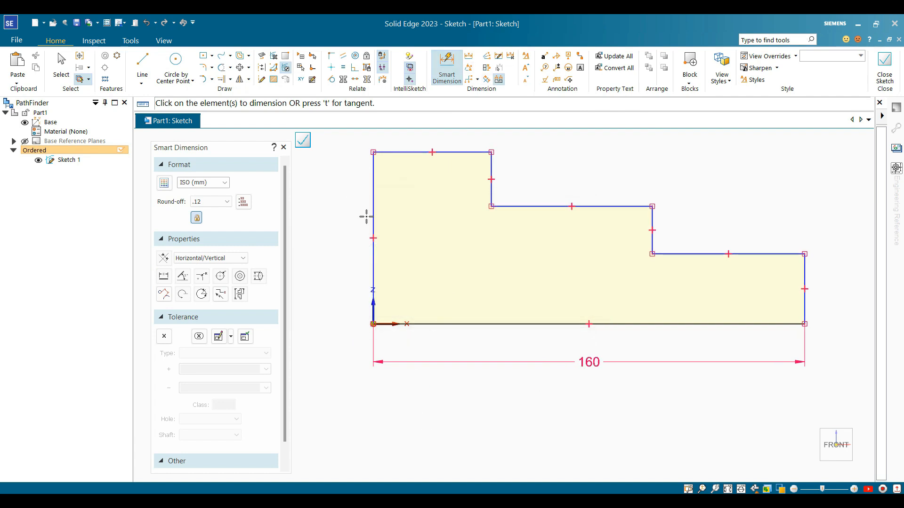
pyautogui.press('Escape')
# Step: Dimension the profile's highest horizontal edge to 45 mm
pyautogui.scroll(-1, 438, 231)
pyautogui.scroll(-2, 519, 292)
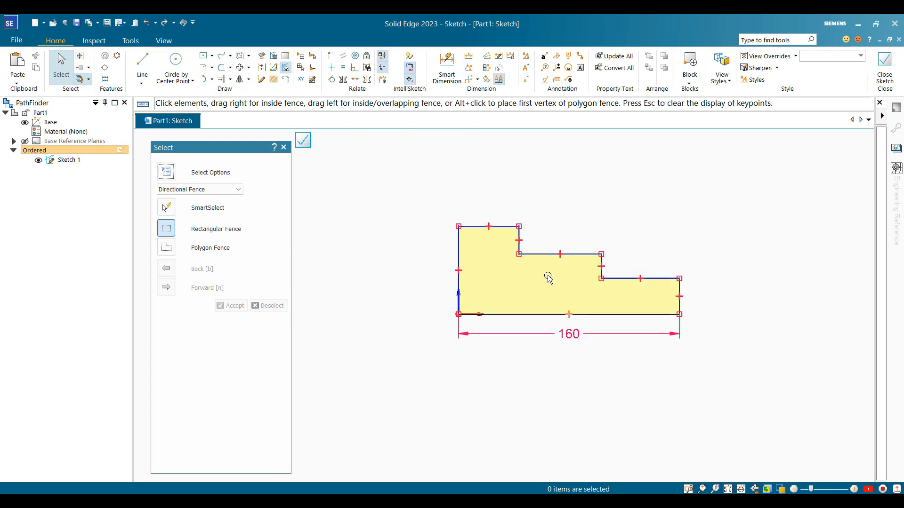
pyautogui.scroll(3, 546, 277)
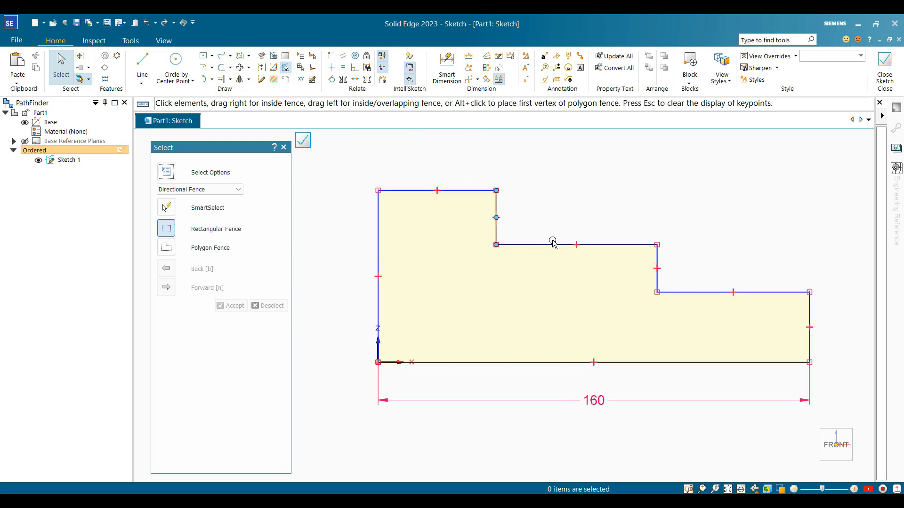
pyautogui.click(447, 69)
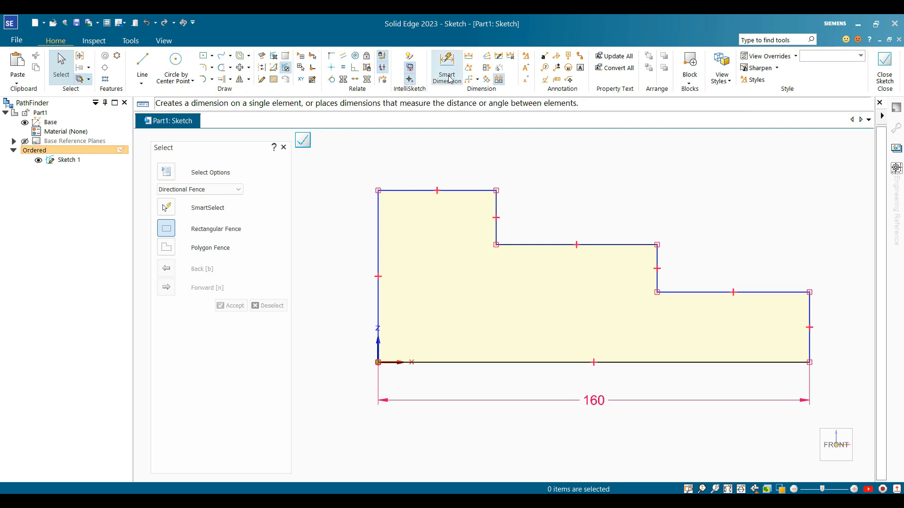
pyautogui.click(461, 191)
pyautogui.click(456, 177)
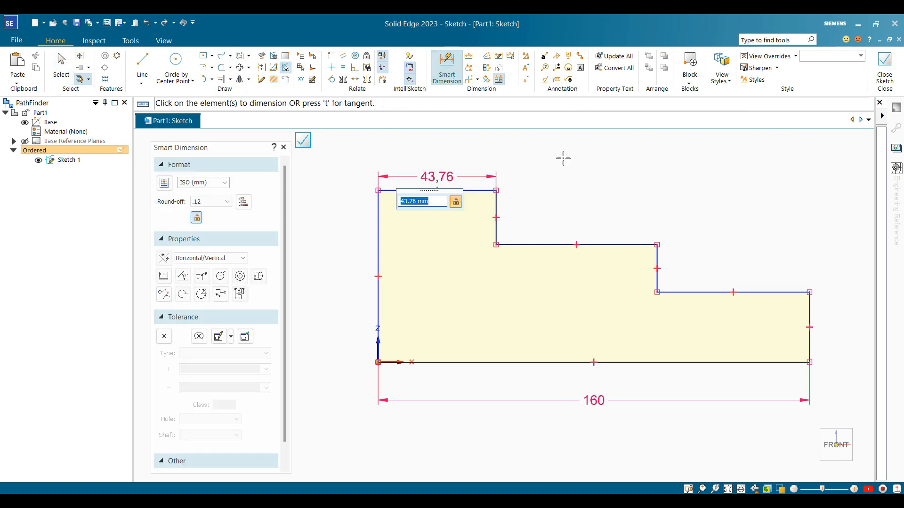
pyautogui.write('45')
pyautogui.press('Return')
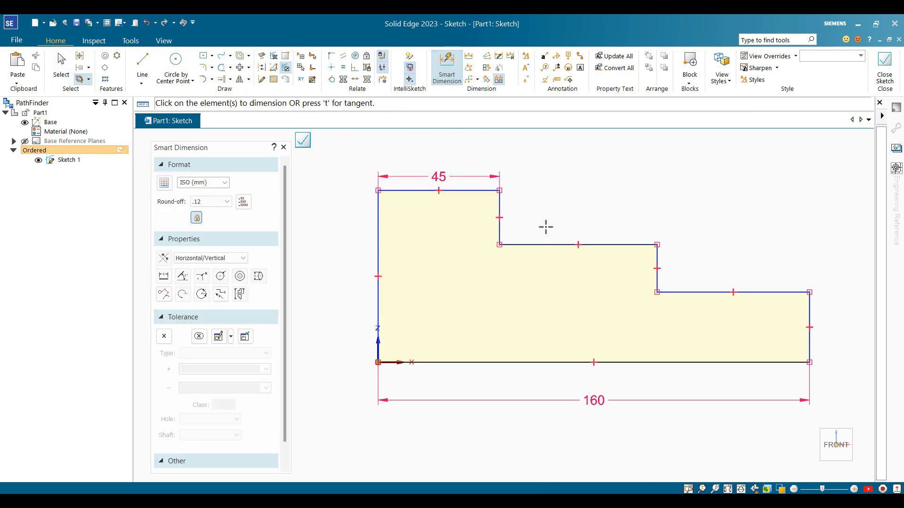
# Step: Dimension the middle step's horizontal edge to 60 mm
pyautogui.click(546, 244)
pyautogui.click(542, 225)
pyautogui.write('6')
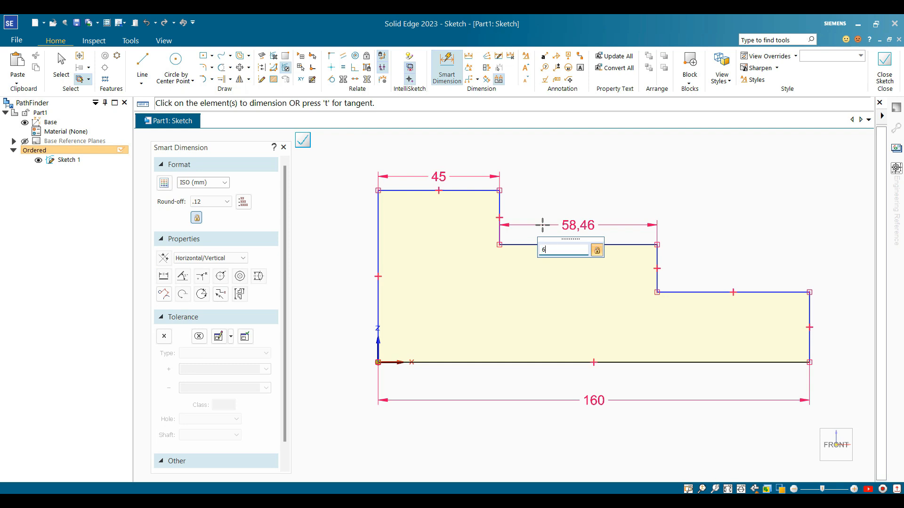
pyautogui.write('0')
pyautogui.press('Return')
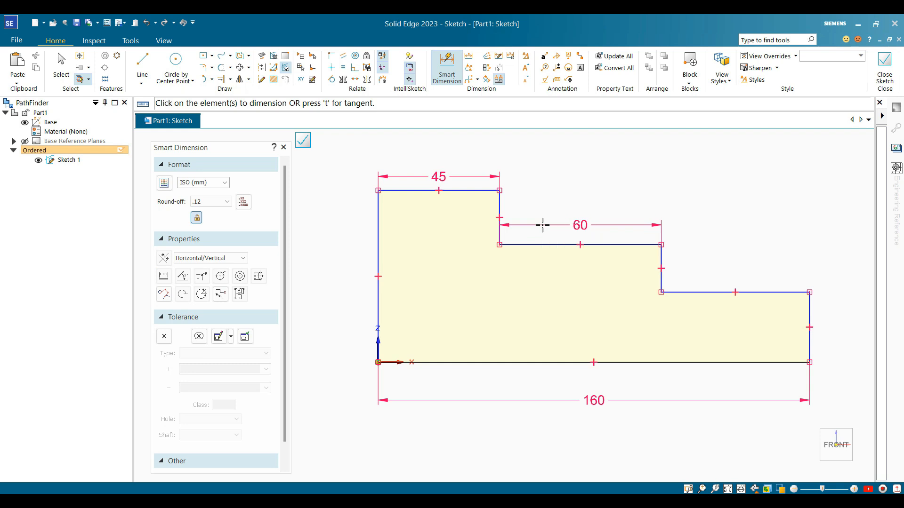
# Step: Try adding a length dimension to the lowest step's horizontal edge, and delete it
pyautogui.click(710, 292)
pyautogui.click(712, 266)
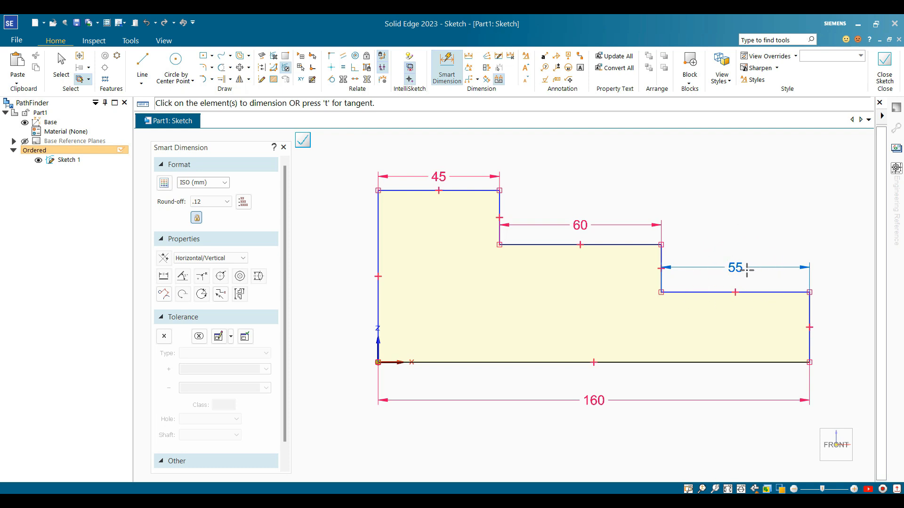
pyautogui.press('Escape')
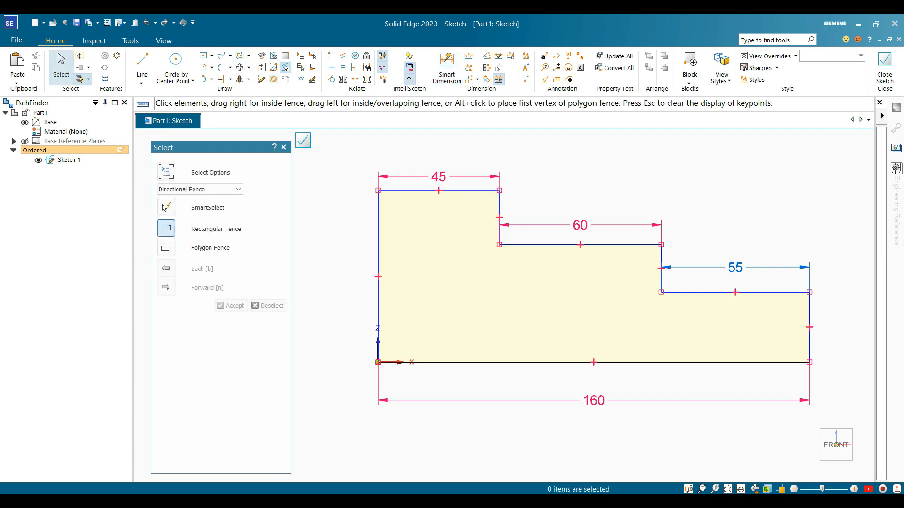
pyautogui.moveTo(901, 243)
pyautogui.click(734, 267)
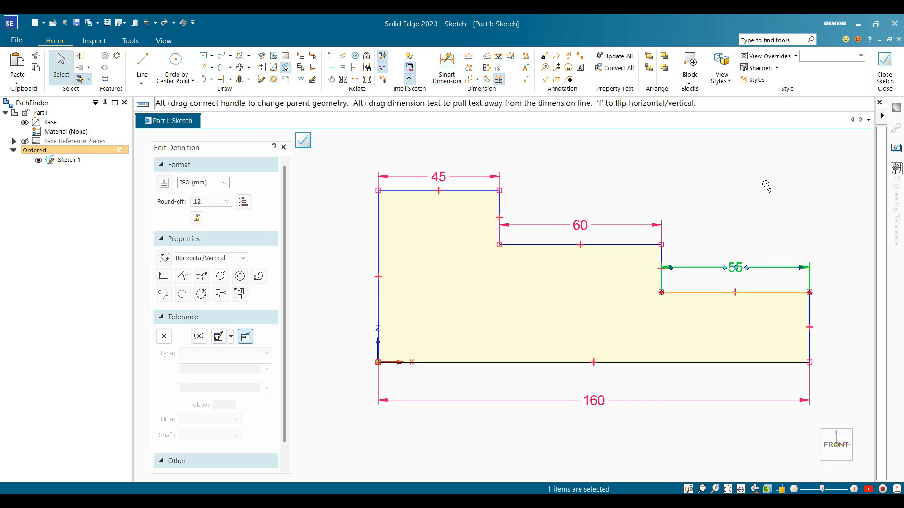
pyautogui.press('Delete')
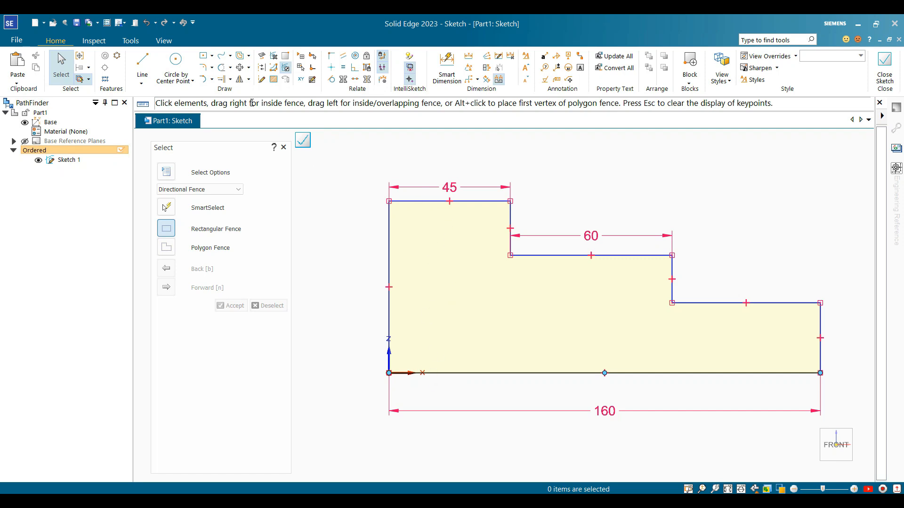
# Step: Dimension the tall vertical edge at the origin to 50 mm
pyautogui.click(446, 69)
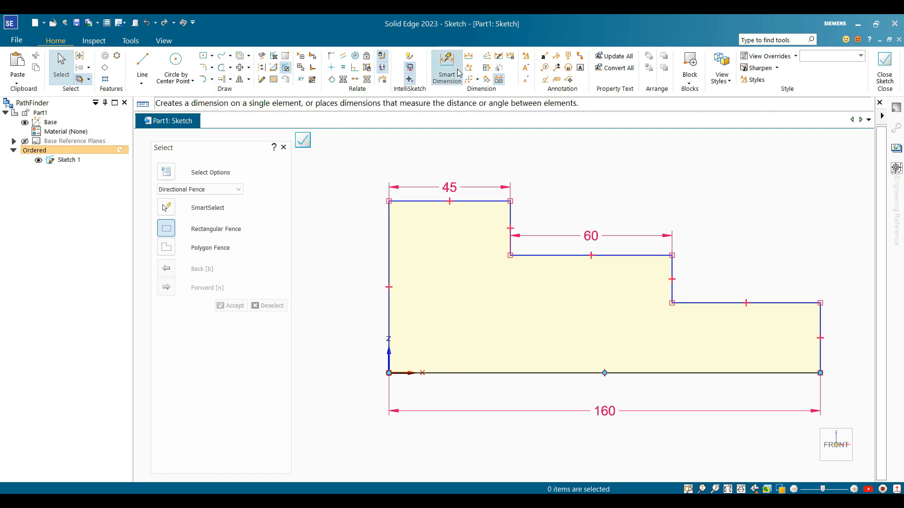
pyautogui.click(389, 235)
pyautogui.click(359, 255)
pyautogui.write('50')
pyautogui.press('Return')
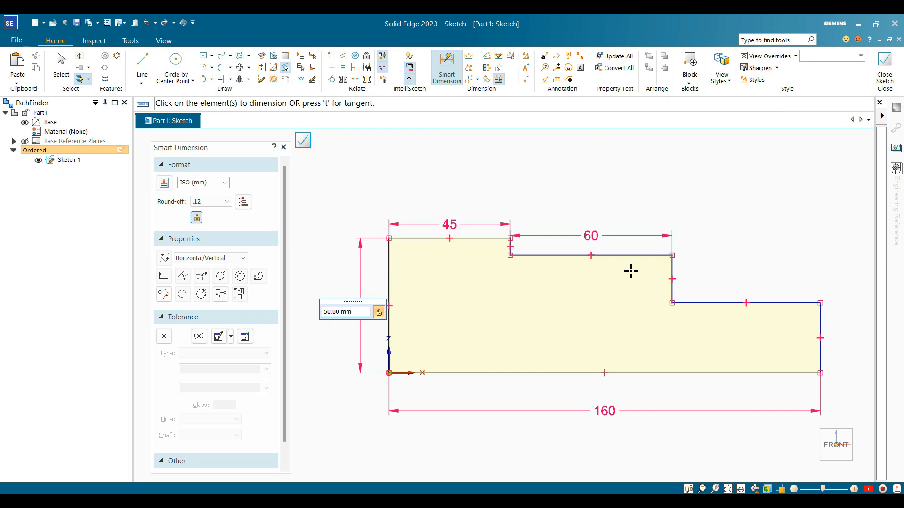
# Step: Dimension the height of the middle step above the base edge to 40 mm
pyautogui.click(583, 255)
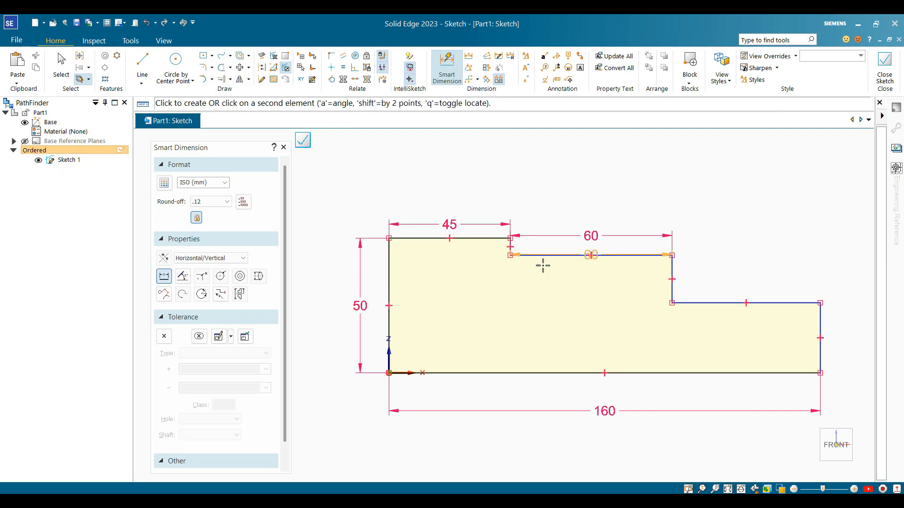
pyautogui.click(535, 373)
pyautogui.click(548, 334)
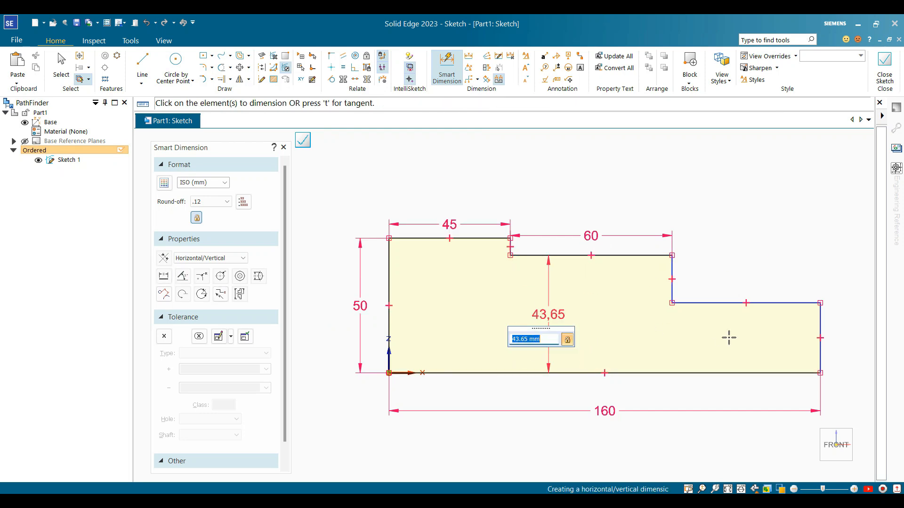
pyautogui.write('40')
pyautogui.press('Return')
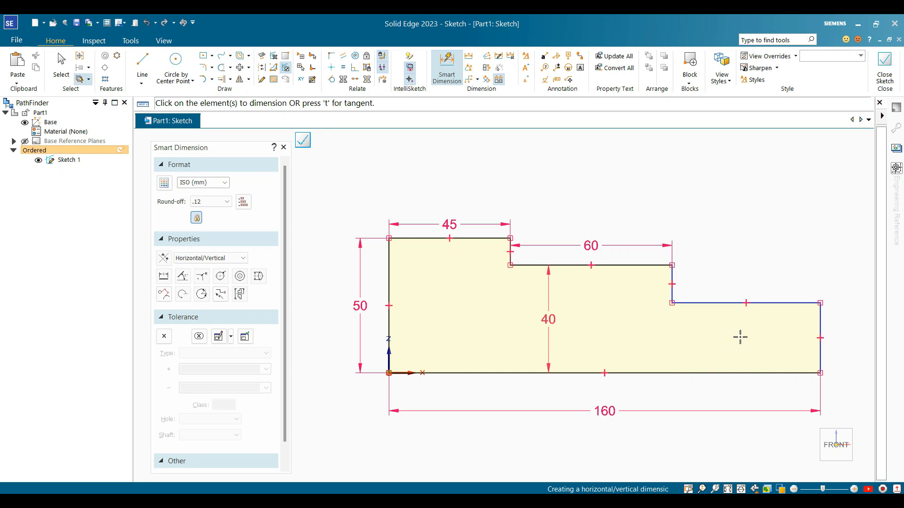
# Step: Dimension the height of the lowest step above the base edge to 25 mm
pyautogui.click(721, 306)
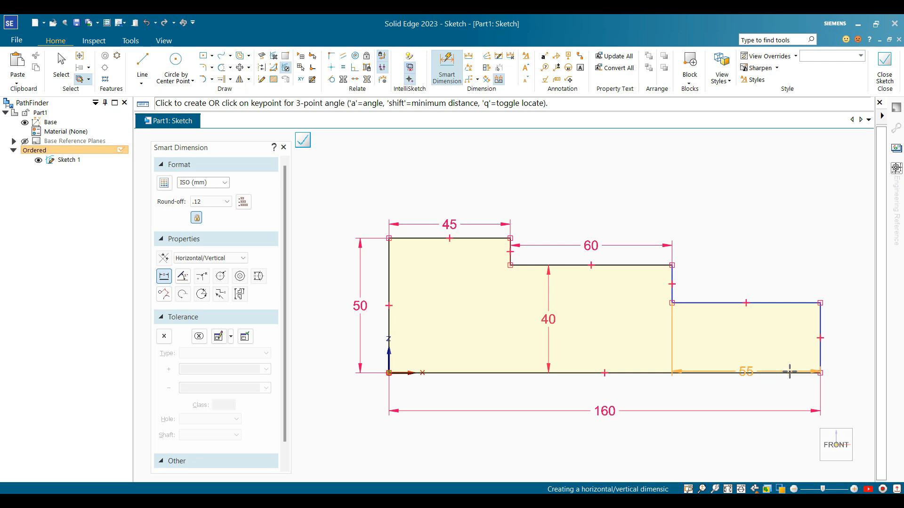
pyautogui.click(835, 351)
pyautogui.write('25')
pyautogui.press('Return')
pyautogui.scroll(-3, 692, 275)
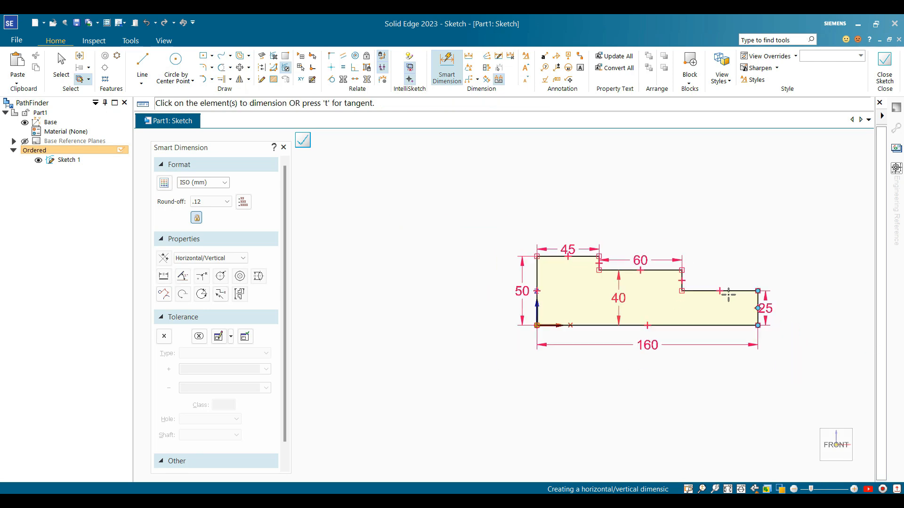
pyautogui.scroll(5, 736, 294)
pyautogui.scroll(-4, 771, 295)
pyautogui.scroll(2, 753, 311)
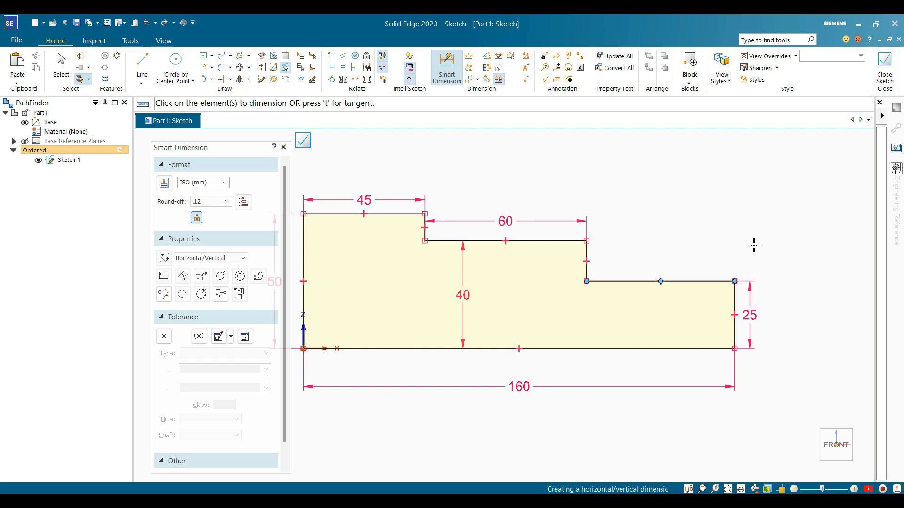
pyautogui.scroll(-1, 726, 246)
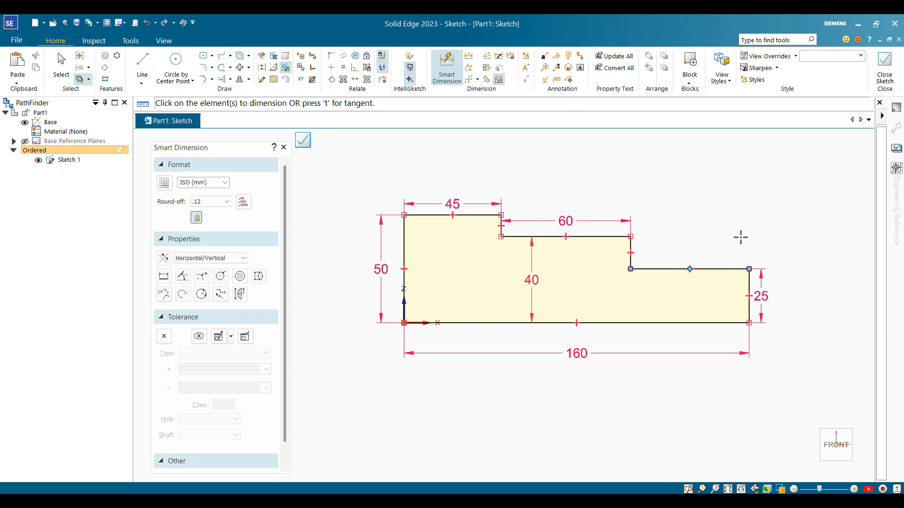
# Step: Draw vertical division lines from the two inner step corners down to the base edge, and delete them
pyautogui.click(147, 81)
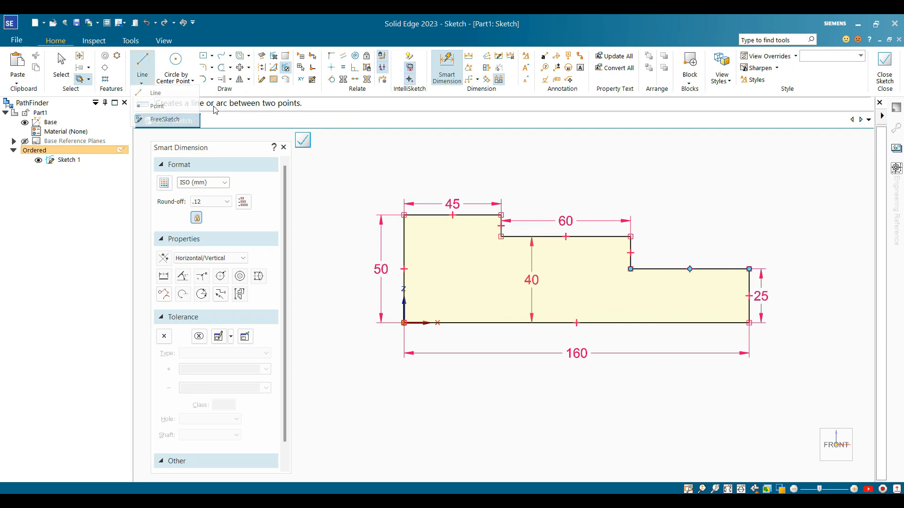
pyautogui.click(502, 237)
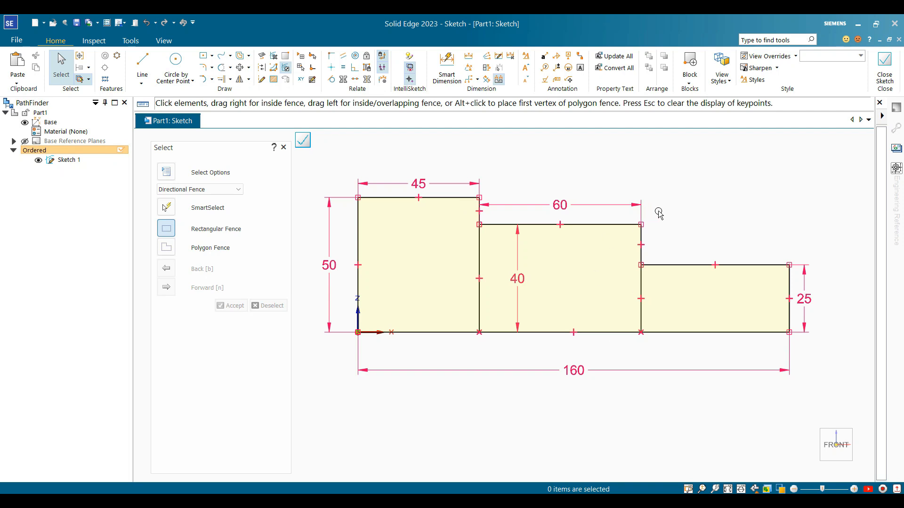
pyautogui.click(476, 260)
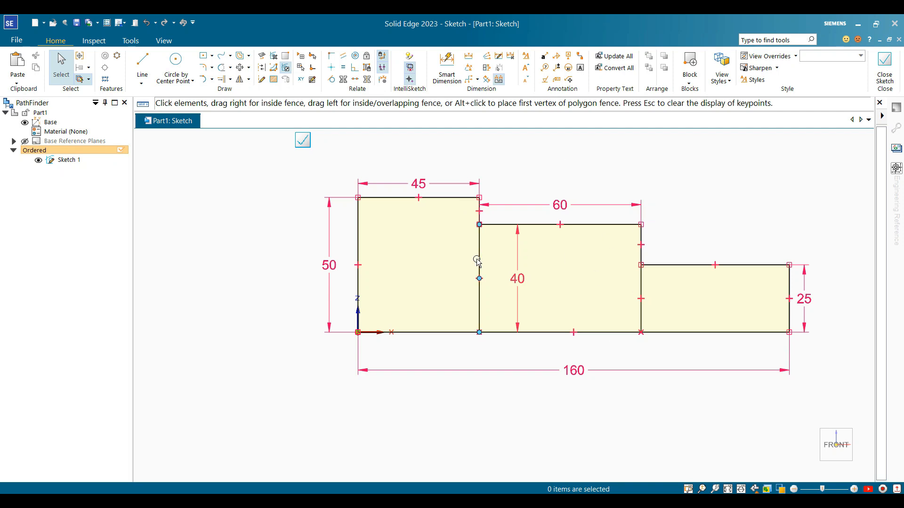
pyautogui.click(483, 269)
pyautogui.press('Delete')
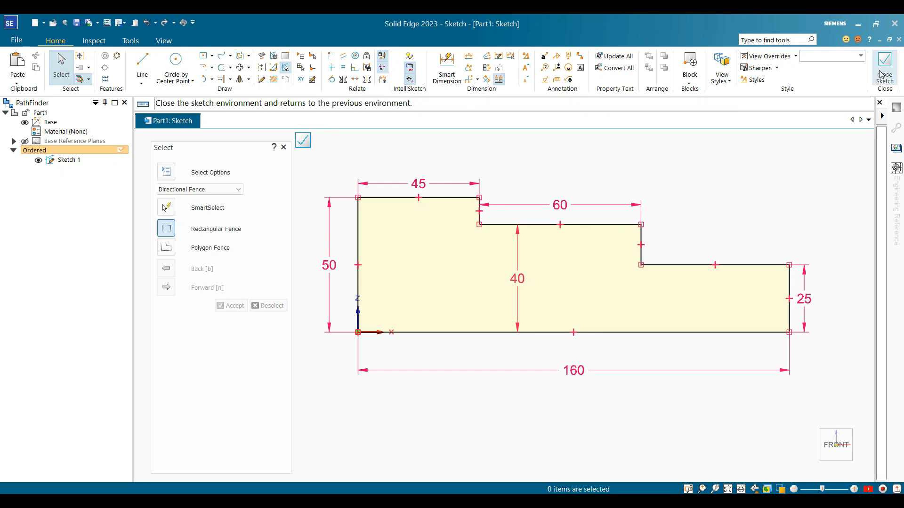
# Step: Close the stepped profile sketch and finish it
pyautogui.click(890, 80)
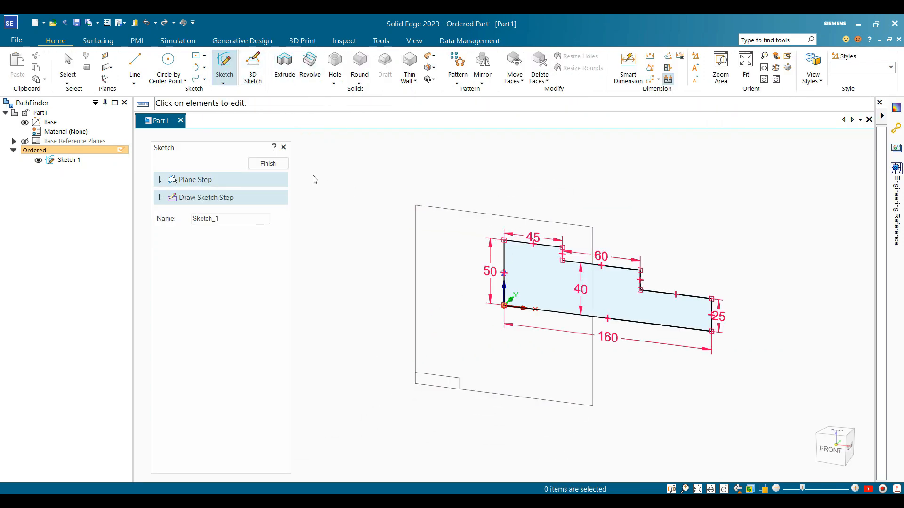
pyautogui.click(280, 165)
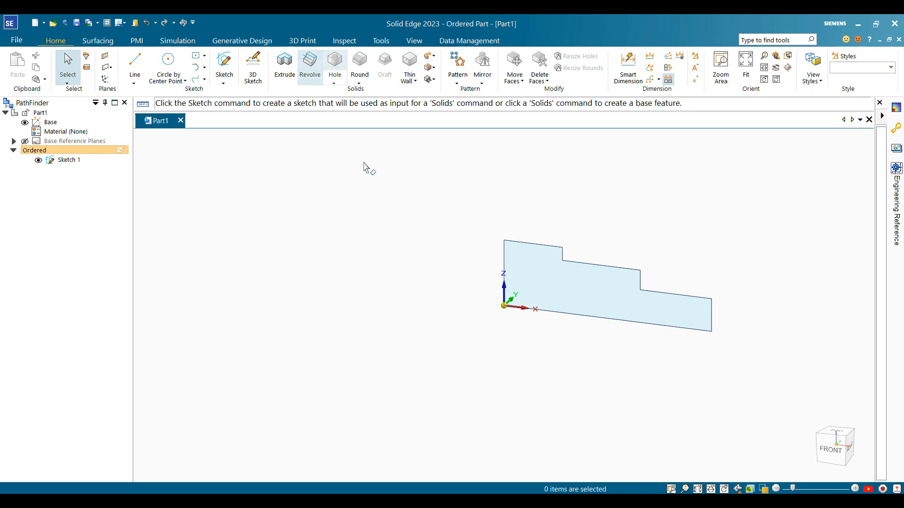
# Step: Start a Revolve using Select from Sketch, with the stepped profile chain as the section and its long base edge as the axis
pyautogui.scroll(3, 627, 313)
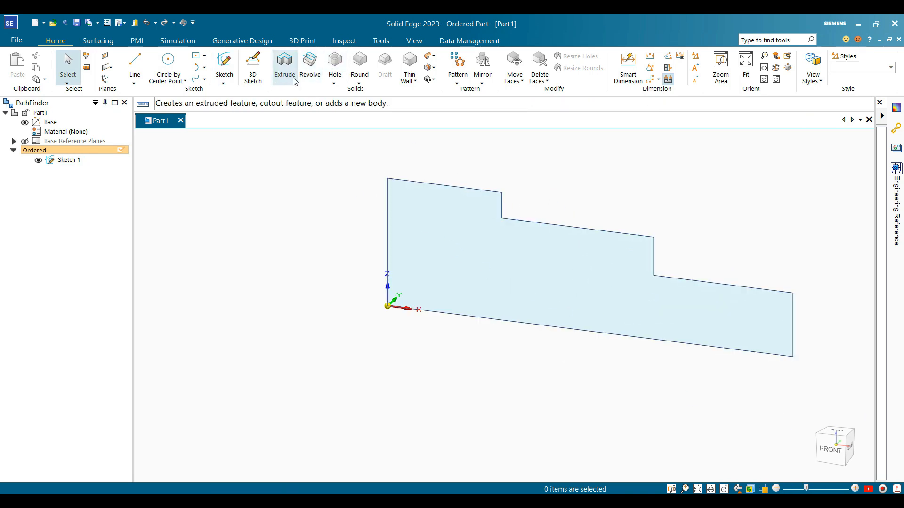
pyautogui.click(314, 73)
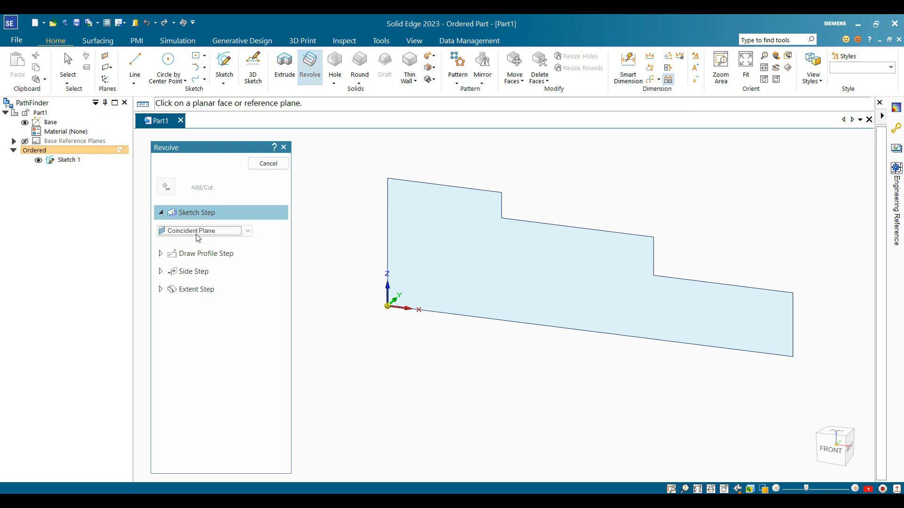
pyautogui.click(247, 231)
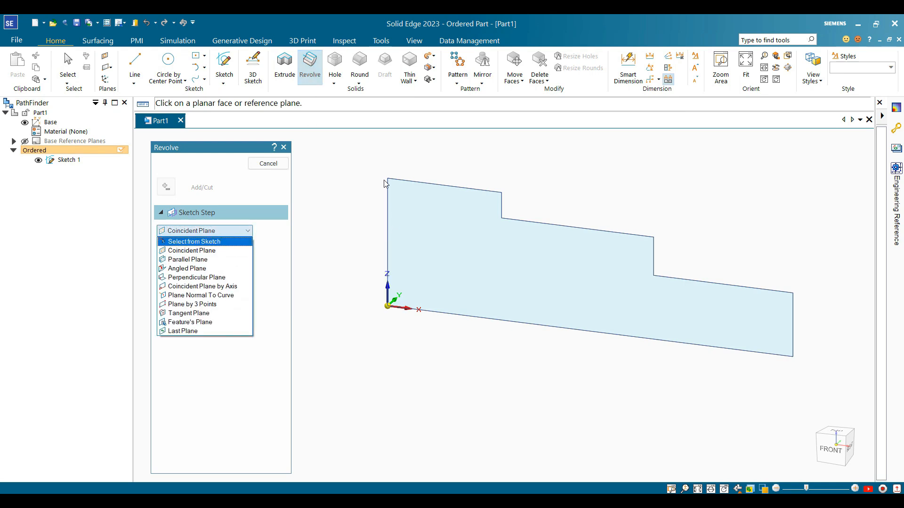
pyautogui.click(196, 242)
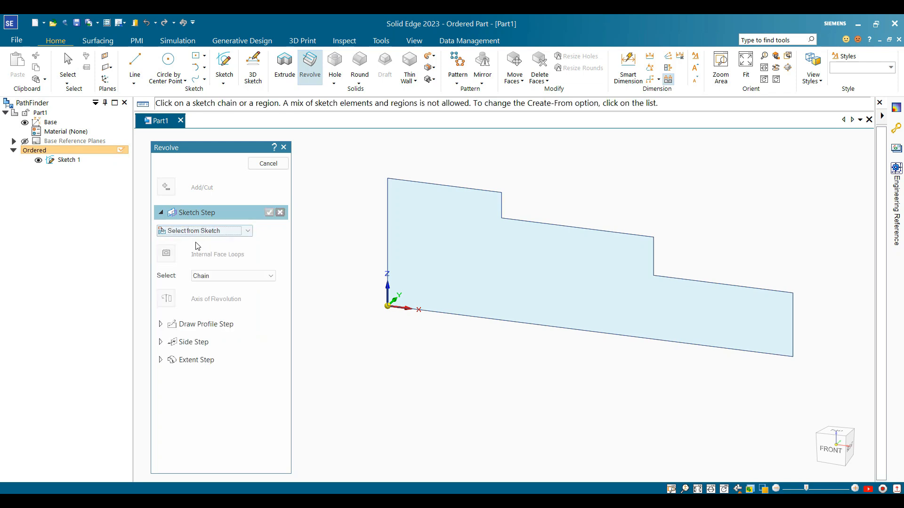
pyautogui.click(477, 193)
pyautogui.click(269, 212)
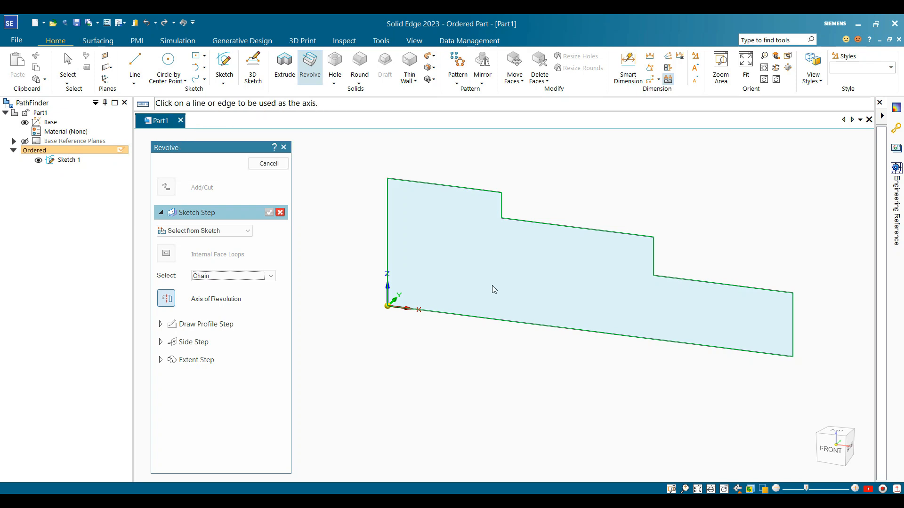
pyautogui.click(465, 317)
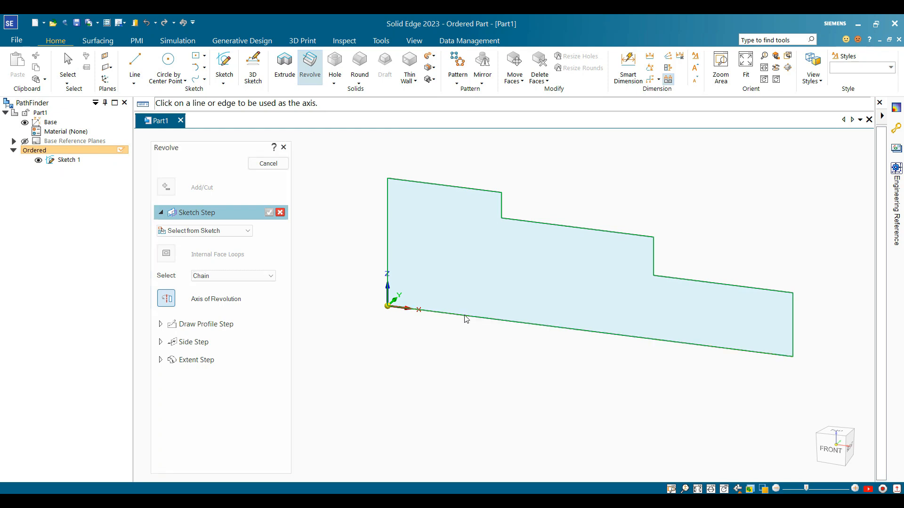
# Step: Preview the one-sided revolve at an angle of 45° and at 90°
pyautogui.click(193, 289)
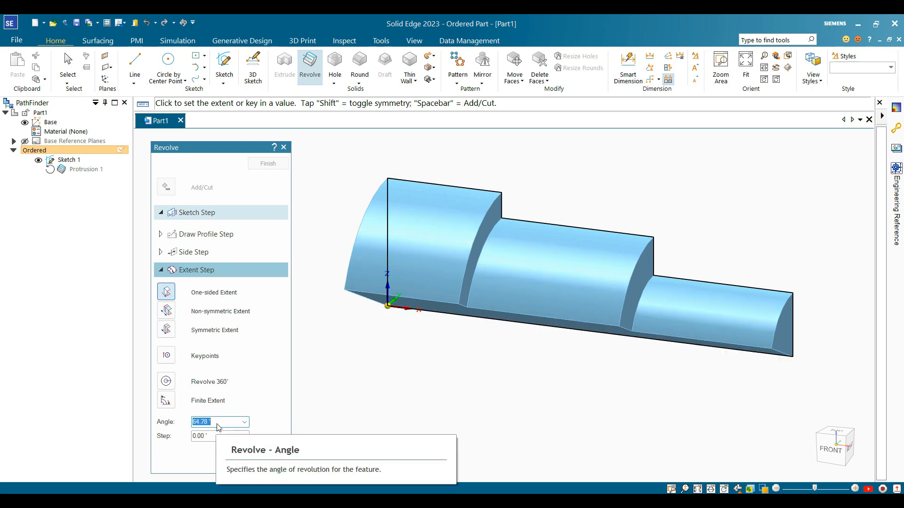
pyautogui.write('45')
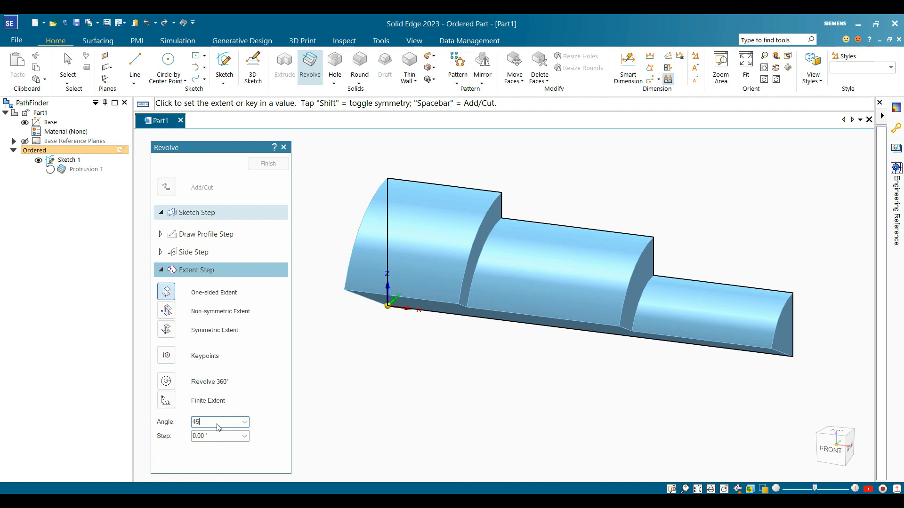
pyautogui.press('Return')
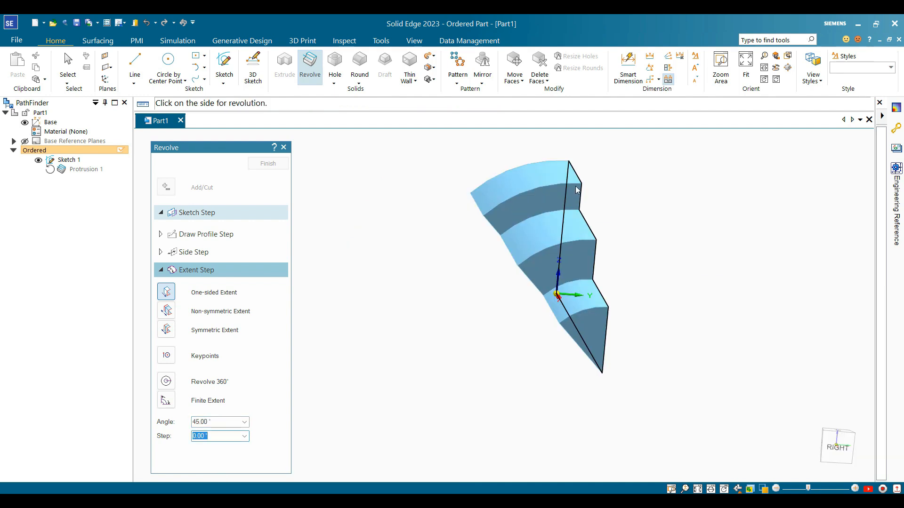
pyautogui.click(223, 426)
pyautogui.write('90')
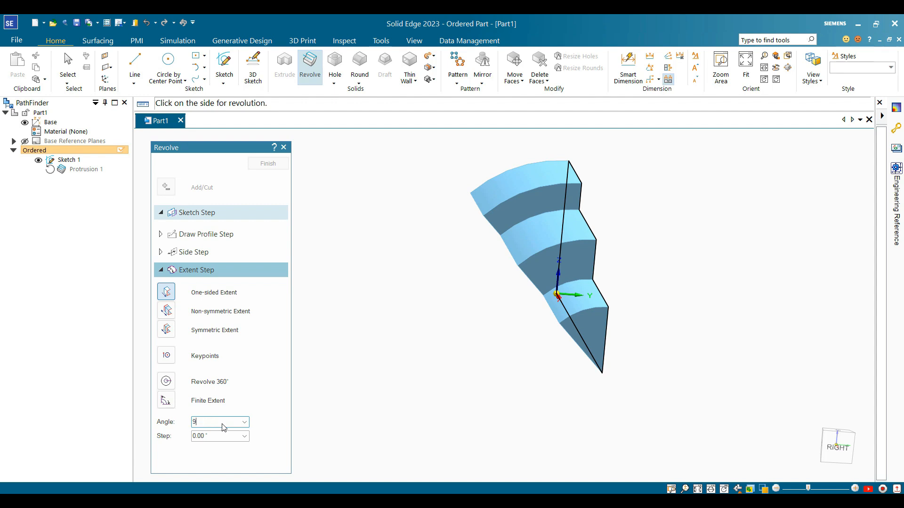
pyautogui.press('Return')
pyautogui.moveTo(404, 442)
pyautogui.mouseDown(button='middle')
pyautogui.moveTo(399, 375)
pyautogui.moveTo(413, 434)
pyautogui.moveTo(394, 433)
pyautogui.moveTo(400, 443)
pyautogui.mouseUp(button='middle')
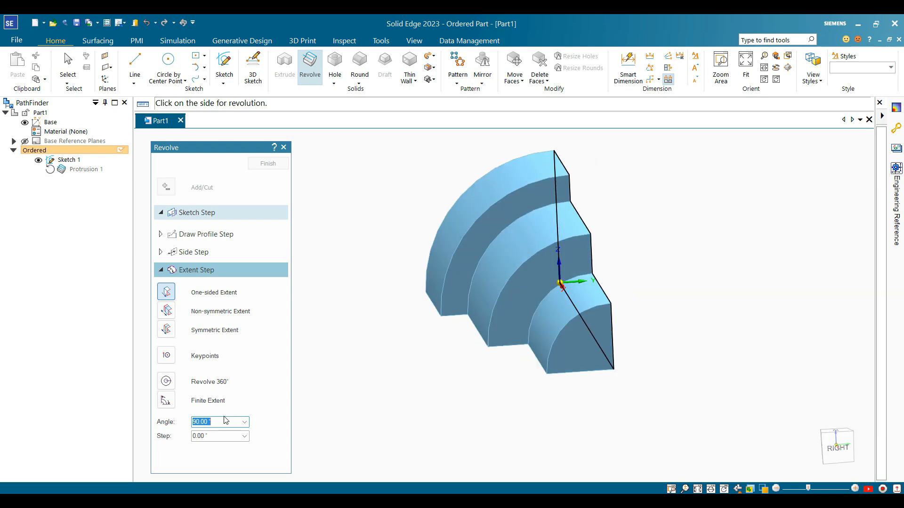
# Step: Preview the revolve at an angle of 180° and at 270°
pyautogui.click(219, 422)
pyautogui.doubleClick(220, 422)
pyautogui.write('180')
pyautogui.press('Tab')
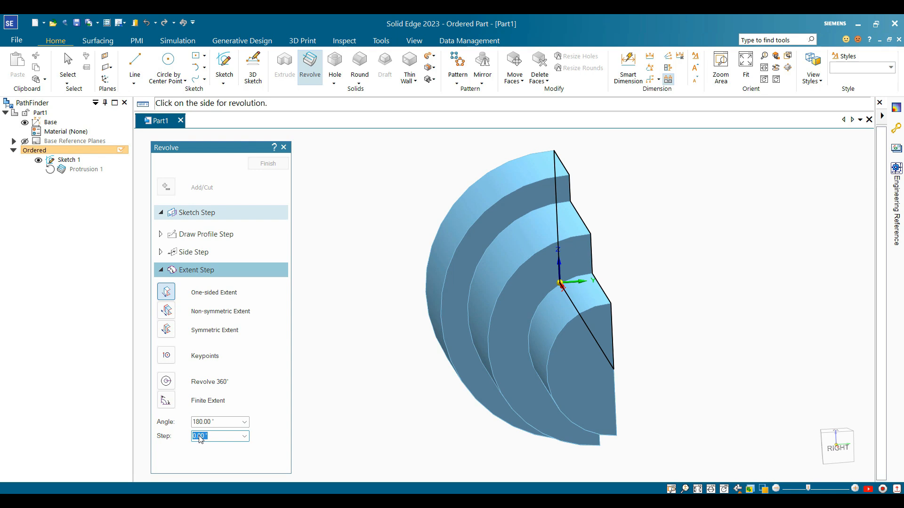
pyautogui.doubleClick(221, 423)
pyautogui.write('2')
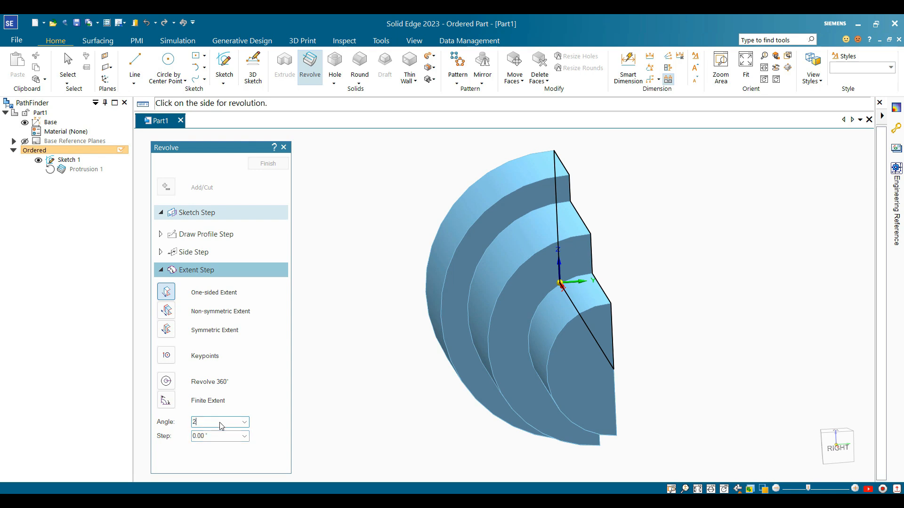
pyautogui.write('70')
pyautogui.press('Tab')
pyautogui.scroll(-3, 560, 399)
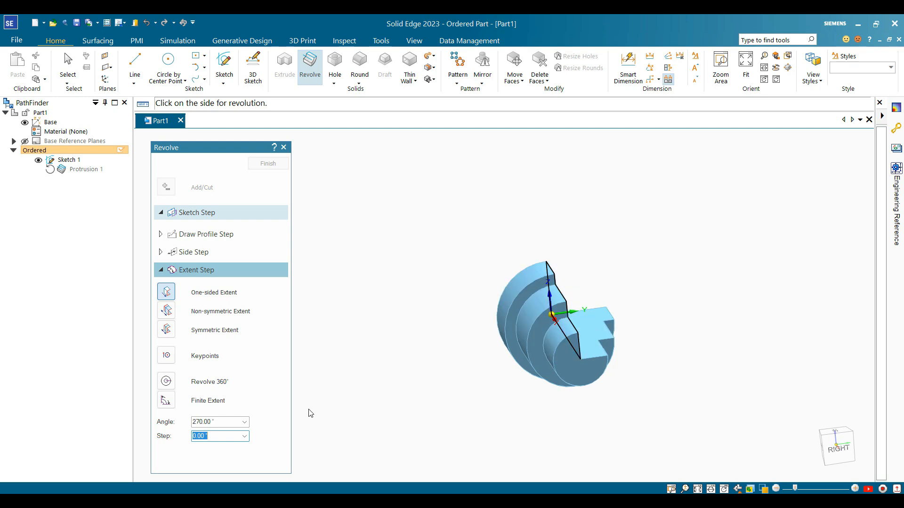
# Step: Preview the revolve at a full 360° angle and return it to 180°
pyautogui.doubleClick(221, 424)
pyautogui.write('360')
pyautogui.press('Tab')
pyautogui.moveTo(557, 368); pyautogui.dragTo(623, 391, button='middle')
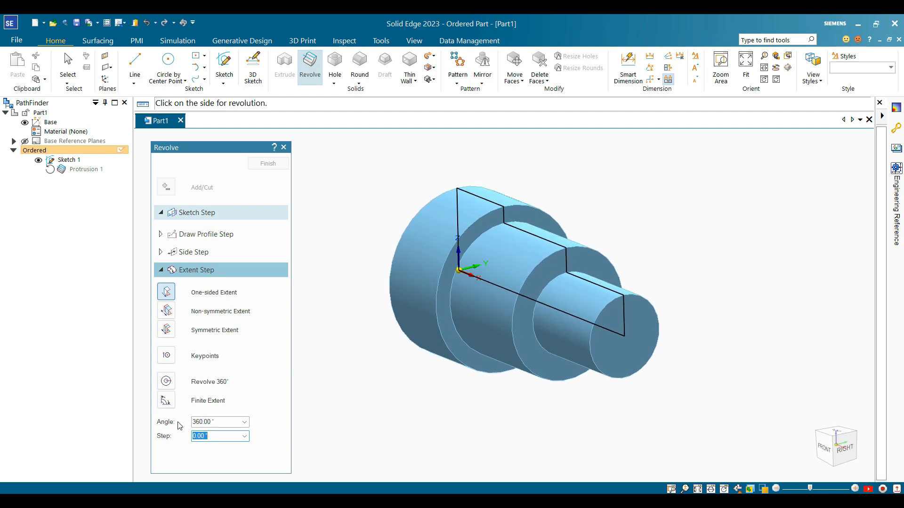
pyautogui.click(220, 424)
pyautogui.write('180')
pyautogui.press('Tab')
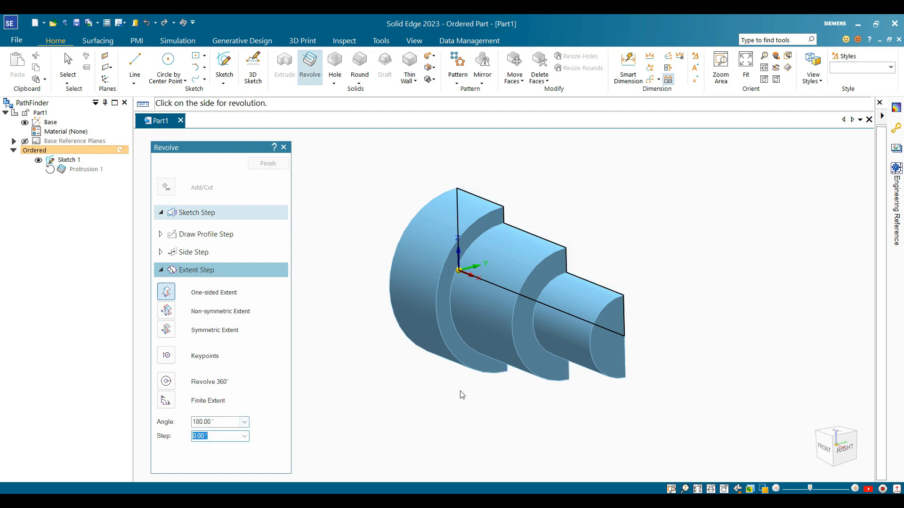
pyautogui.moveTo(462, 395); pyautogui.dragTo(417, 394, button='middle')
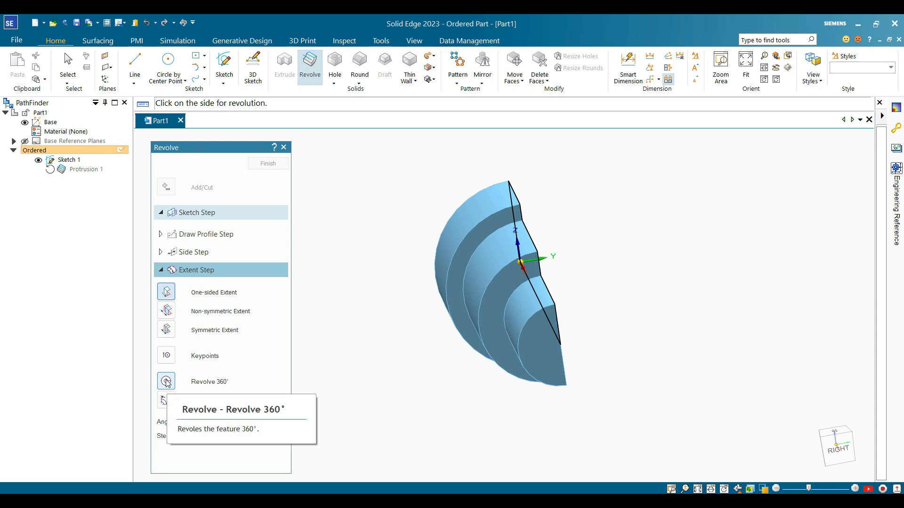
# Step: Apply the Revolve 360° extent to the profile and finish the revolved feature
pyautogui.click(166, 382)
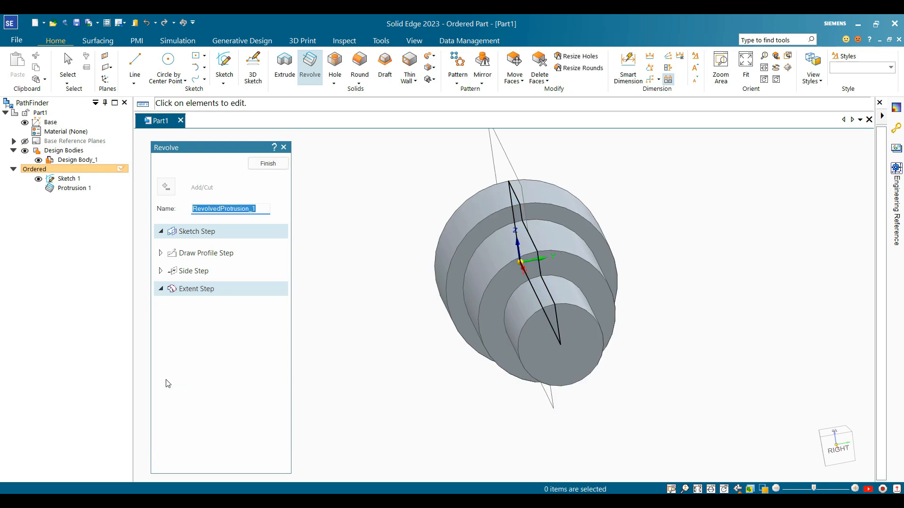
pyautogui.click(270, 165)
pyautogui.click(270, 167)
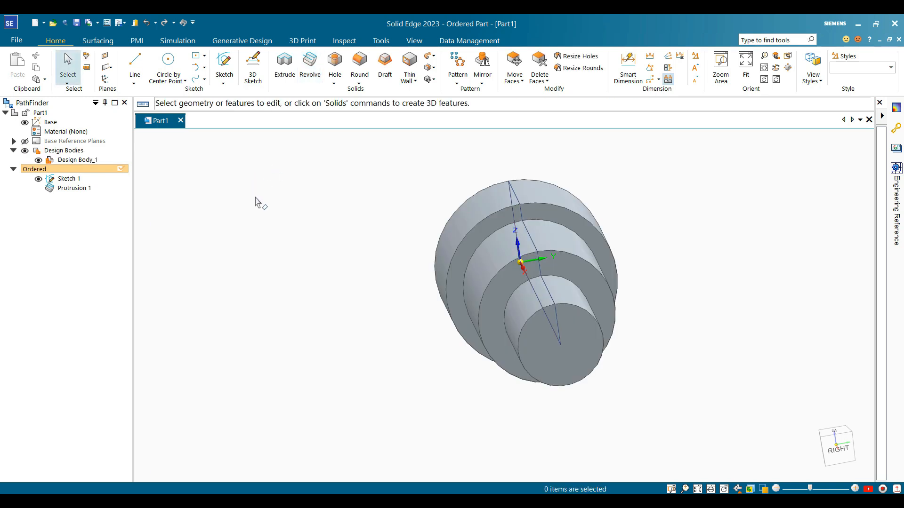
# Step: Hide Sketch 1 and view the revolved stepped shaft isometrically and from other angles
pyautogui.hotkey('ctrl', 'i')
pyautogui.click(39, 180)
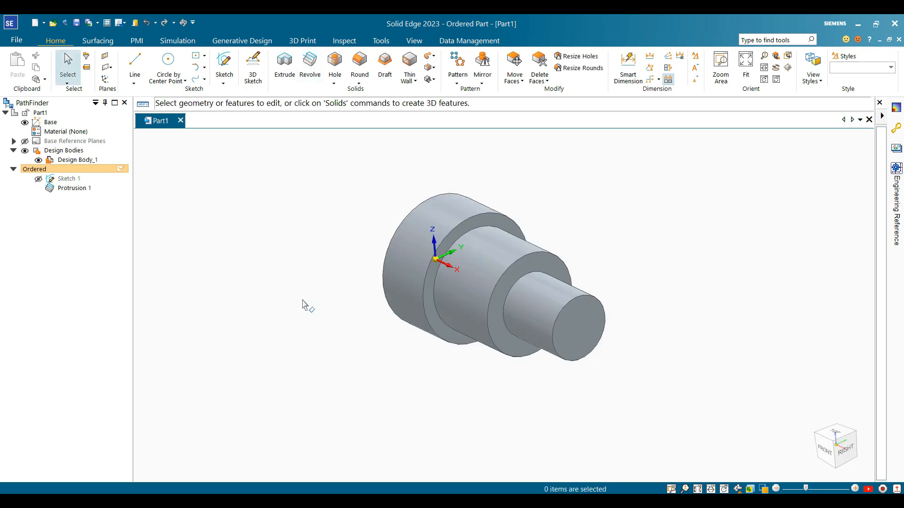
pyautogui.moveTo(307, 304)
pyautogui.mouseDown(button='middle')
pyautogui.moveTo(405, 353)
pyautogui.moveTo(448, 386)
pyautogui.moveTo(462, 276)
pyautogui.moveTo(426, 284)
pyautogui.moveTo(466, 269)
pyautogui.mouseUp(button='middle')
pyautogui.scroll(2, 466, 270)
pyautogui.moveTo(618, 329); pyautogui.dragTo(429, 244, button='middle')
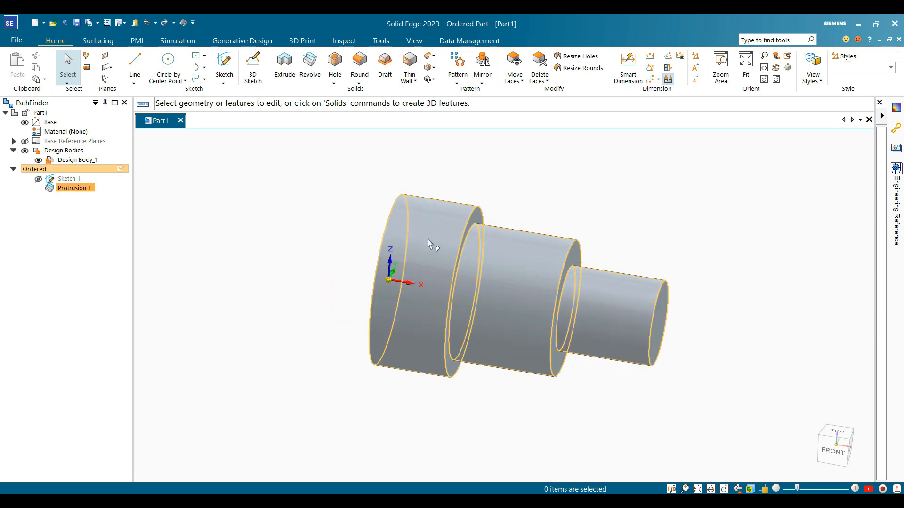
pyautogui.moveTo(633, 232)
pyautogui.mouseDown(button='middle')
pyautogui.moveTo(625, 189)
pyautogui.moveTo(607, 210)
pyautogui.moveTo(615, 208)
pyautogui.moveTo(605, 202)
pyautogui.mouseUp(button='middle')
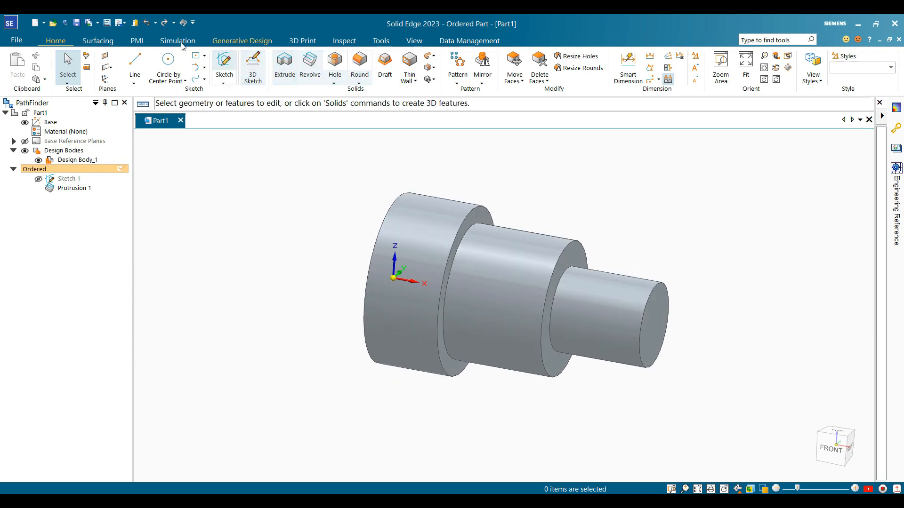
# Step: Measure the diameter of the largest cylinder's outer circular edge with Smart Measure
pyautogui.click(344, 40)
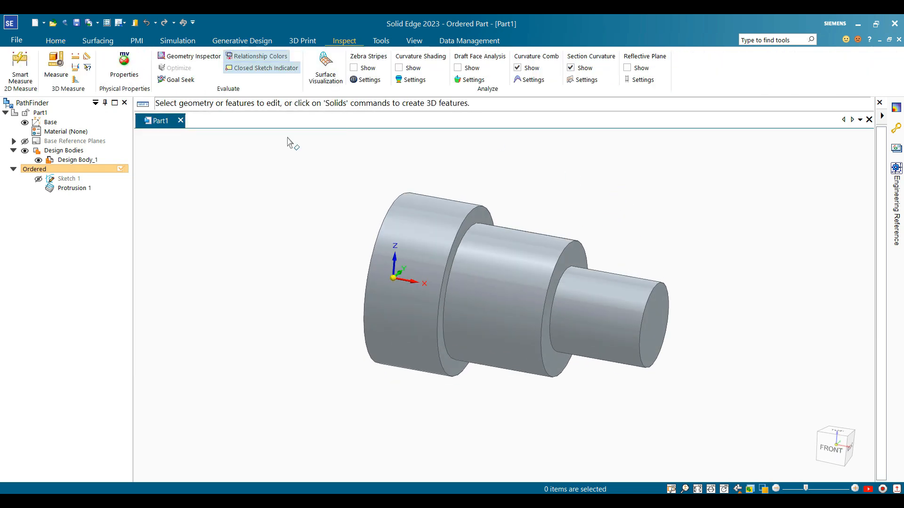
pyautogui.click(20, 68)
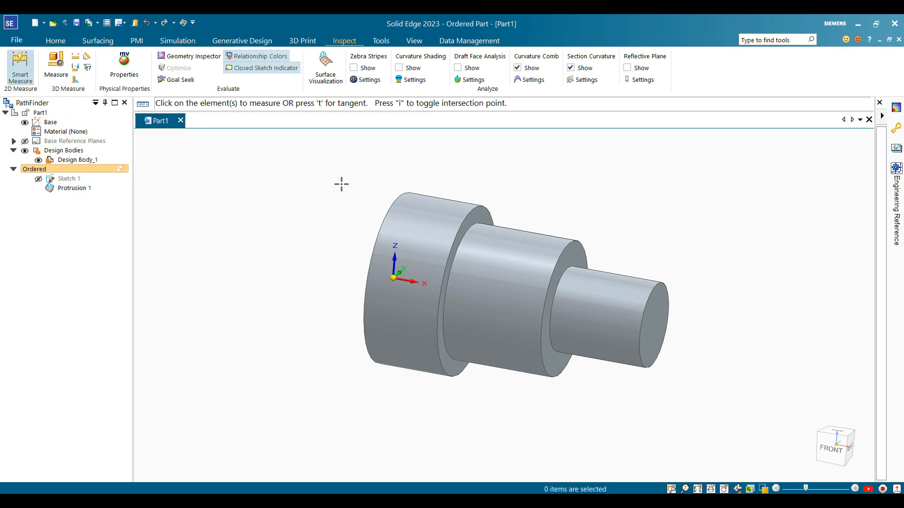
pyautogui.click(392, 202)
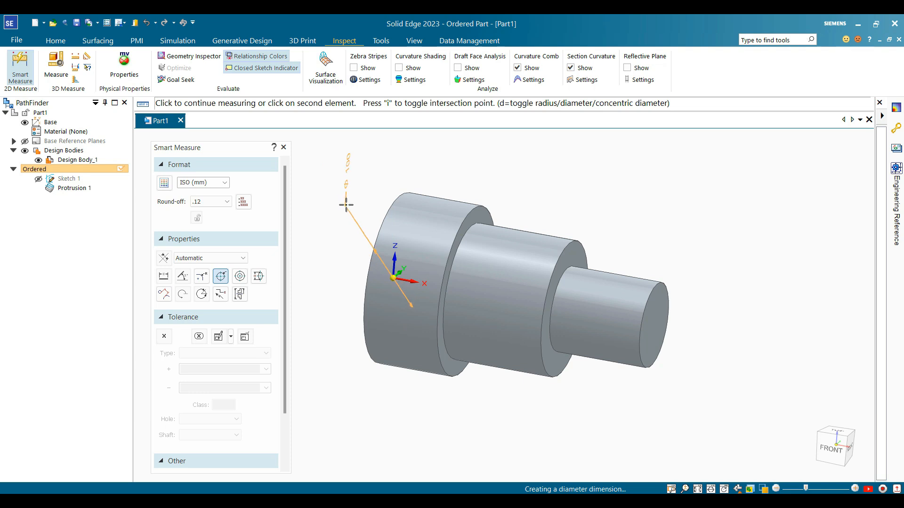
pyautogui.moveTo(347, 202); pyautogui.dragTo(331, 216, button='middle')
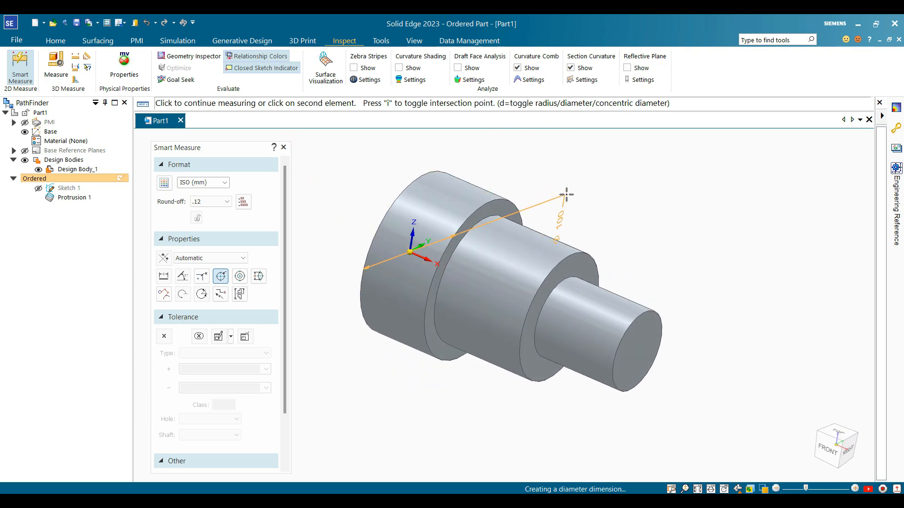
pyautogui.moveTo(567, 193); pyautogui.dragTo(447, 198, button='middle')
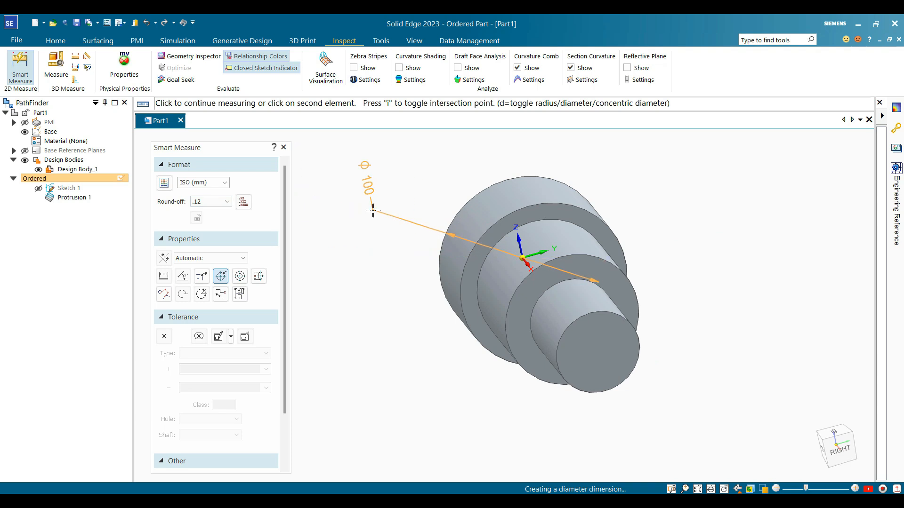
# Step: Measure the outer-edge diameters of the middle and smallest cylinders with Smart Measure, and view the shaft from other angles
pyautogui.press('Escape')
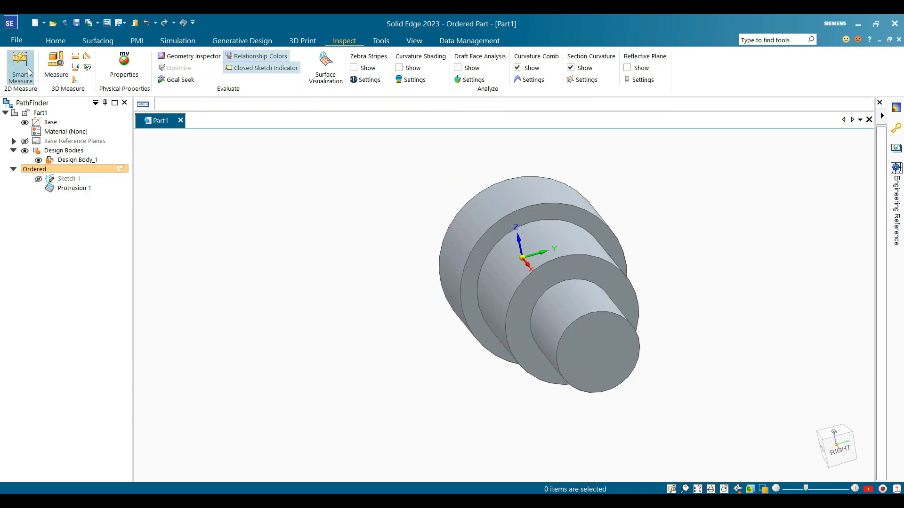
pyautogui.click(20, 66)
pyautogui.click(611, 266)
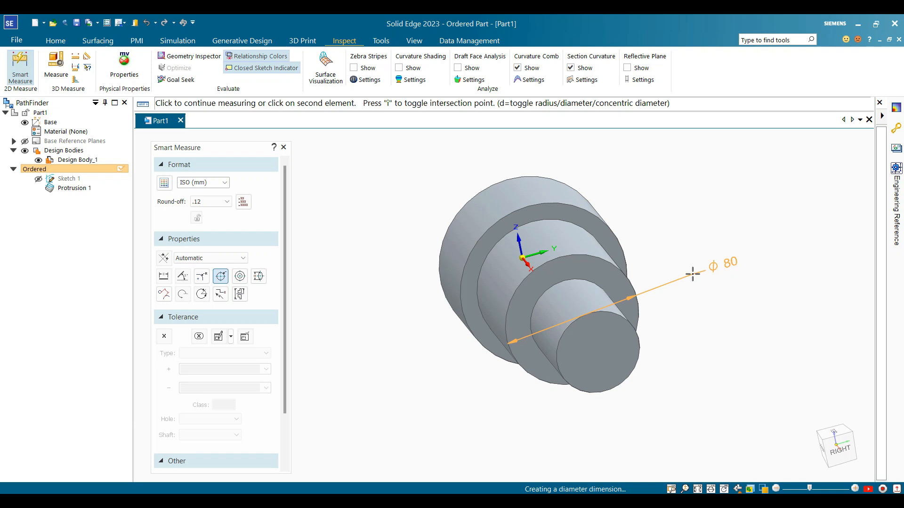
pyautogui.click(32, 70)
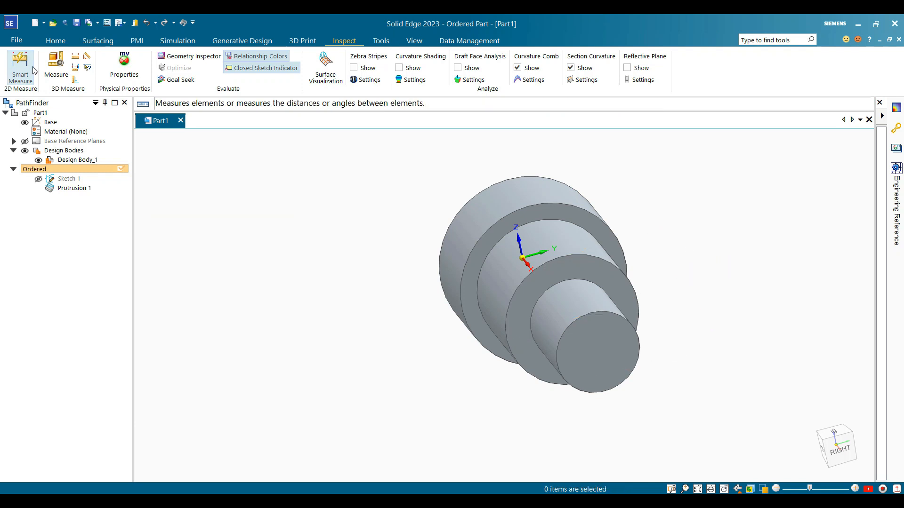
pyautogui.click(641, 328)
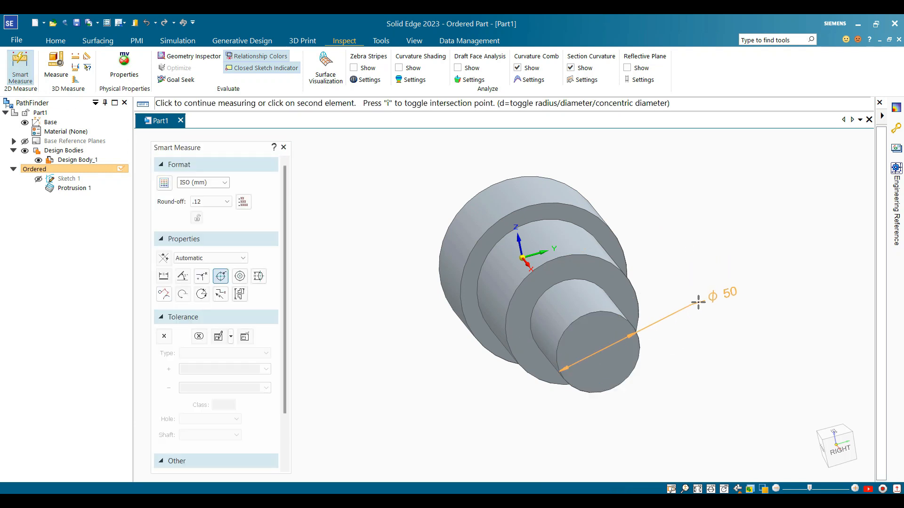
pyautogui.press('Escape')
pyautogui.moveTo(702, 301); pyautogui.dragTo(688, 256, button='middle')
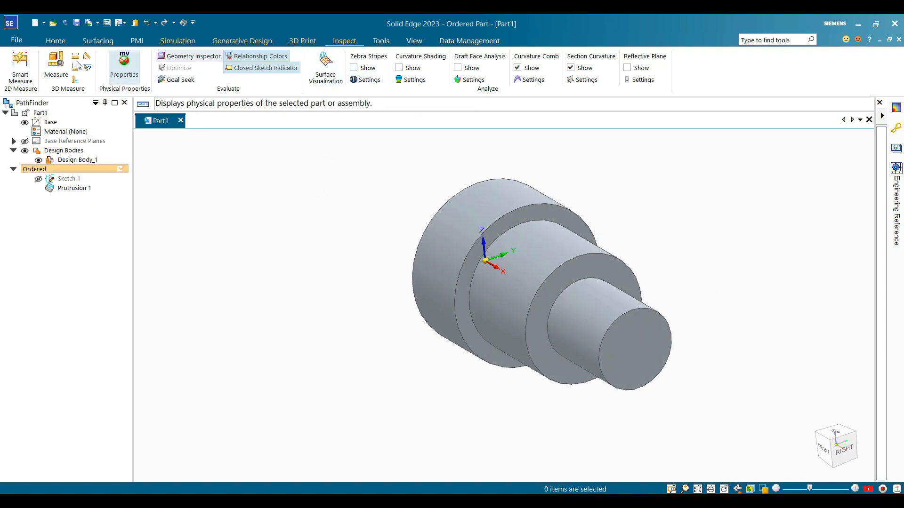
pyautogui.moveTo(516, 386); pyautogui.dragTo(567, 410, button='middle')
pyautogui.scroll(1, 567, 410)
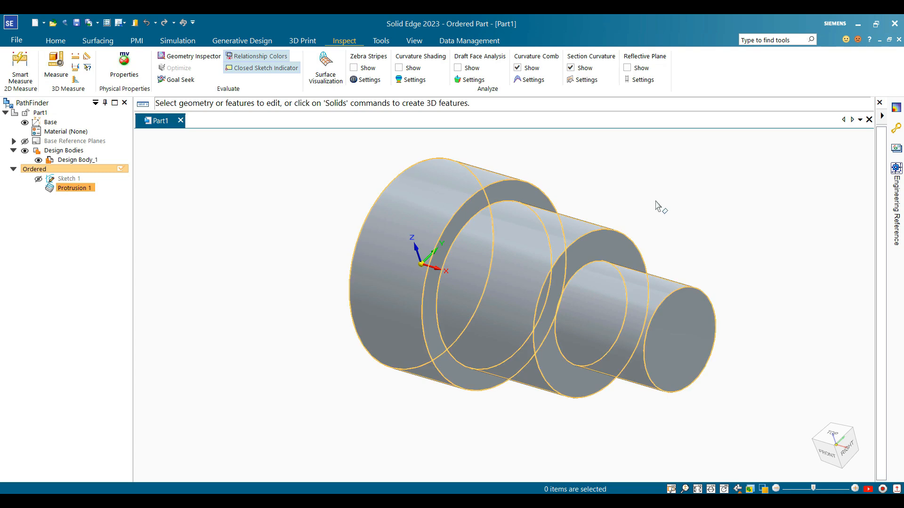
pyautogui.moveTo(682, 222); pyautogui.dragTo(714, 217, button='middle')
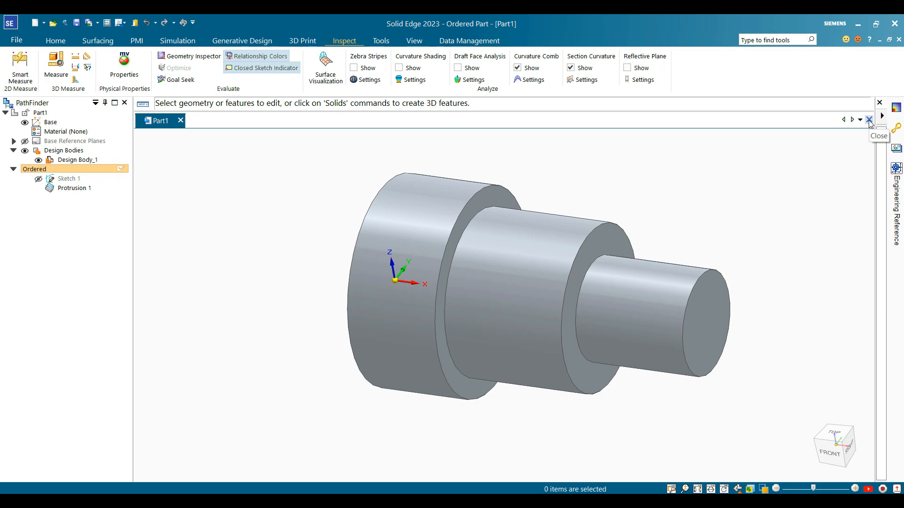
# Step: Create a new part from the iso metric part.par template and show its base reference planes
pyautogui.hotkey('ctrl', 'n')
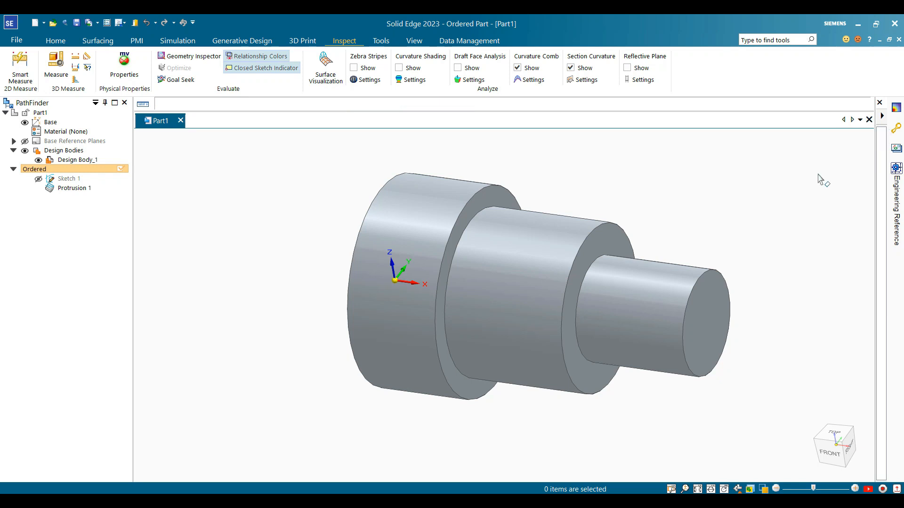
pyautogui.click(451, 197)
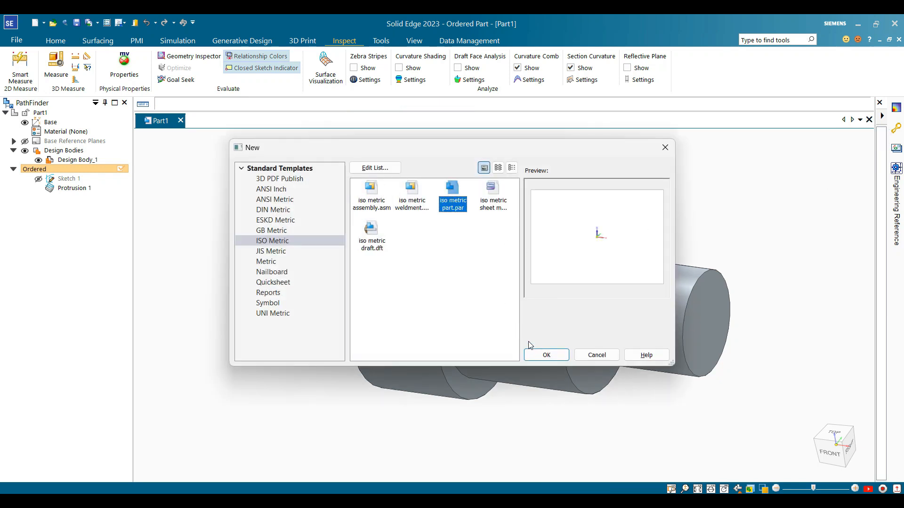
pyautogui.click(546, 355)
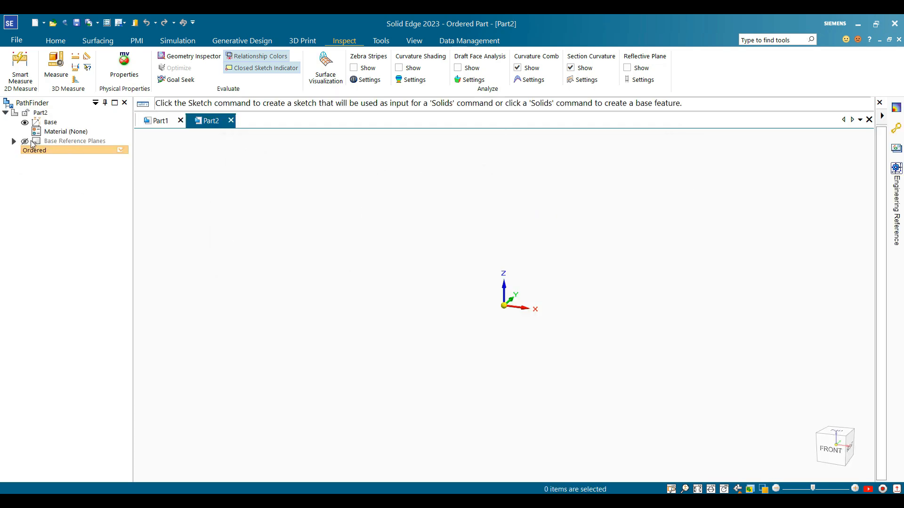
pyautogui.click(25, 141)
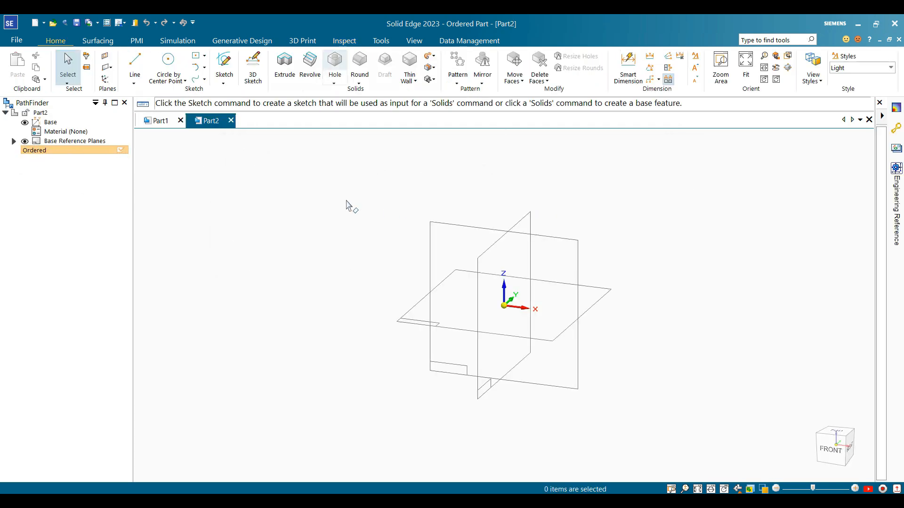
# Step: Start a Revolve feature with the Coincident Plane option and open its profile sketch on the Front (xz) plane
pyautogui.click(314, 74)
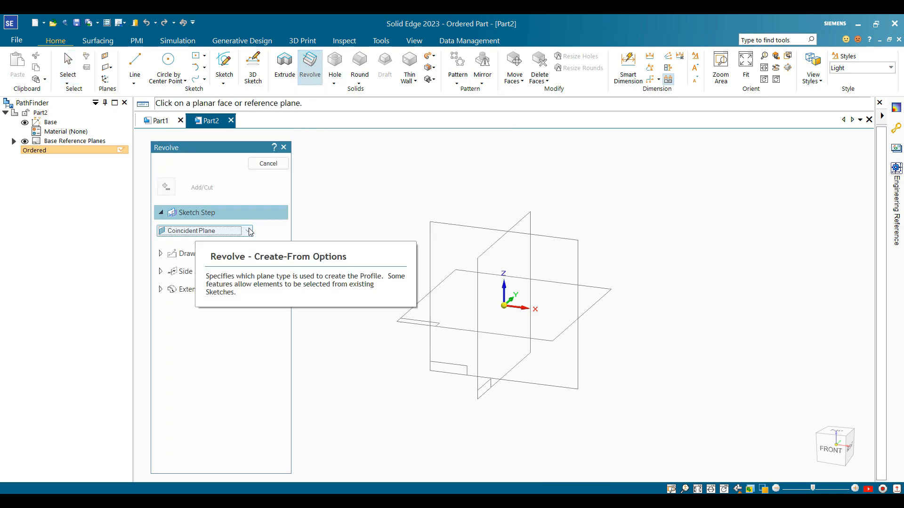
pyautogui.click(223, 233)
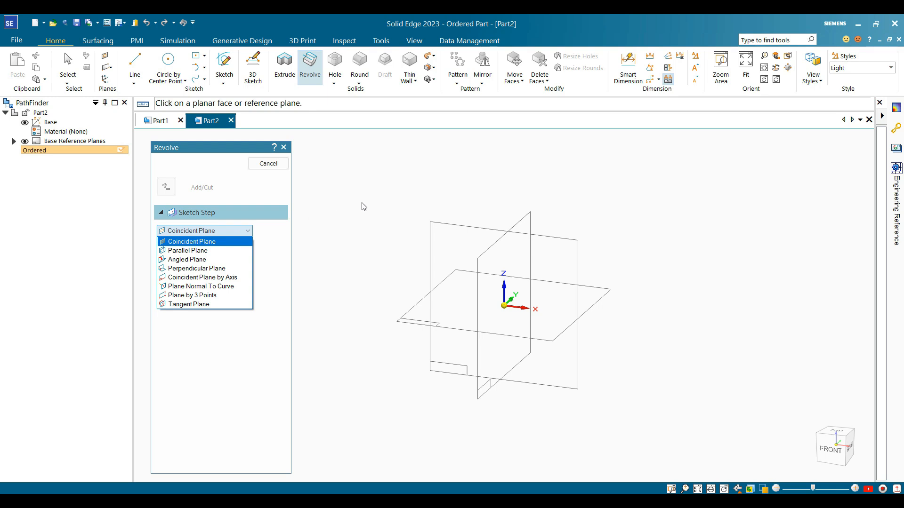
pyautogui.click(209, 242)
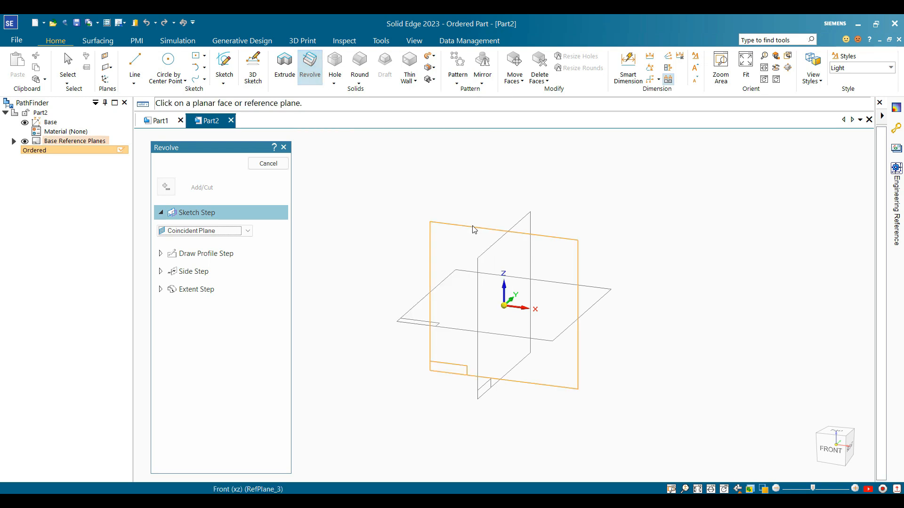
pyautogui.click(474, 230)
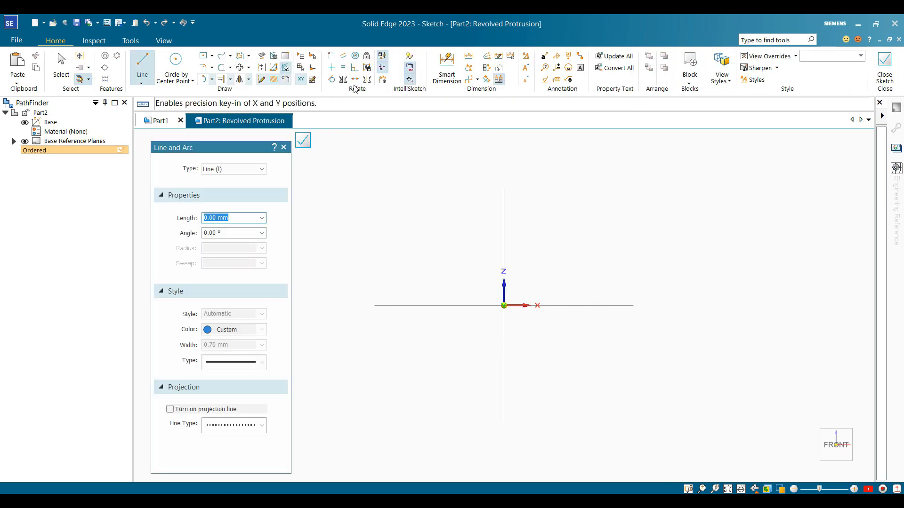
# Step: Draw a closed profile from the origin with three levels rising along X, about 104 mm wide and about 39 mm high at the first level
pyautogui.click(503, 305)
pyautogui.click(504, 221)
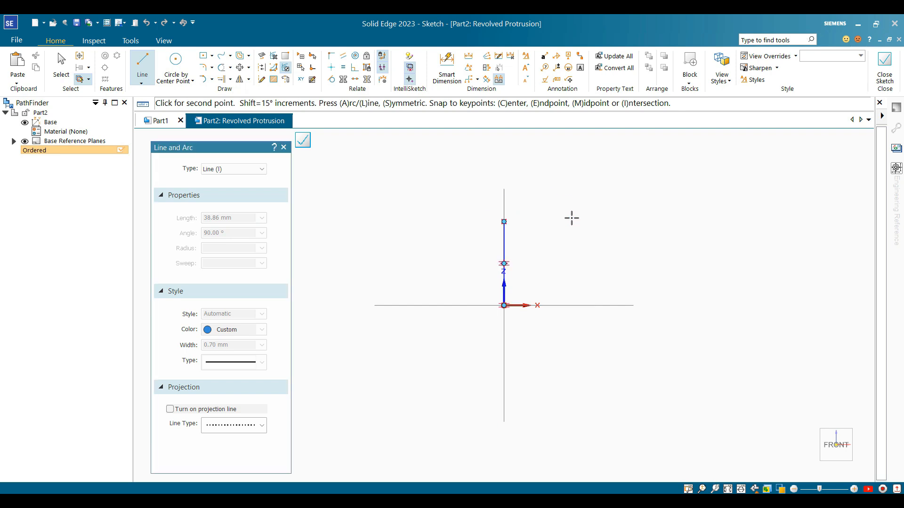
pyautogui.click(588, 221)
pyautogui.click(588, 177)
pyautogui.click(652, 177)
pyautogui.click(651, 139)
pyautogui.click(727, 140)
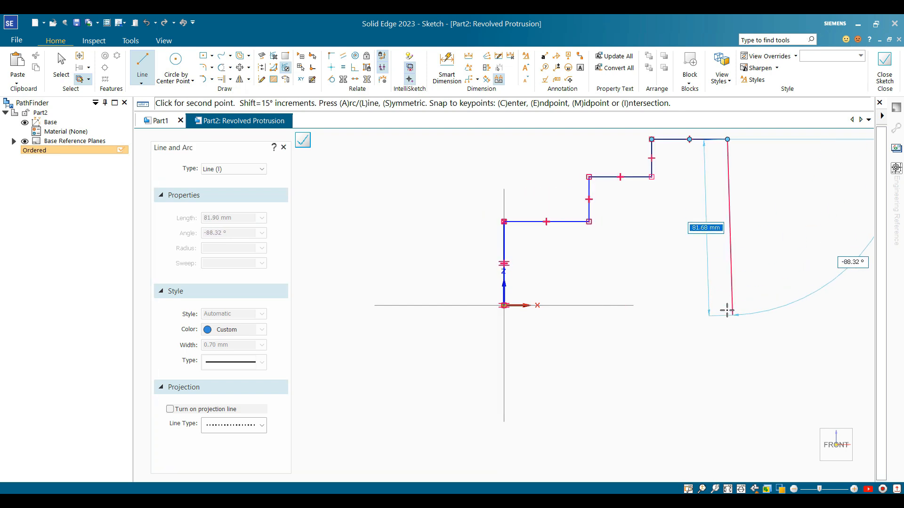
pyautogui.click(728, 305)
pyautogui.click(504, 305)
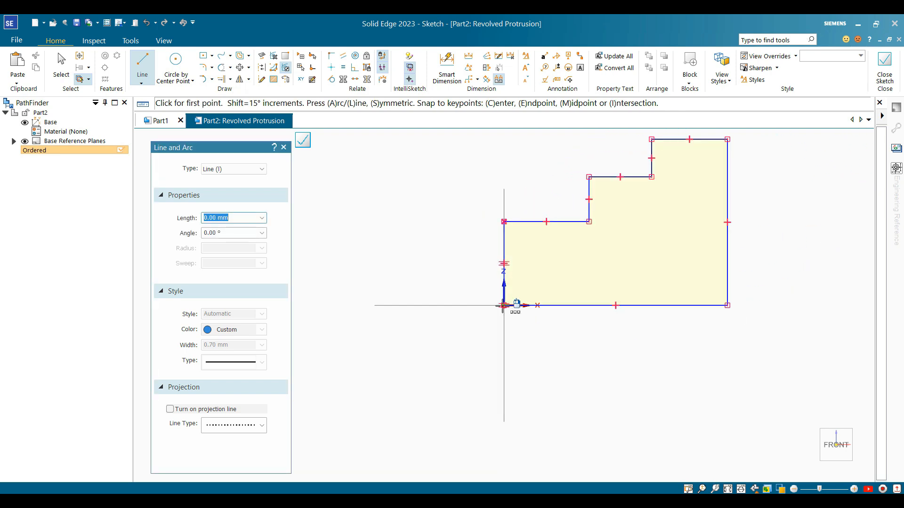
pyautogui.press('Escape')
pyautogui.keyDown('shift'); pyautogui.moveTo(579, 213); pyautogui.dragTo(565, 230, button='middle'); pyautogui.keyUp('shift')
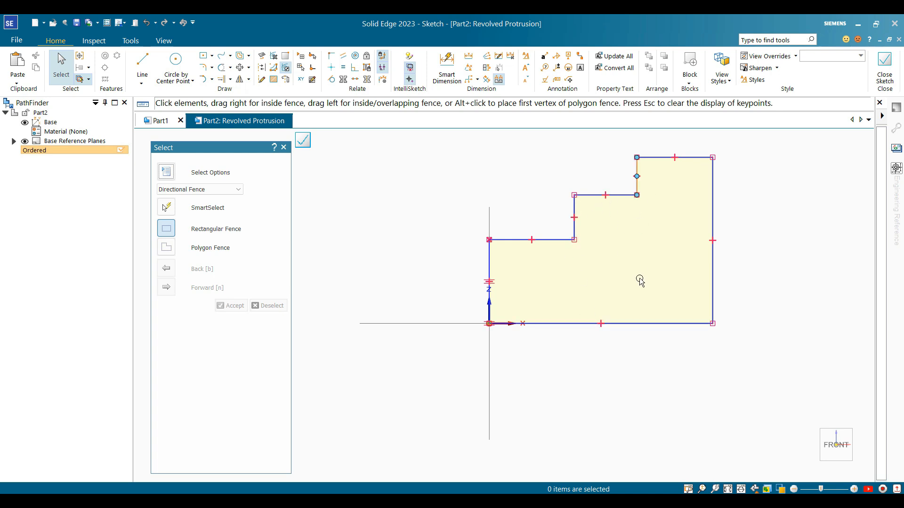
# Step: Dimension the profile's vertical edge at the origin to 35 mm and the first riser to 25 mm
pyautogui.click(447, 66)
pyautogui.click(489, 261)
pyautogui.click(465, 277)
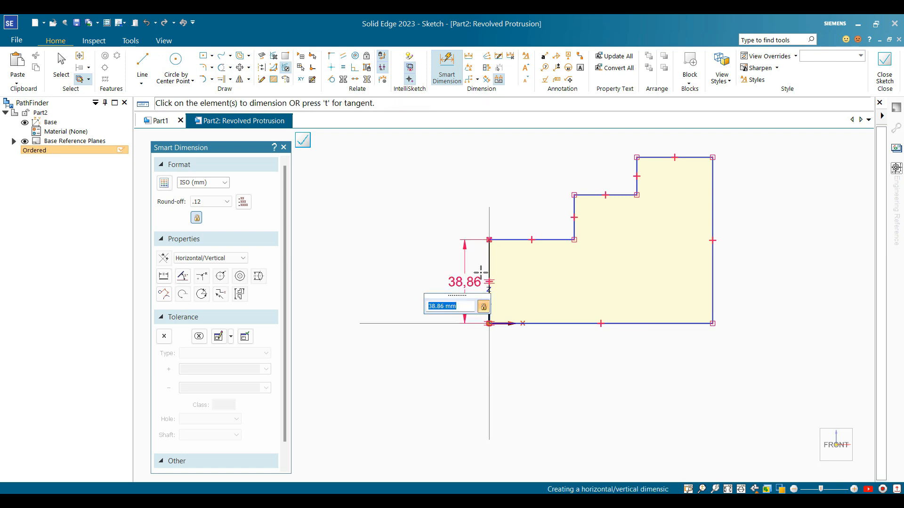
pyautogui.write('3')
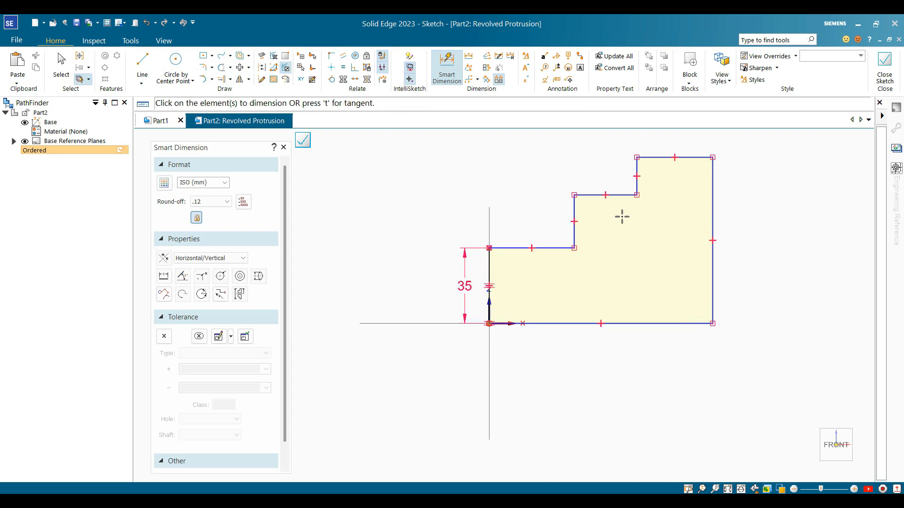
pyautogui.click(573, 221)
pyautogui.click(551, 221)
pyautogui.write('25')
pyautogui.press('Return')
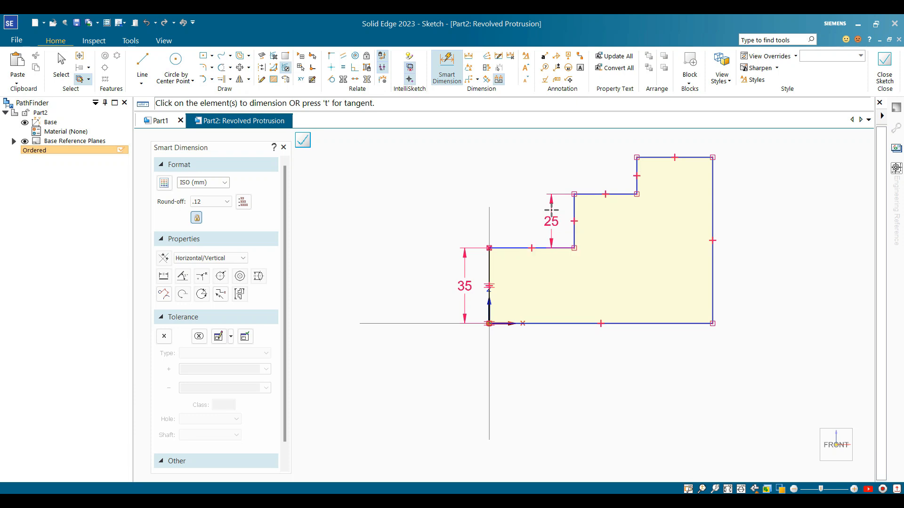
# Step: Dimension the upper riser of the stepped profile to 20 mm
pyautogui.click(636, 175)
pyautogui.click(612, 175)
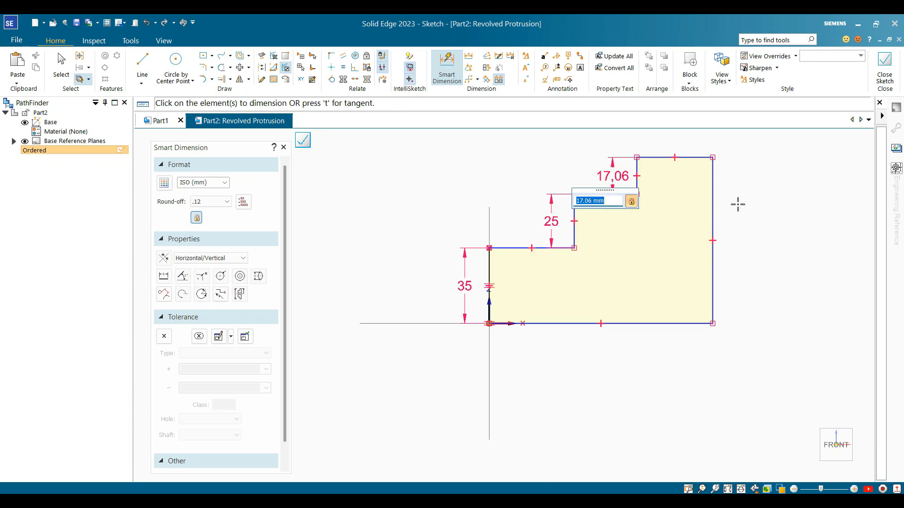
pyautogui.write('20')
pyautogui.press('Return')
pyautogui.click(489, 306)
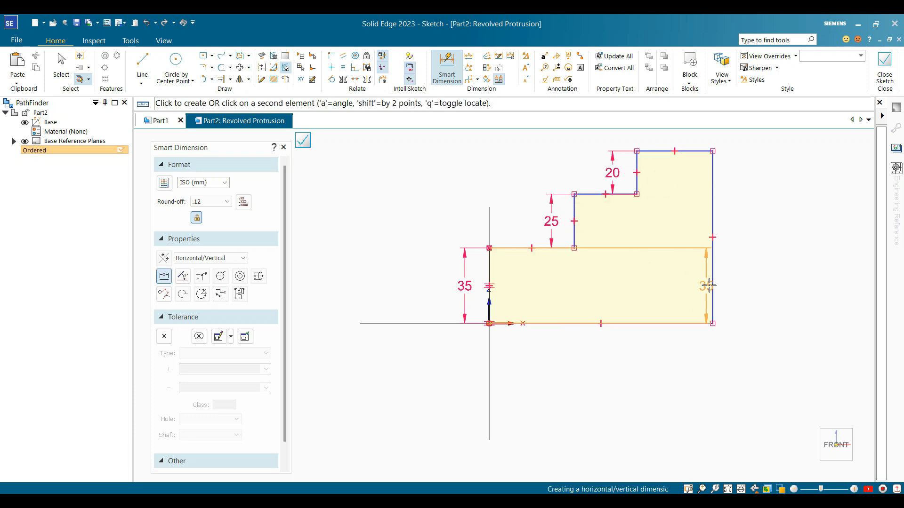
pyautogui.press('Escape')
pyautogui.scroll(-3, 696, 250)
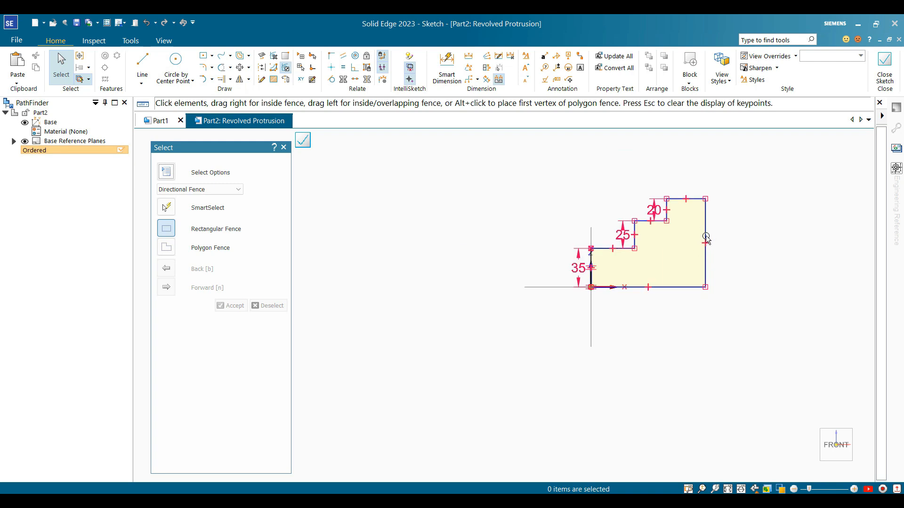
pyautogui.scroll(2, 706, 237)
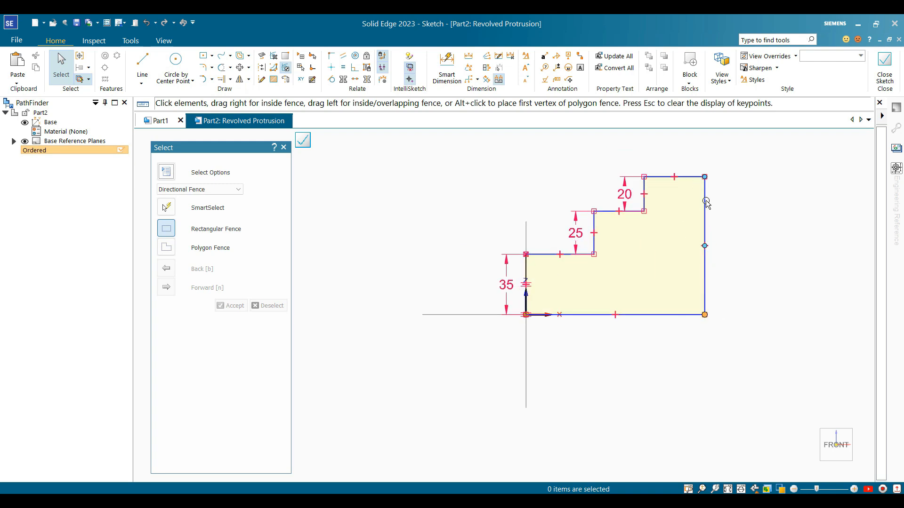
pyautogui.scroll(-3, 740, 246)
pyautogui.scroll(3, 788, 263)
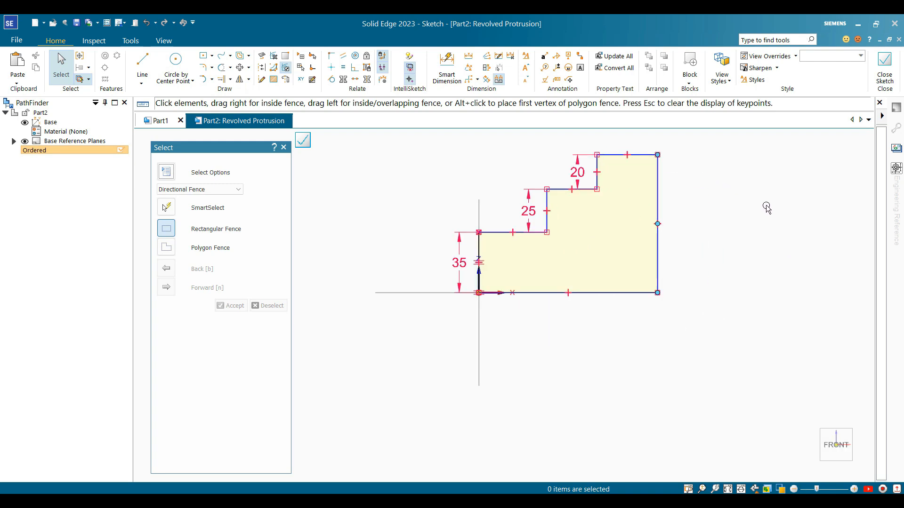
pyautogui.keyDown('shift'); pyautogui.moveTo(766, 206); pyautogui.dragTo(771, 213, button='middle'); pyautogui.keyUp('shift')
pyautogui.click(658, 143)
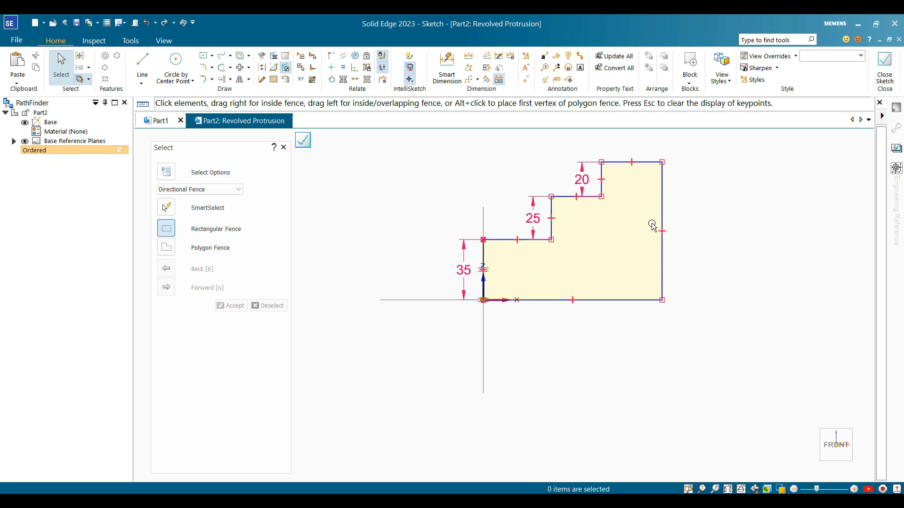
# Step: Dimension the overall width of the profile between its two outer vertical edges to 100 mm
pyautogui.click(452, 66)
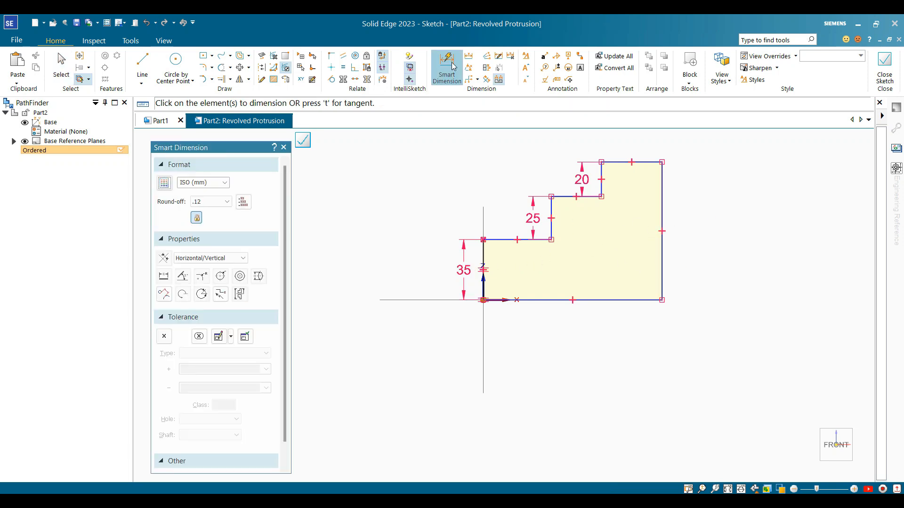
pyautogui.click(485, 256)
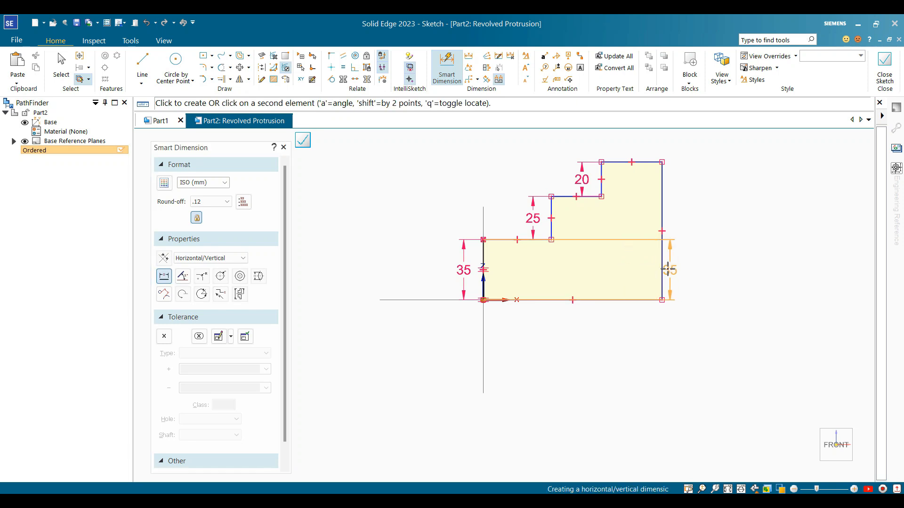
pyautogui.click(662, 269)
pyautogui.click(659, 322)
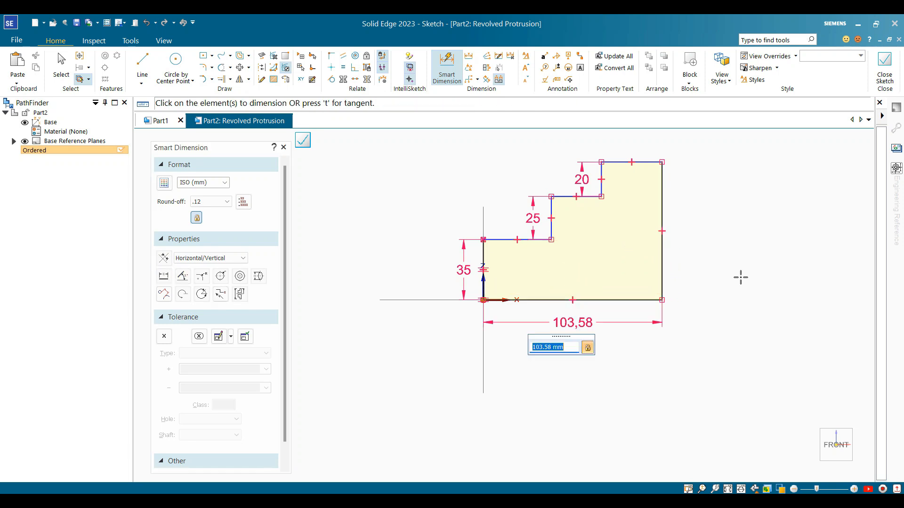
pyautogui.write('100')
pyautogui.press('Return')
# Step: Dimension the horizontal distance from the first riser to the far vertical edge to 60 mm
pyautogui.click(655, 235)
pyautogui.click(551, 219)
pyautogui.click(609, 219)
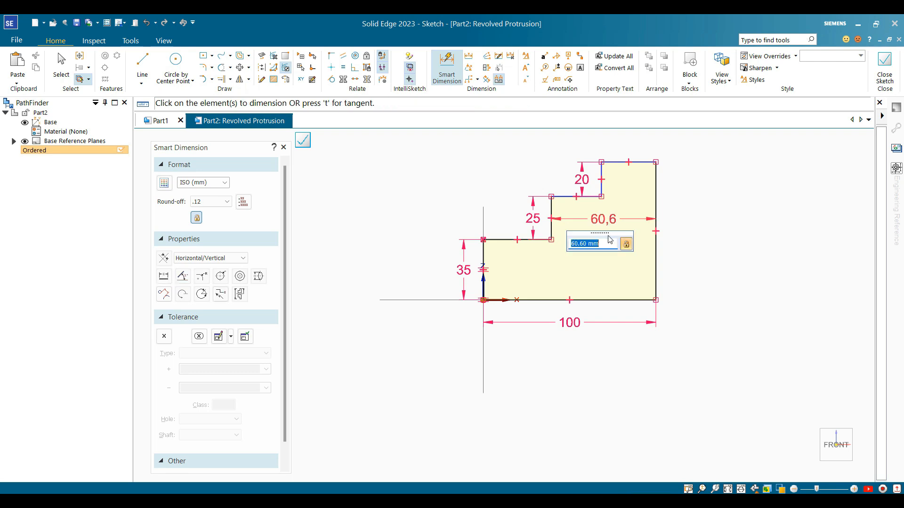
pyautogui.write('60')
pyautogui.press('Return')
# Step: Dimension the horizontal distance from the upper riser to the far vertical edge to 30 mm
pyautogui.click(601, 182)
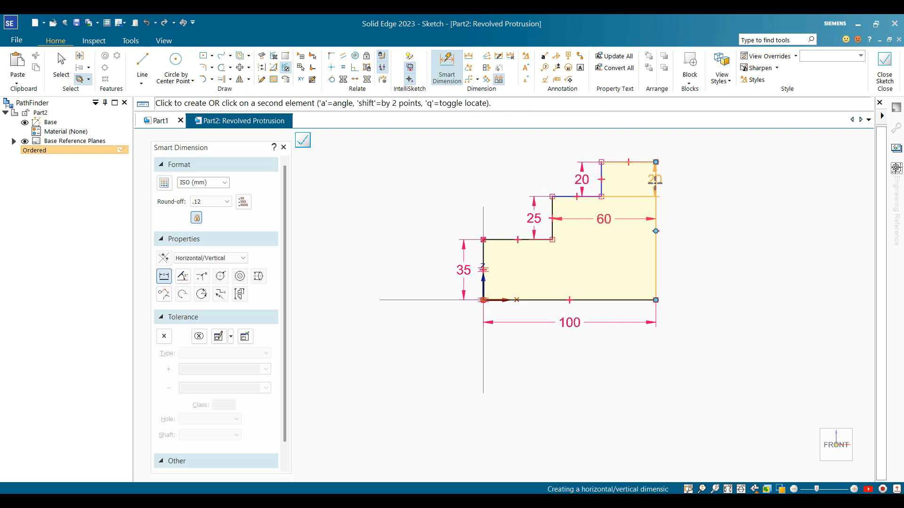
pyautogui.click(656, 182)
pyautogui.click(625, 177)
pyautogui.write('30')
pyautogui.press('Return')
pyautogui.scroll(-3, 490, 265)
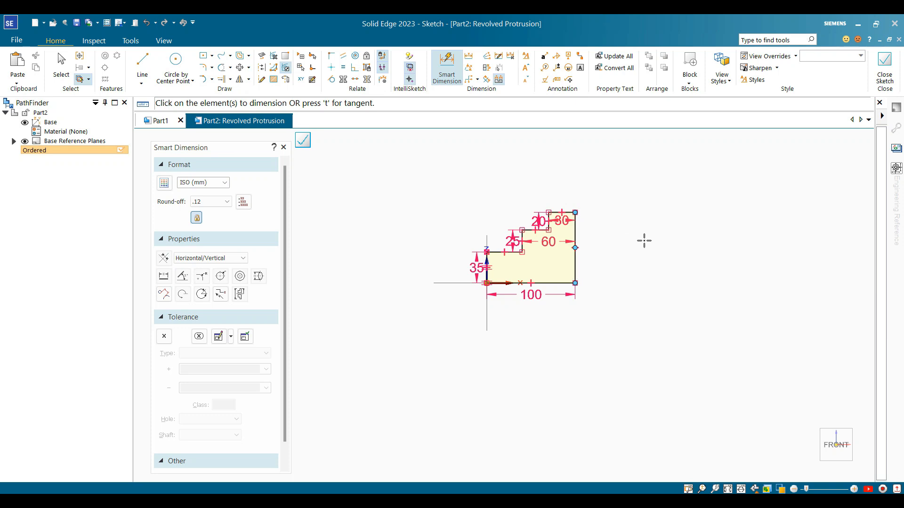
pyautogui.scroll(3, 591, 241)
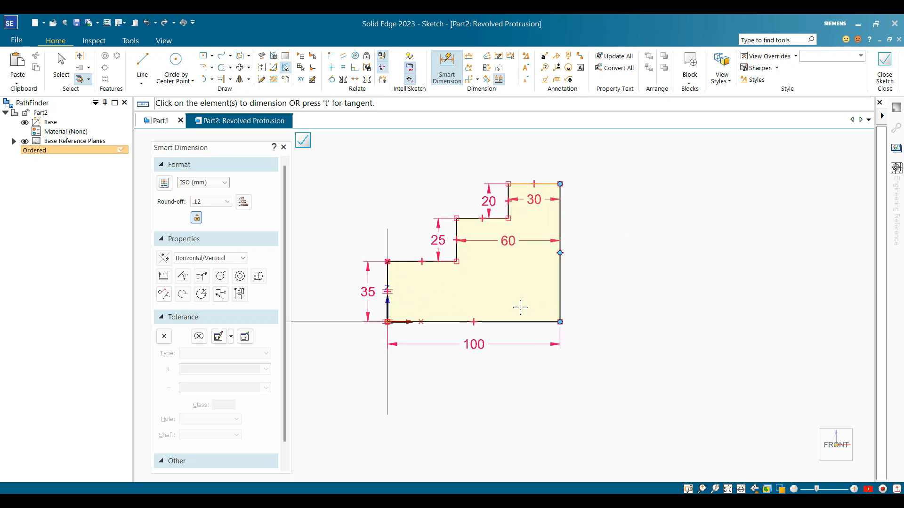
# Step: Set the profile's far vertical edge as the axis of revolution
pyautogui.scroll(-2, 614, 282)
pyautogui.scroll(1, 615, 283)
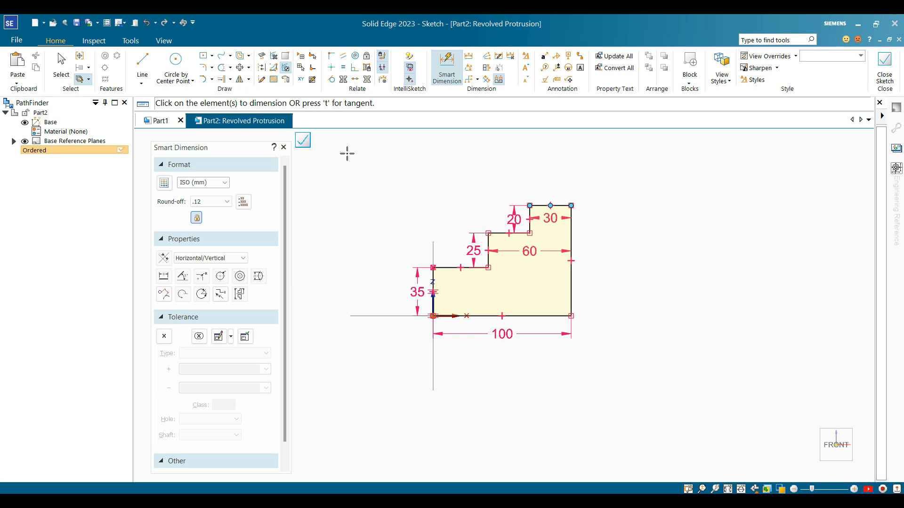
pyautogui.click(286, 80)
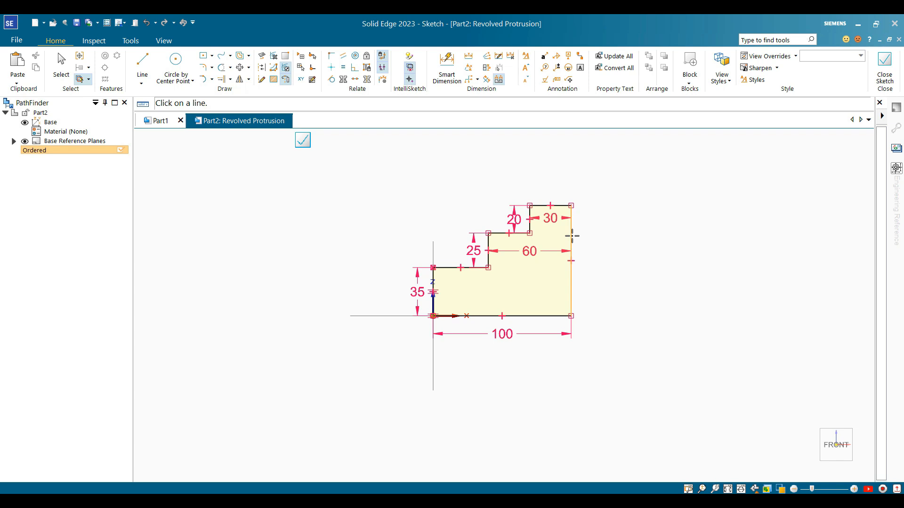
pyautogui.click(572, 236)
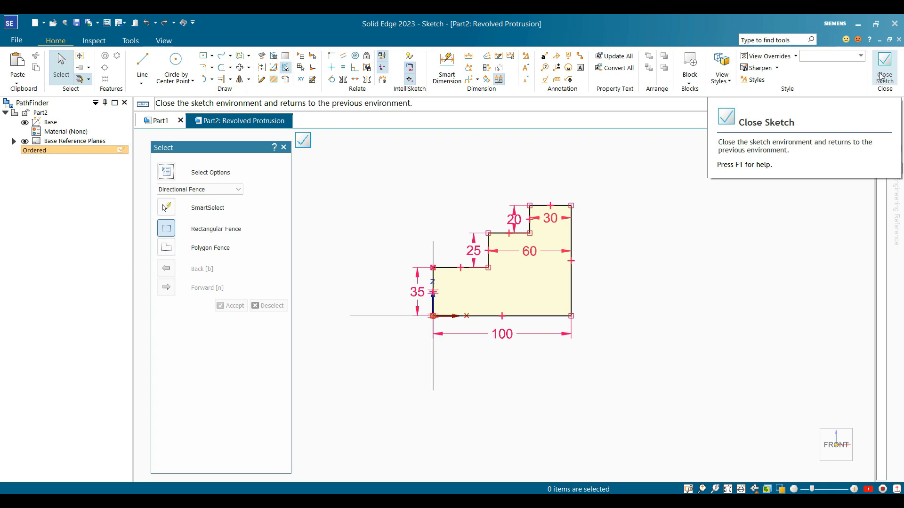
# Step: Try to close the sketch without an axis of revolution, and dismiss the Profile Error Assistant
pyautogui.click(877, 71)
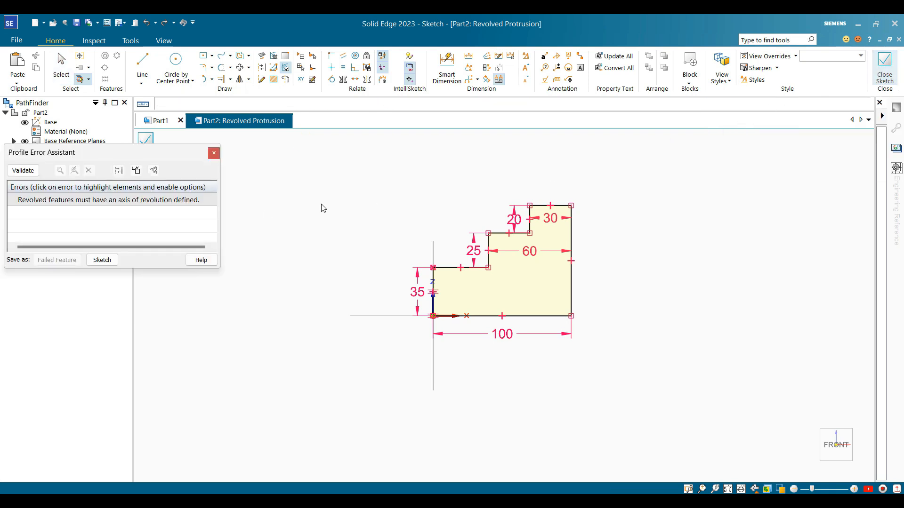
pyautogui.moveTo(120, 155); pyautogui.dragTo(156, 154)
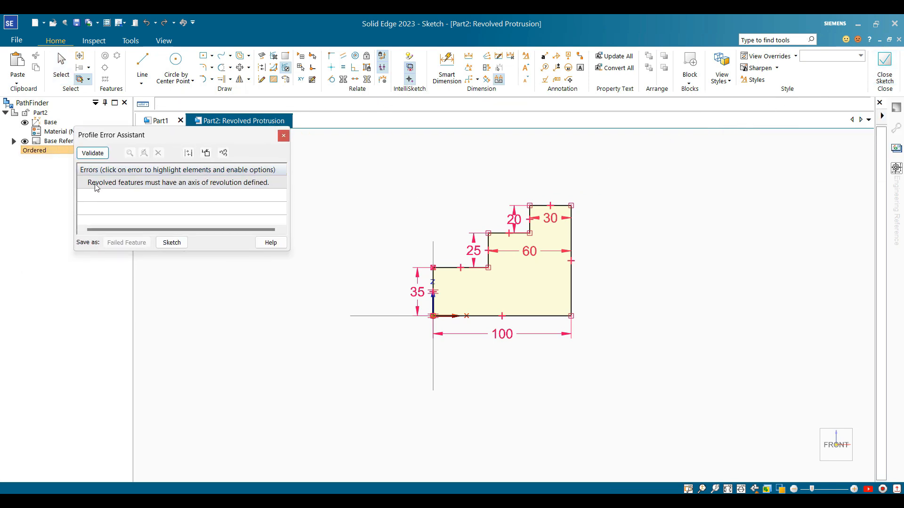
pyautogui.moveTo(146, 189)
pyautogui.press('Escape')
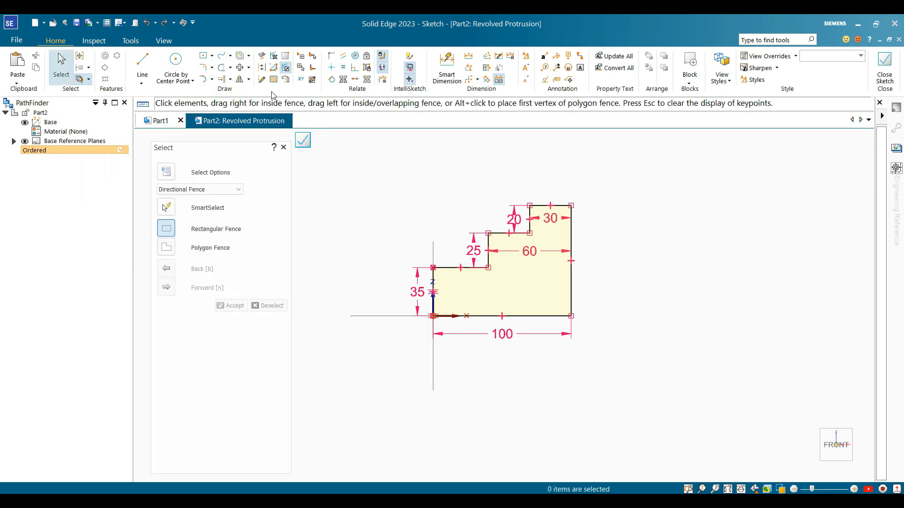
# Step: Designate the 100 mm profile's far vertical edge as the axis of revolution, and close the sketch to revolve the profile
pyautogui.click(286, 81)
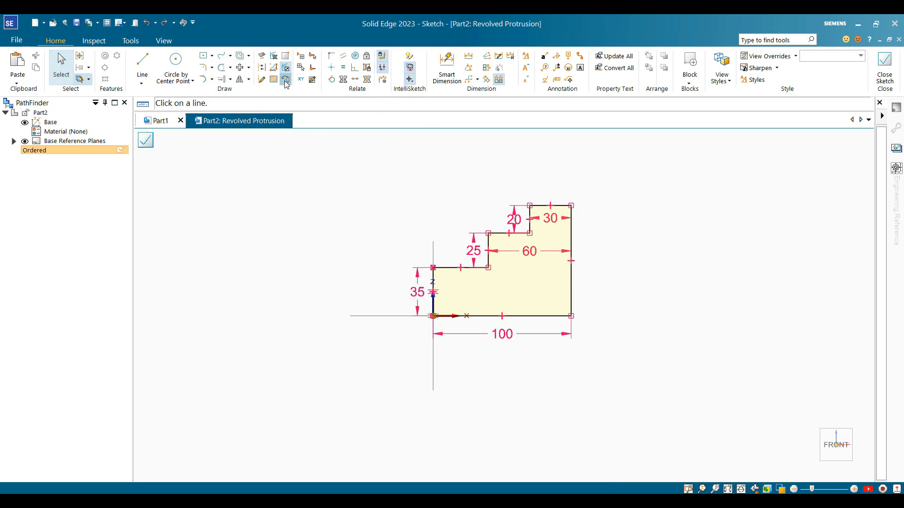
pyautogui.click(572, 240)
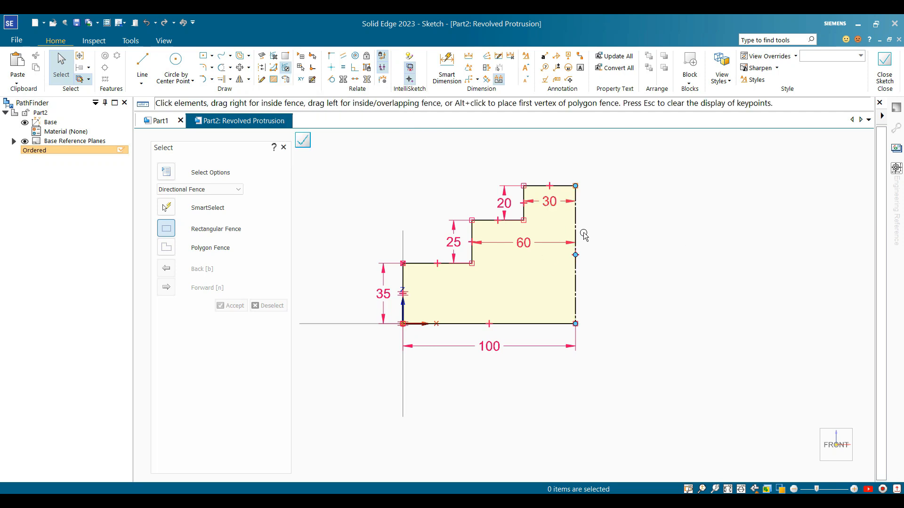
pyautogui.click(887, 71)
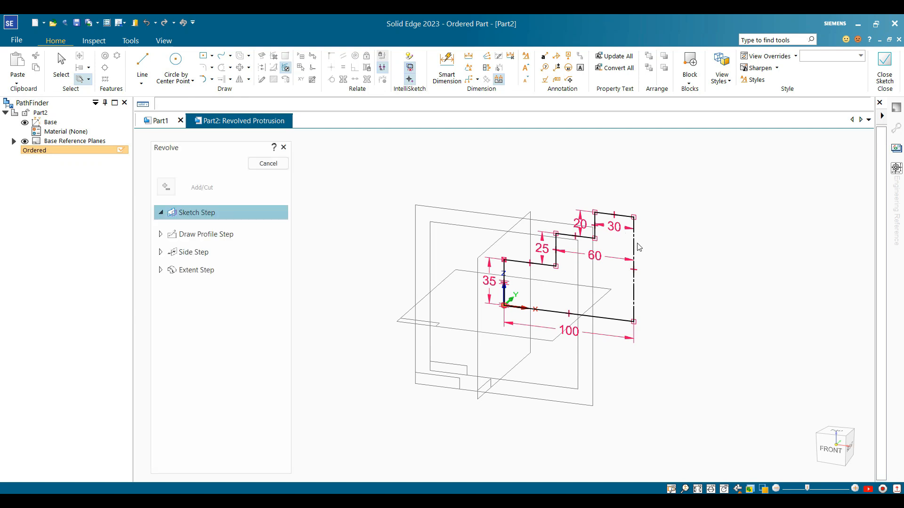
pyautogui.scroll(3, 703, 259)
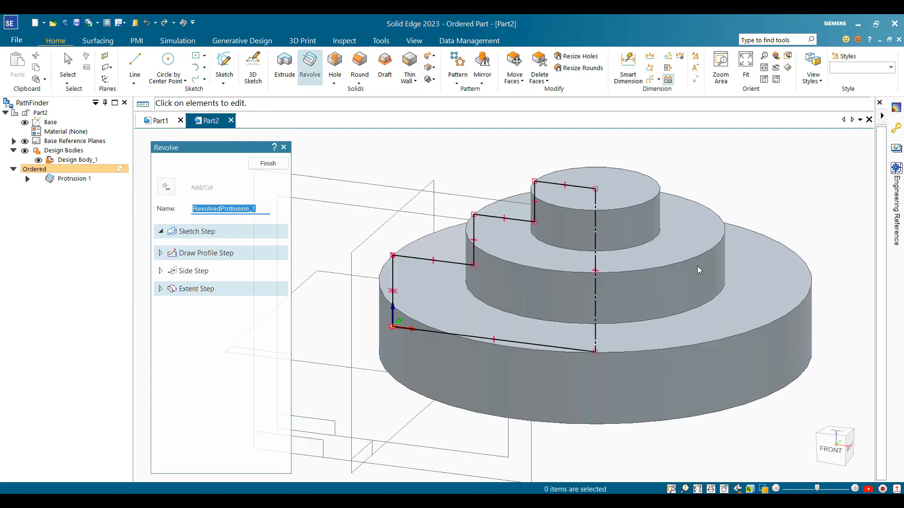
# Step: Edit the revolve extent to an angle of 180°
pyautogui.click(197, 289)
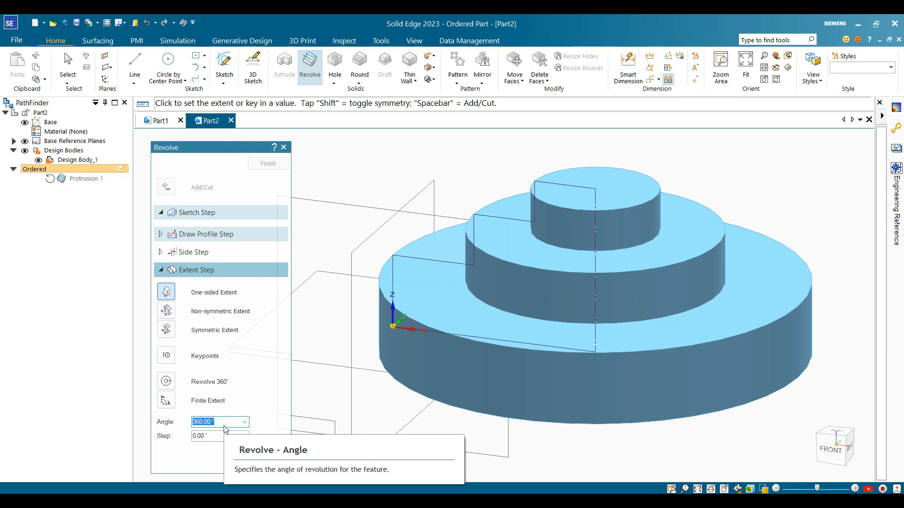
pyautogui.write('180')
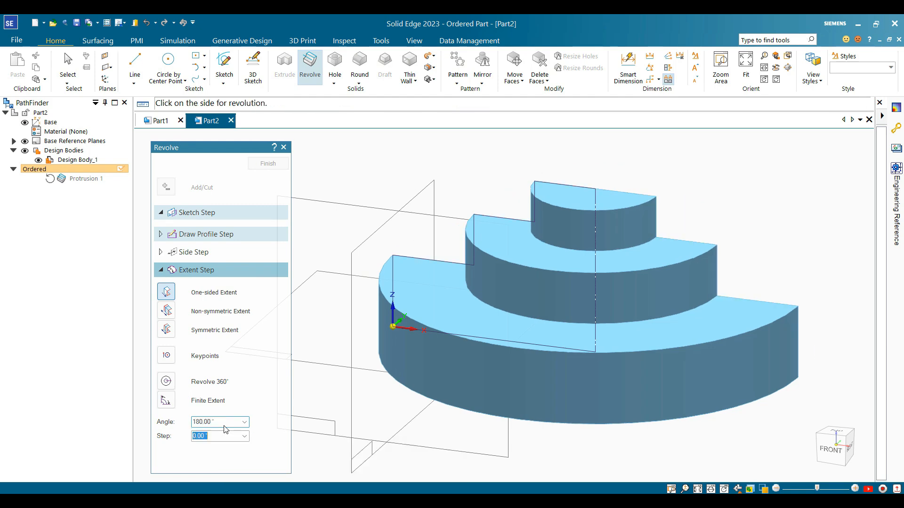
pyautogui.press('Tab')
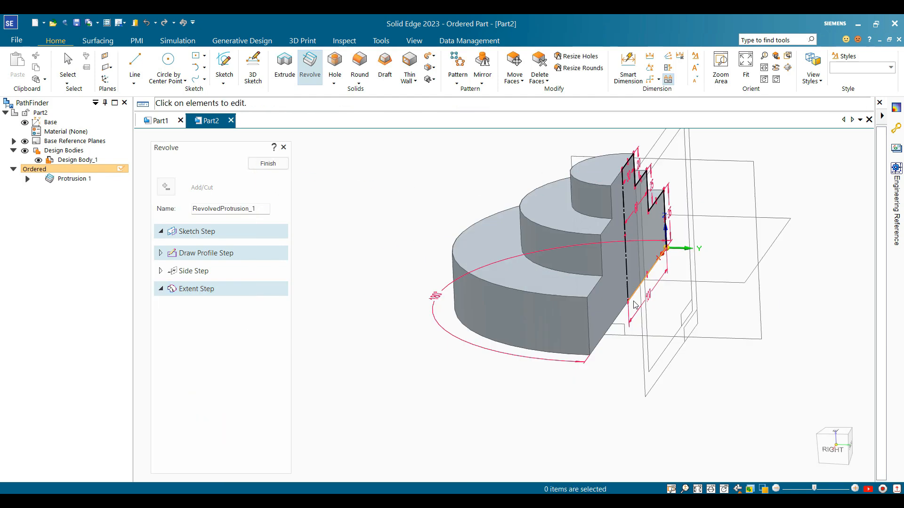
pyautogui.moveTo(635, 303); pyautogui.dragTo(611, 326, button='middle')
pyautogui.scroll(-1, 607, 305)
pyautogui.scroll(-1, 611, 325)
pyautogui.scroll(2, 614, 337)
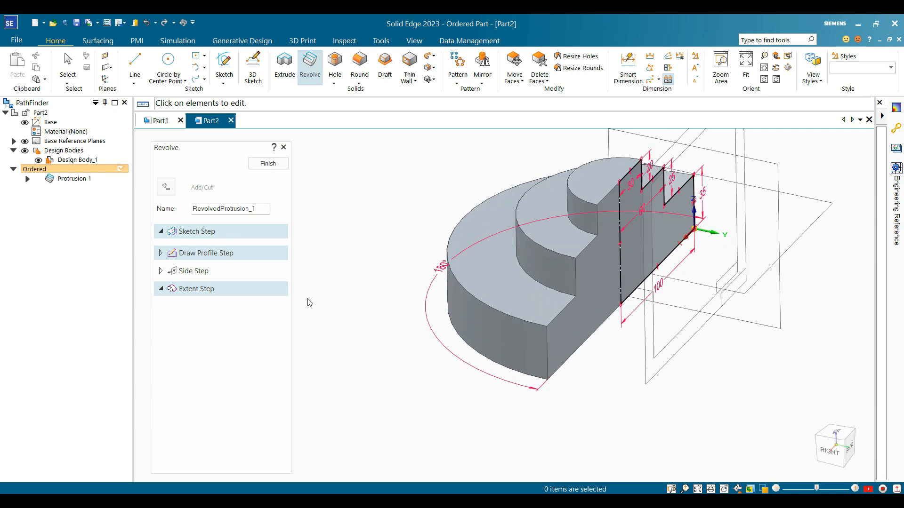
# Step: Set the revolve extent to a full 360° and finish the stepped protrusion
pyautogui.click(196, 290)
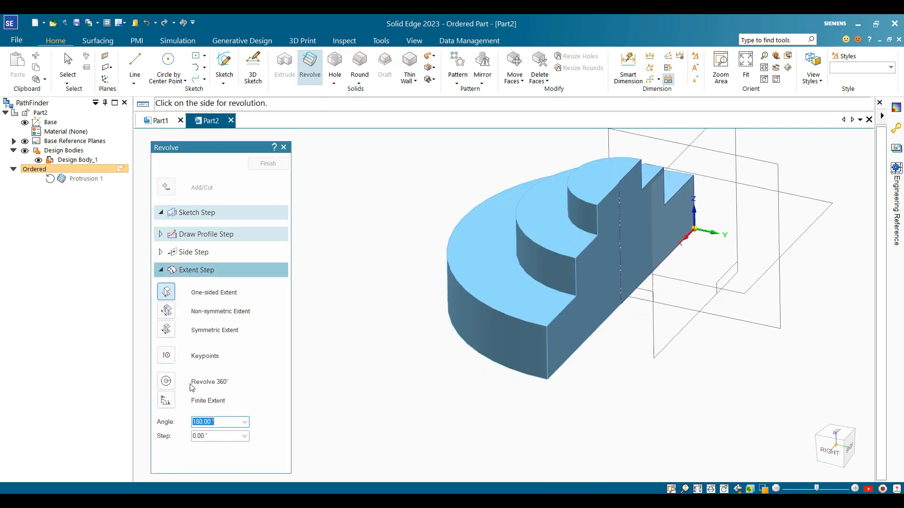
pyautogui.click(166, 382)
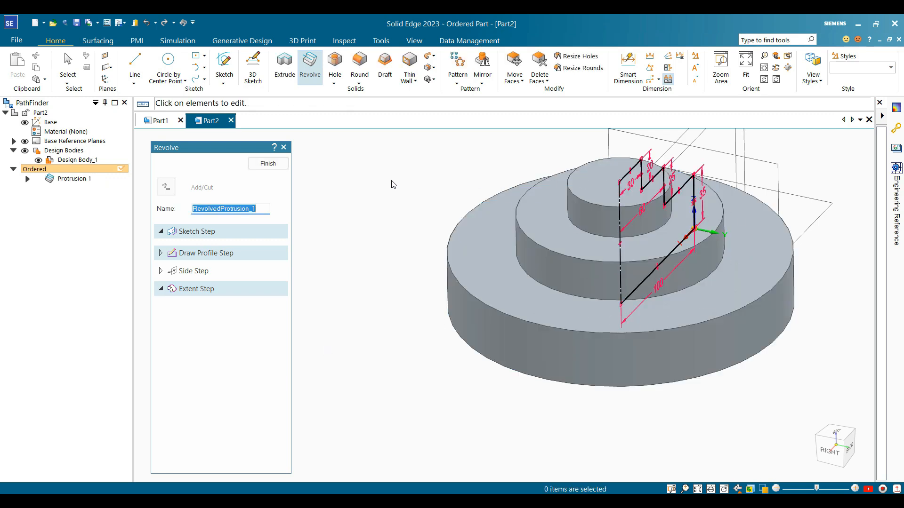
pyautogui.click(274, 165)
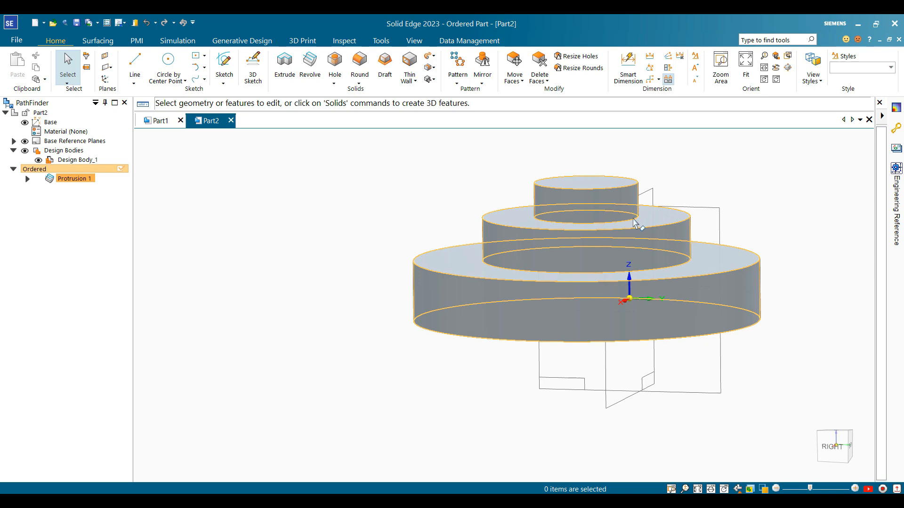
pyautogui.moveTo(633, 218); pyautogui.dragTo(619, 215, button='middle')
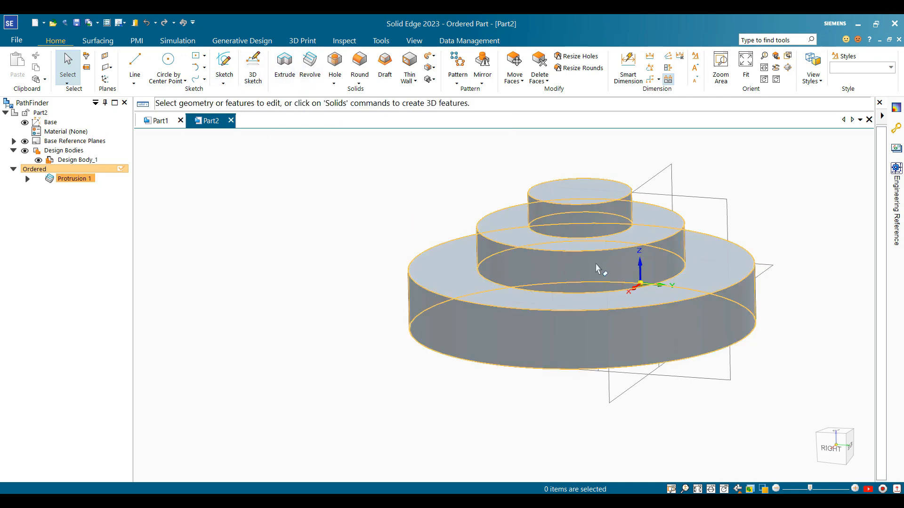
pyautogui.scroll(2, 525, 304)
pyautogui.scroll(-3, 522, 300)
pyautogui.scroll(3, 688, 218)
pyautogui.moveTo(577, 250); pyautogui.dragTo(595, 239, button='middle')
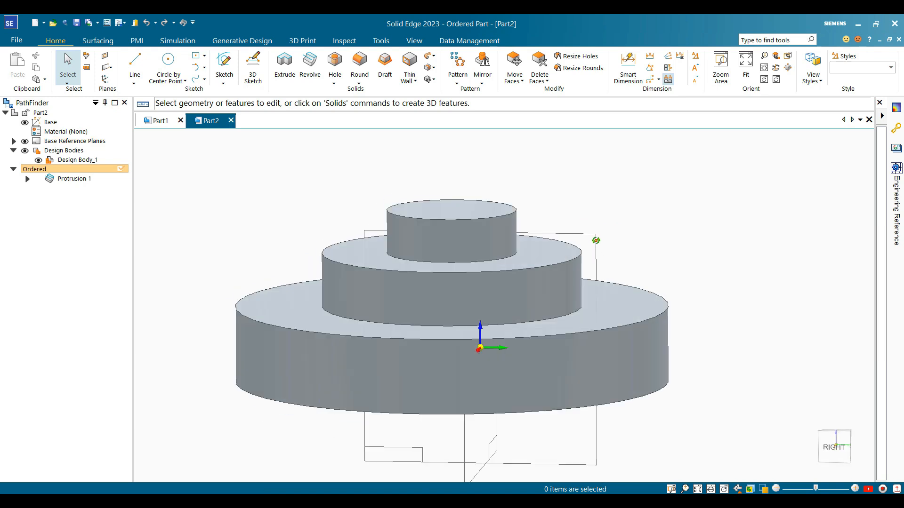
pyautogui.scroll(-2, 597, 257)
# Step: Switch to the Part1 document and show its base reference planes
pyautogui.click(157, 121)
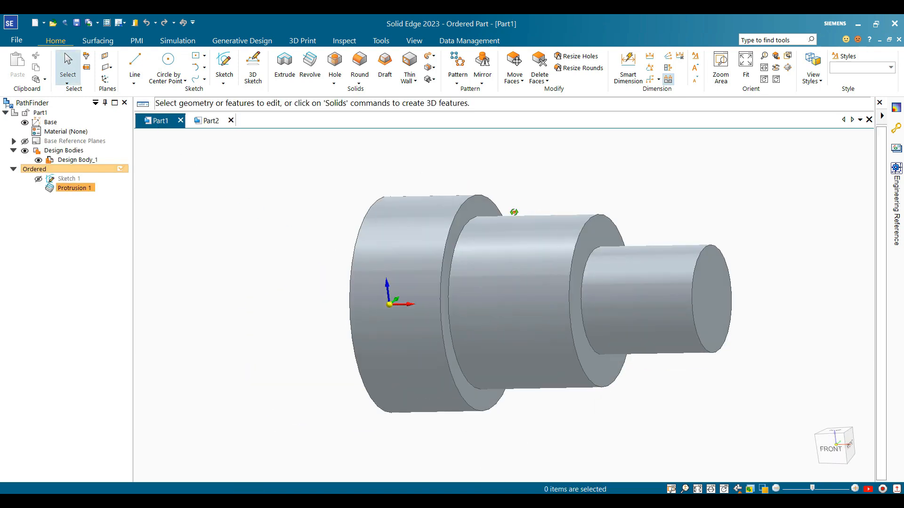
pyautogui.scroll(-2, 515, 267)
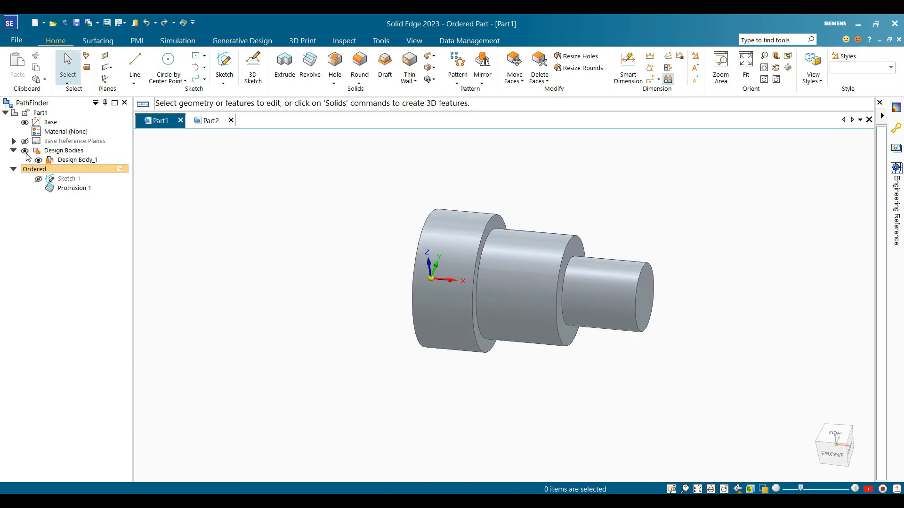
pyautogui.click(25, 142)
pyautogui.moveTo(339, 203); pyautogui.dragTo(344, 221, button='middle')
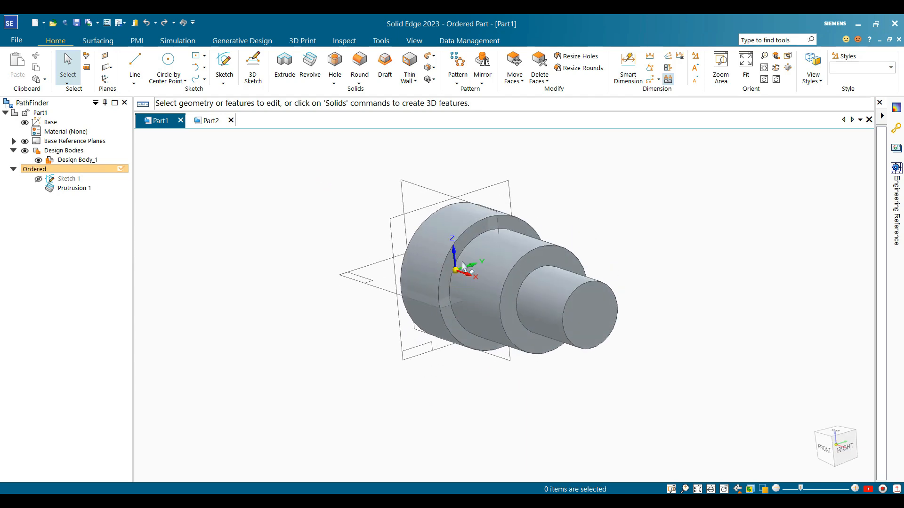
# Step: Examine the stepped shaft and its base reference planes from several angles and distances
pyautogui.scroll(2, 500, 271)
pyautogui.moveTo(511, 247); pyautogui.dragTo(536, 279, button='middle')
pyautogui.scroll(-2, 551, 250)
pyautogui.scroll(2, 584, 201)
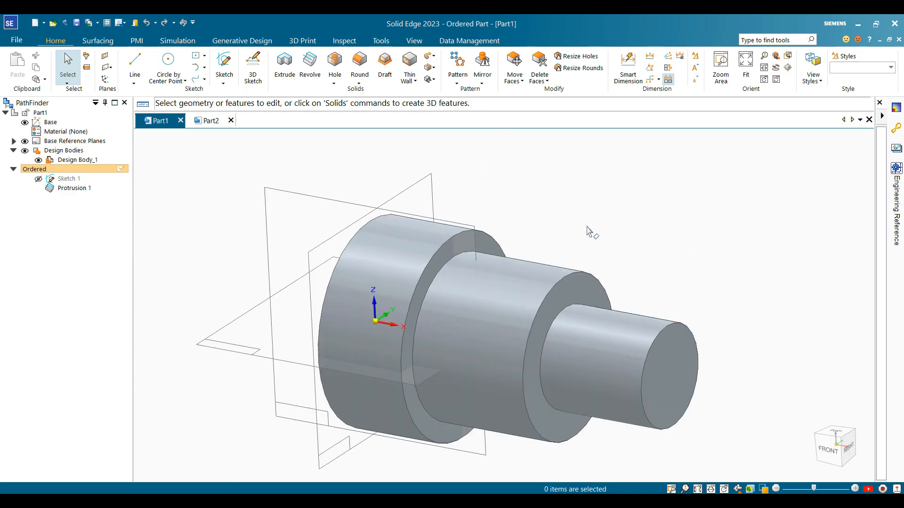
pyautogui.moveTo(588, 229); pyautogui.dragTo(617, 190, button='middle')
pyautogui.scroll(2, 606, 240)
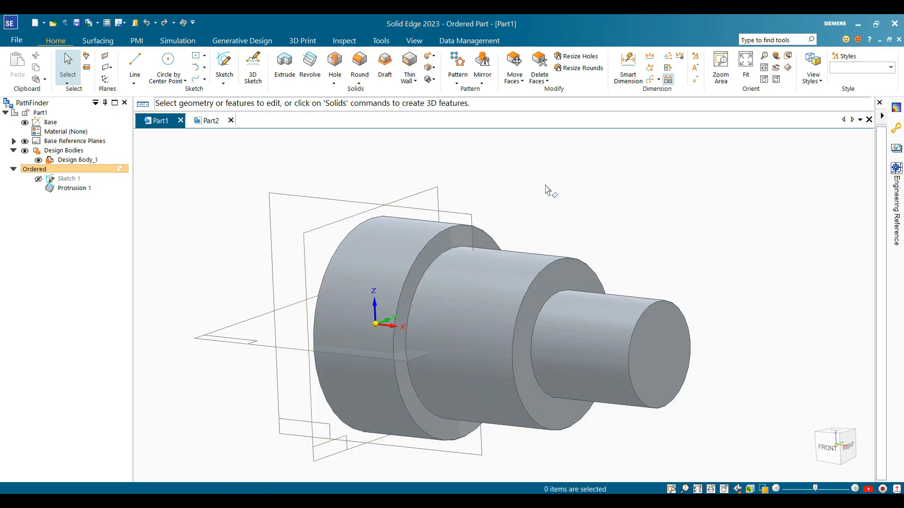
pyautogui.scroll(-3, 639, 252)
pyautogui.moveTo(545, 185); pyautogui.dragTo(607, 218, button='middle')
pyautogui.scroll(3, 599, 254)
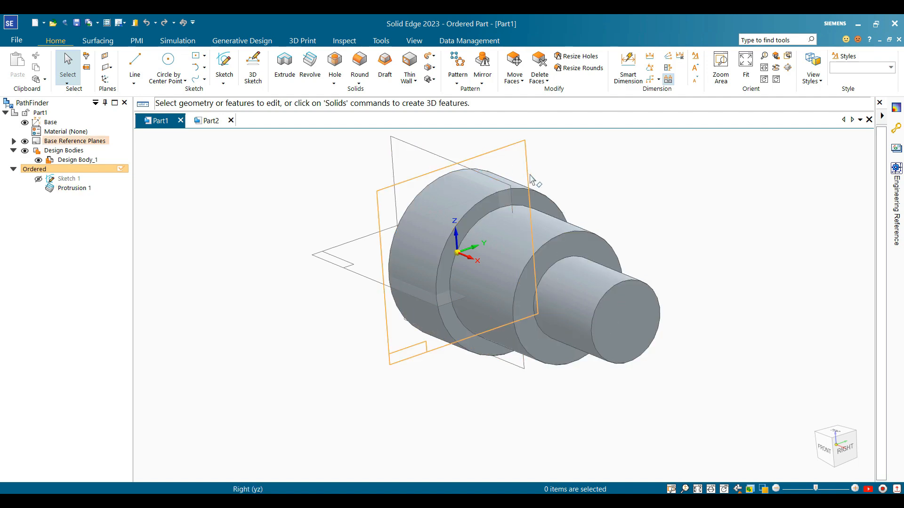
pyautogui.scroll(3, 541, 188)
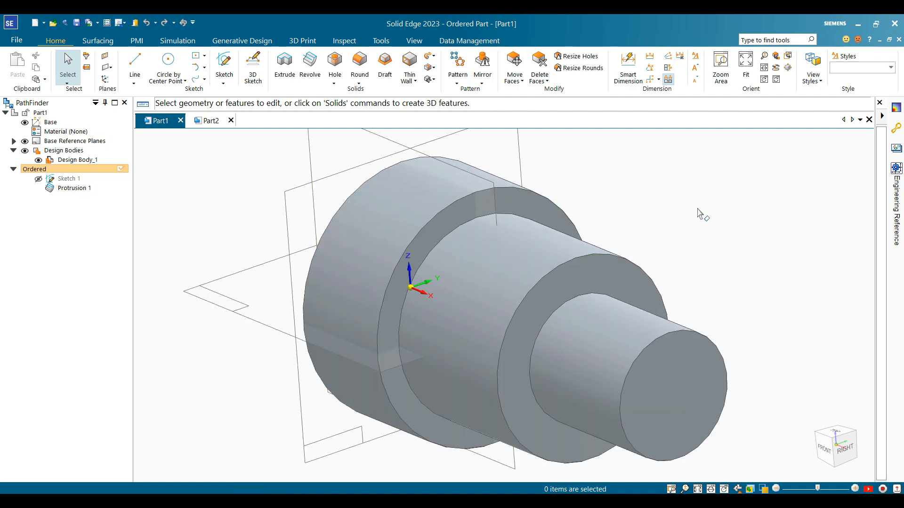
pyautogui.scroll(-2, 698, 210)
pyautogui.moveTo(698, 210); pyautogui.dragTo(667, 202, button='middle')
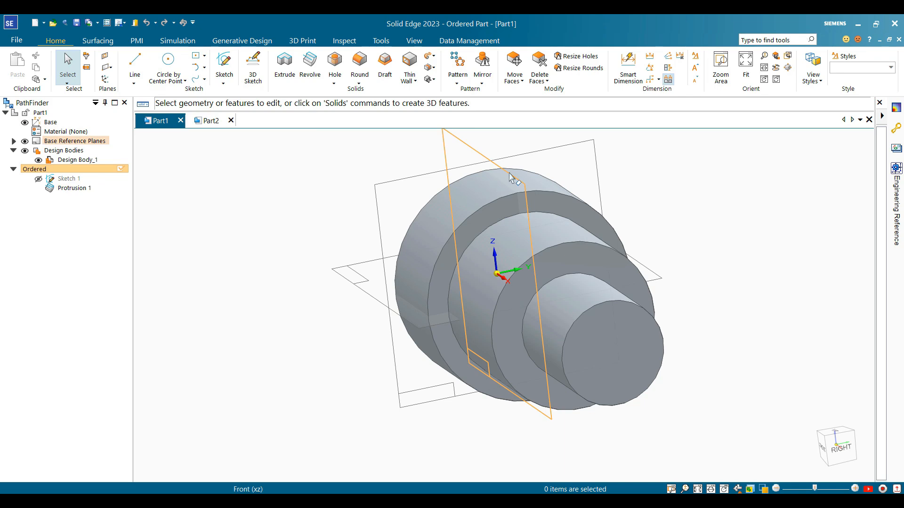
# Step: Highlight the Front (xz), Top (xy) and Right (yz) planes in turn to check how each lies relative to the shaft
pyautogui.click(510, 178)
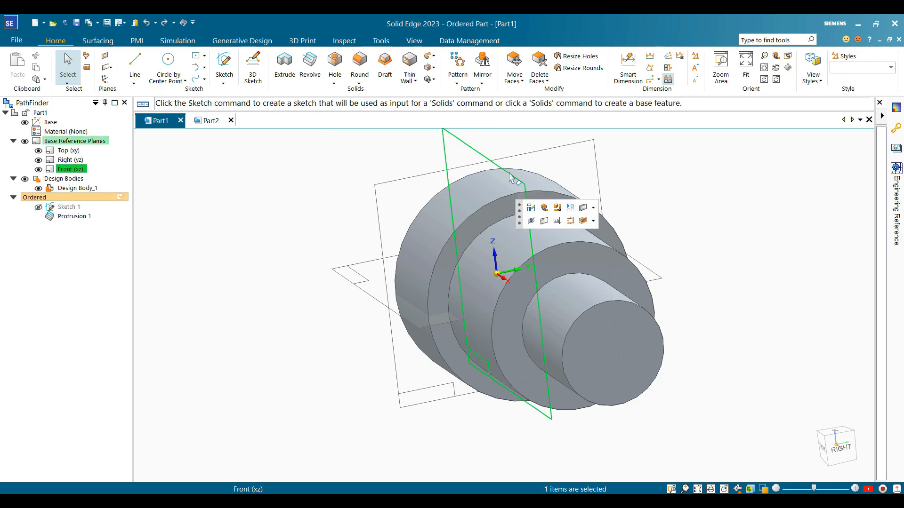
pyautogui.click(358, 264)
pyautogui.moveTo(358, 263); pyautogui.dragTo(353, 343, button='middle')
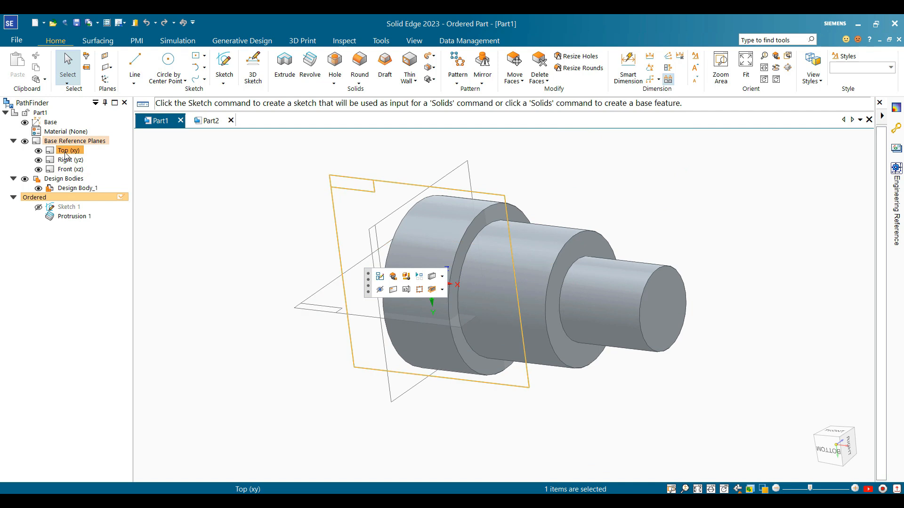
pyautogui.click(186, 200)
pyautogui.click(70, 160)
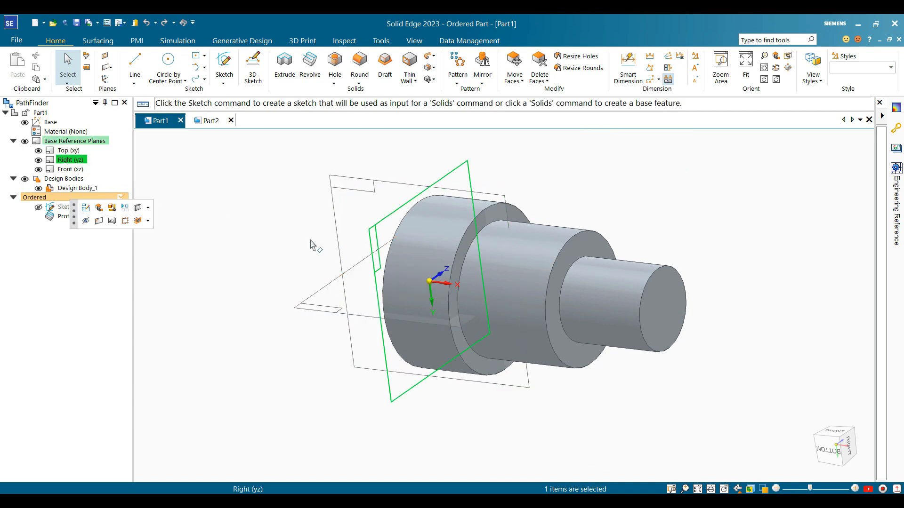
pyautogui.scroll(-1, 582, 294)
pyautogui.moveTo(582, 294); pyautogui.dragTo(551, 249, button='middle')
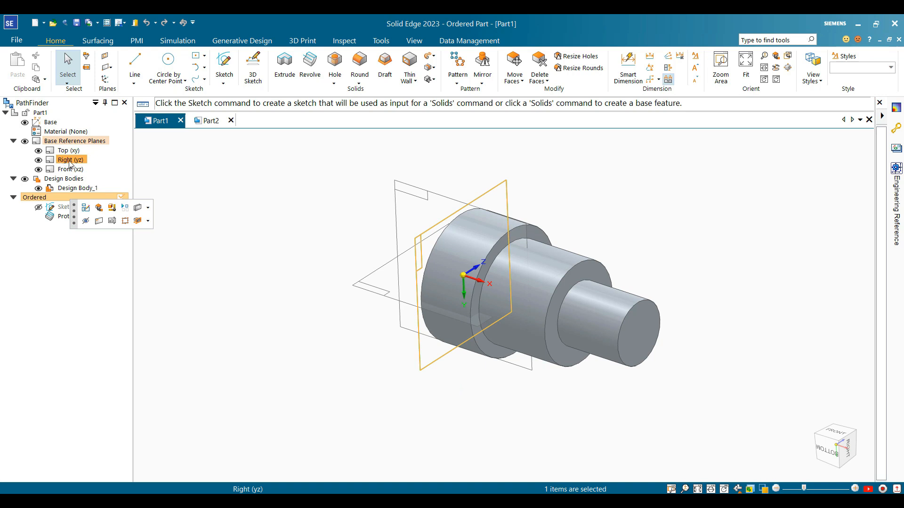
pyautogui.click(222, 192)
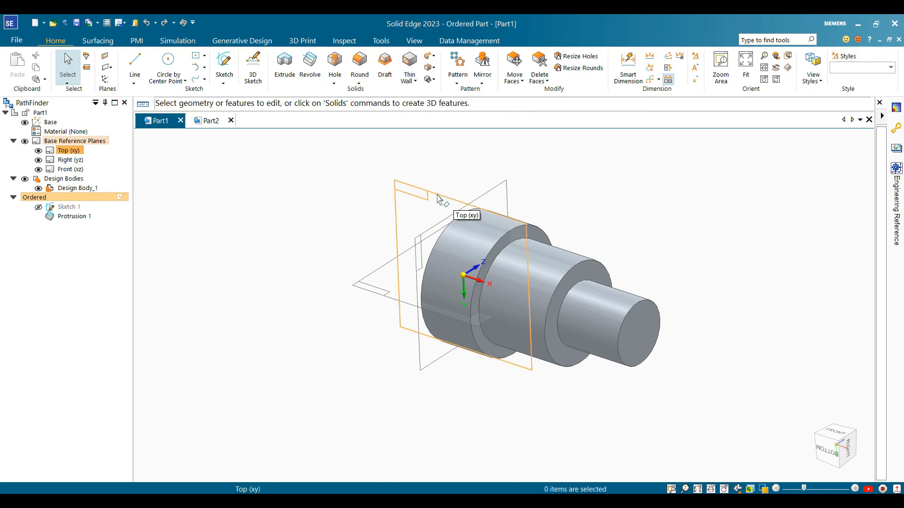
# Step: Start a sketch on the Front (xz) plane and draw a two-point rectangle straddling the upper edge of the shaft's largest step
pyautogui.click(369, 296)
pyautogui.click(388, 252)
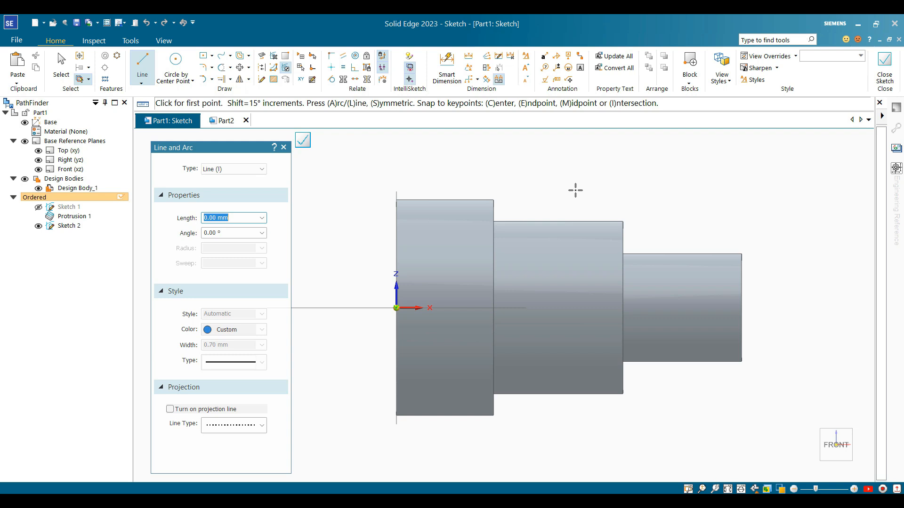
pyautogui.click(204, 56)
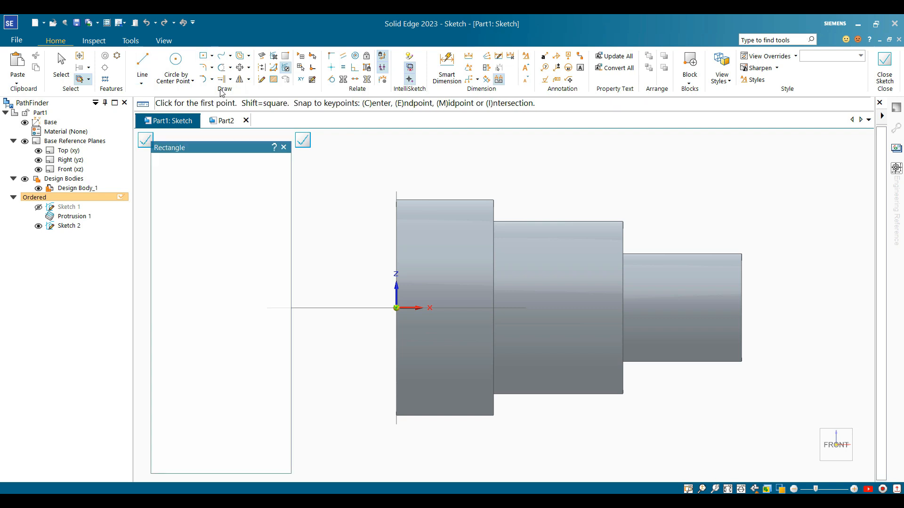
pyautogui.click(212, 55)
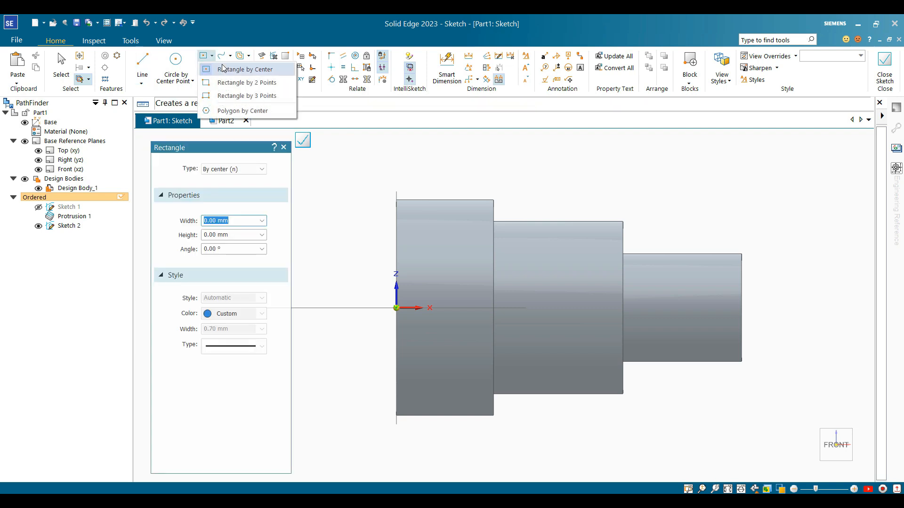
pyautogui.click(257, 82)
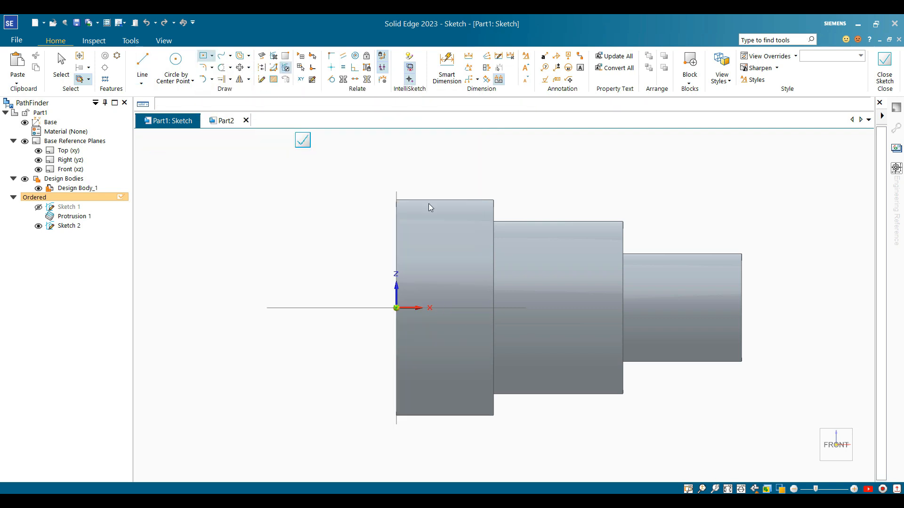
pyautogui.click(487, 208)
pyautogui.press('Escape')
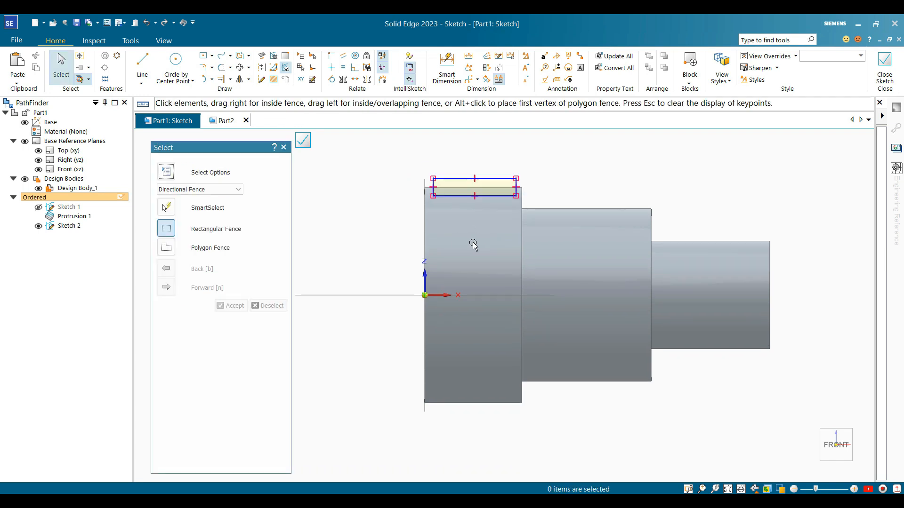
# Step: Dimension the rectangle's lower edge from the shaft's horizontal centre axis and set the distance to 42.5 mm
pyautogui.scroll(1, 487, 235)
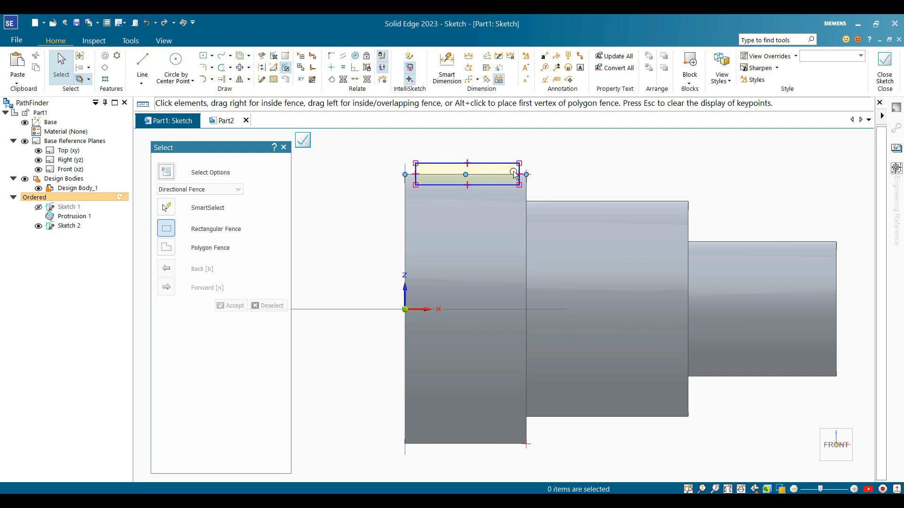
pyautogui.scroll(2, 498, 181)
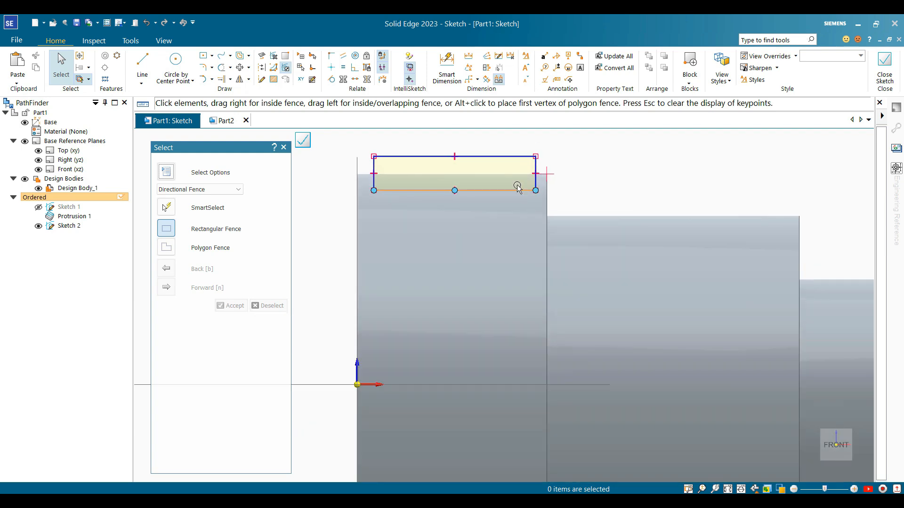
pyautogui.scroll(-2, 584, 193)
pyautogui.scroll(-2, 584, 193)
pyautogui.scroll(3, 594, 202)
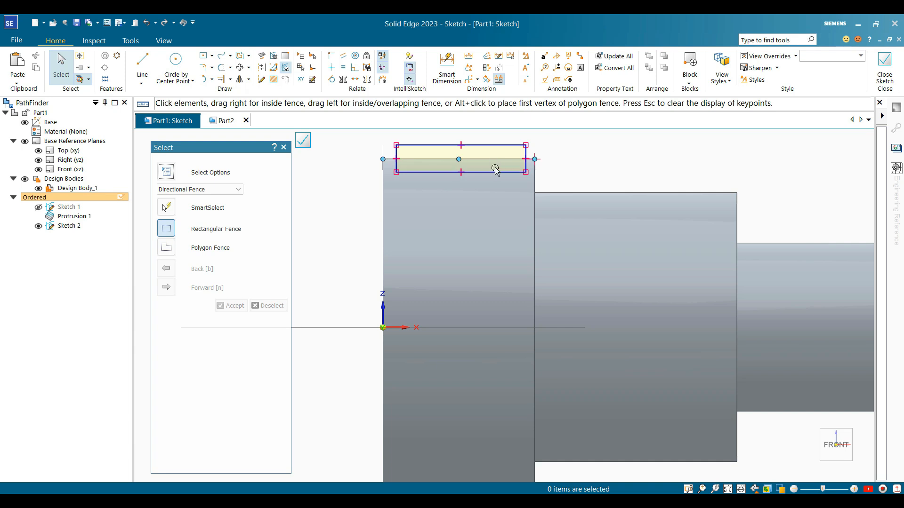
pyautogui.scroll(-2, 499, 168)
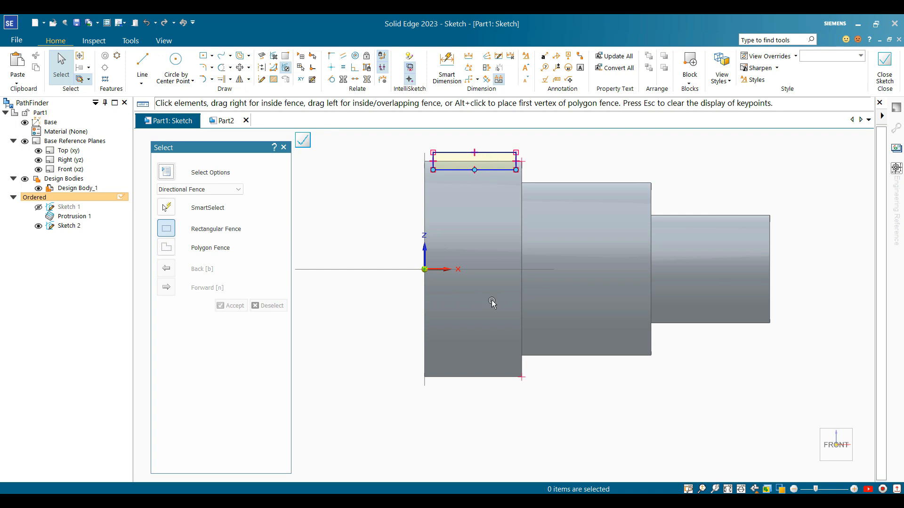
pyautogui.click(446, 68)
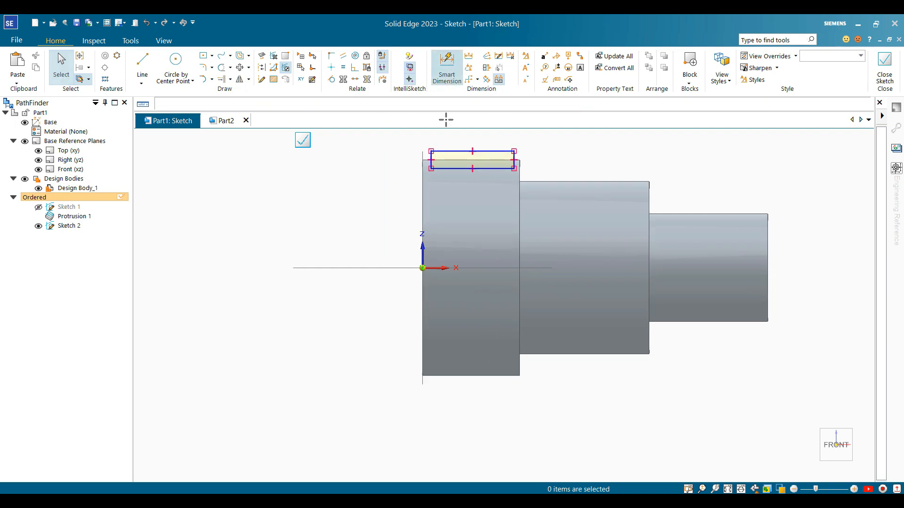
pyautogui.scroll(-2, 447, 227)
pyautogui.scroll(2, 463, 222)
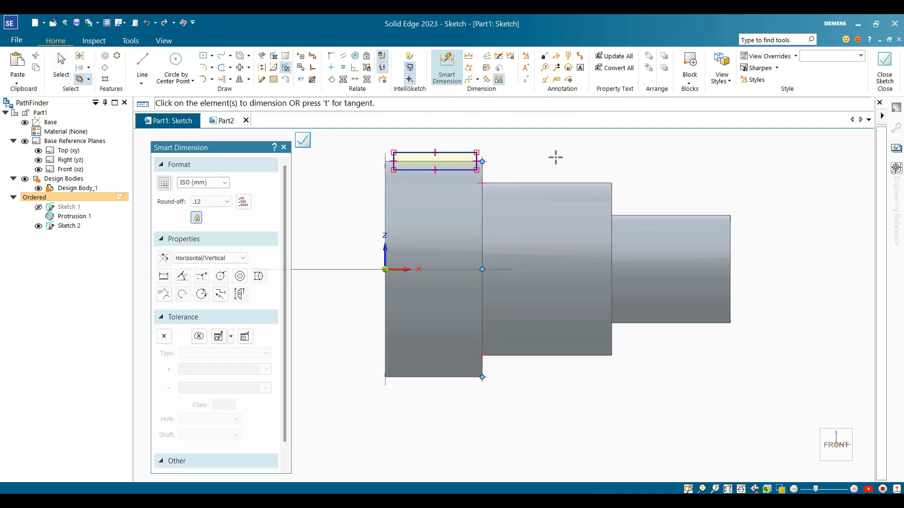
pyautogui.click(452, 170)
pyautogui.click(415, 269)
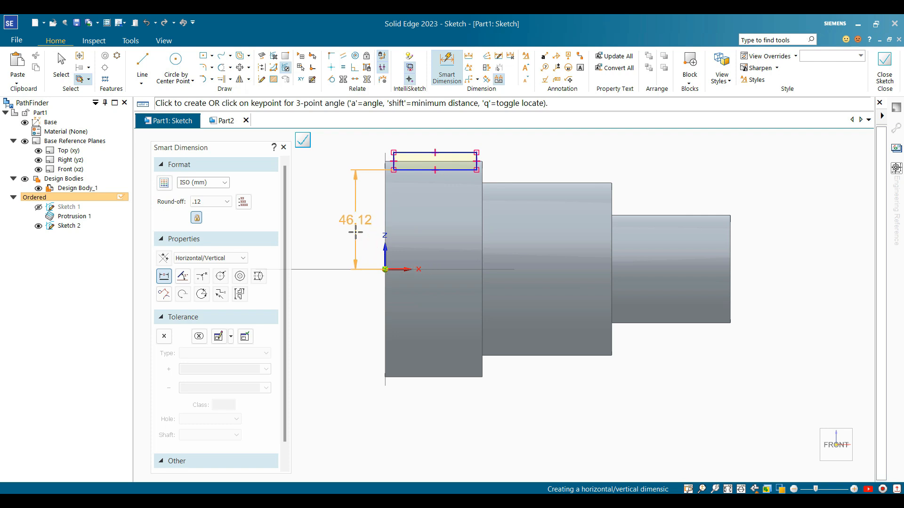
pyautogui.click(356, 231)
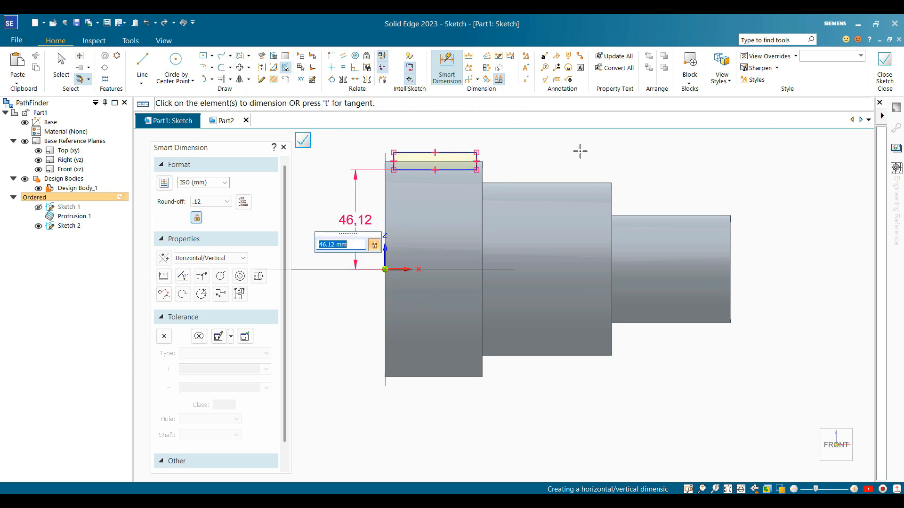
pyautogui.write('42.5')
pyautogui.press('Return')
pyautogui.press('Escape')
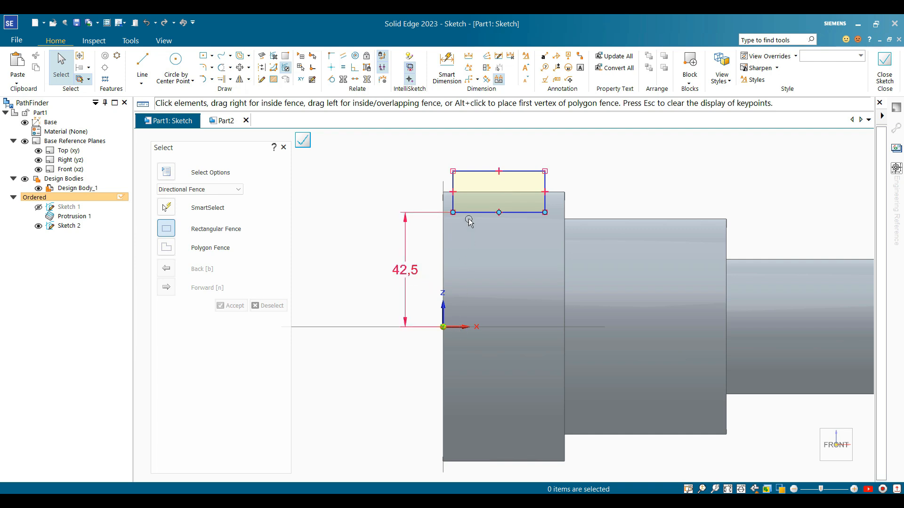
# Step: Dimension the rectangle's left side from the shaft's large end face and set the distance to 3 mm
pyautogui.scroll(-1, 596, 212)
pyautogui.scroll(1, 572, 234)
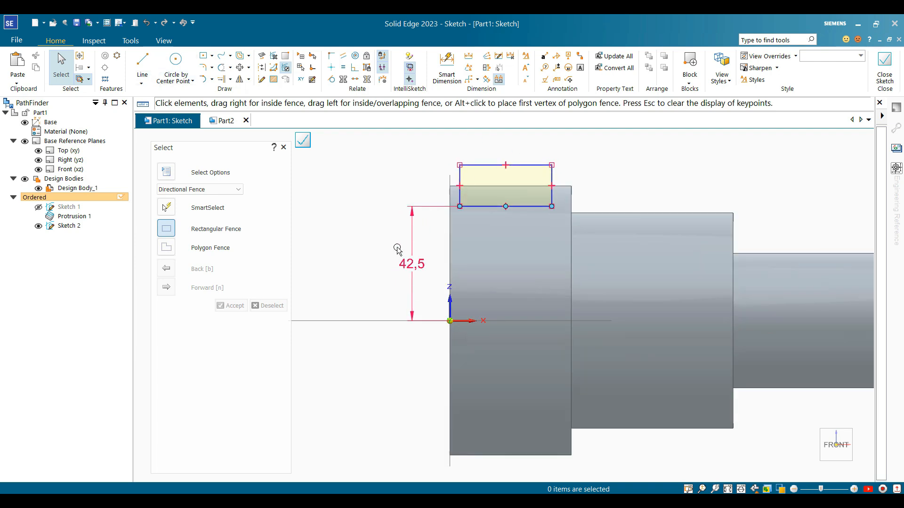
pyautogui.click(446, 65)
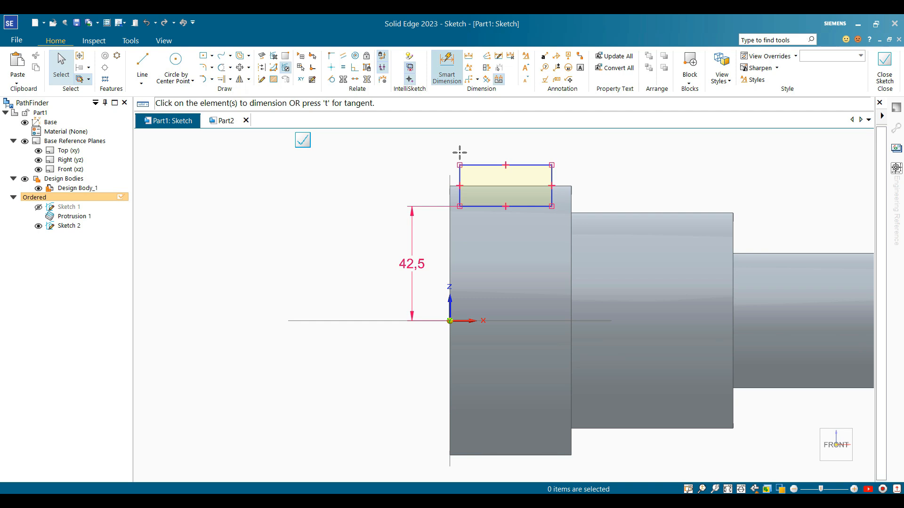
pyautogui.click(459, 197)
pyautogui.click(422, 163)
pyautogui.write('3')
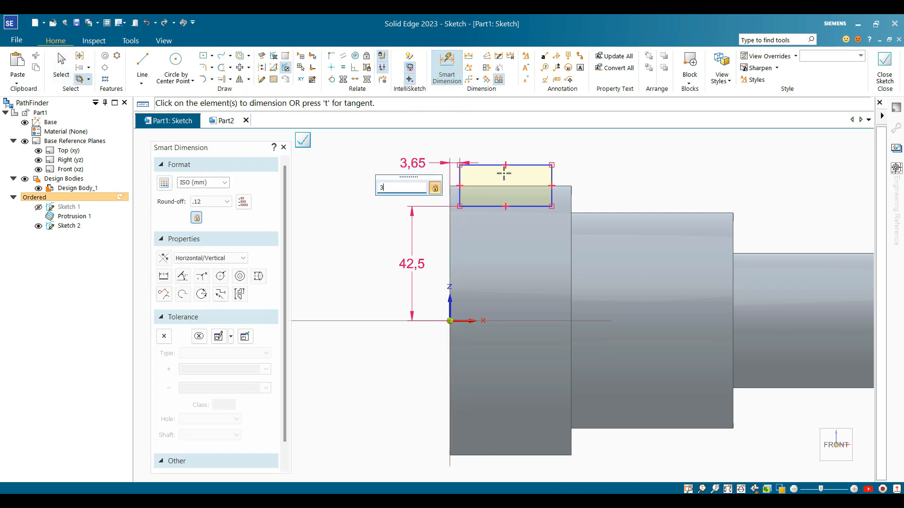
pyautogui.press('Return')
# Step: Set the rectangle's right side 3 mm from the shoulder of the largest step and finish the sketch
pyautogui.click(552, 199)
pyautogui.click(571, 191)
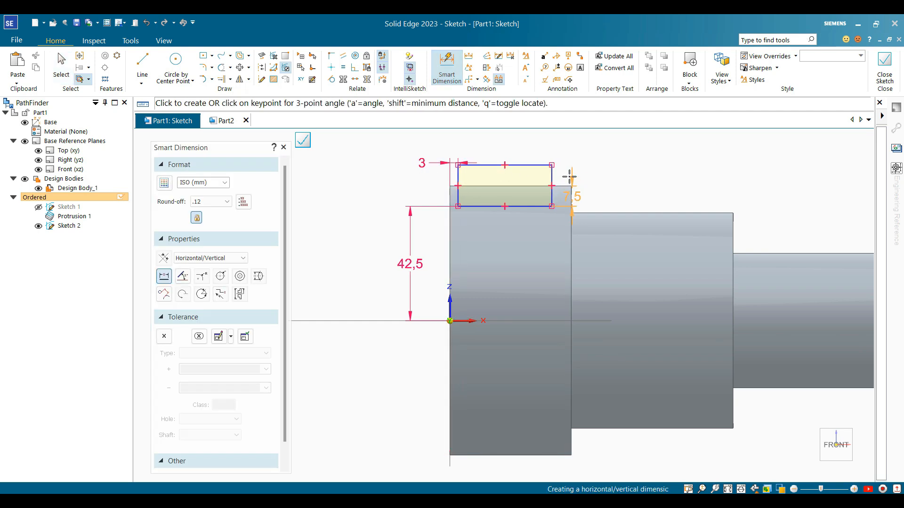
pyautogui.click(567, 174)
pyautogui.write('3')
pyautogui.press('Return')
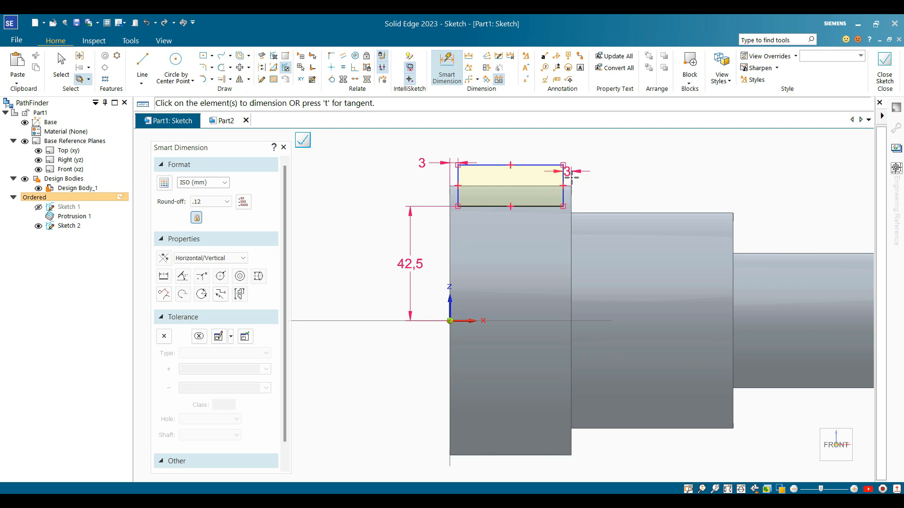
pyautogui.press('Escape')
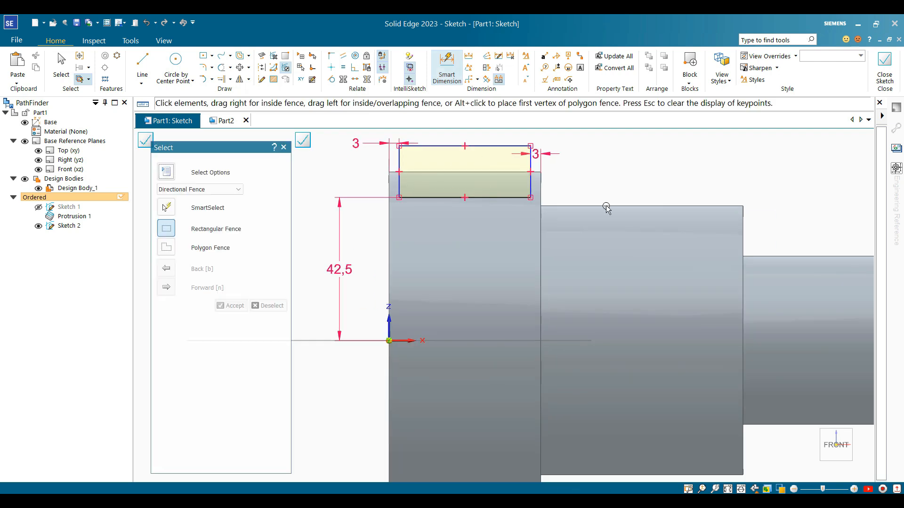
pyautogui.scroll(-4, 612, 209)
pyautogui.scroll(2, 589, 213)
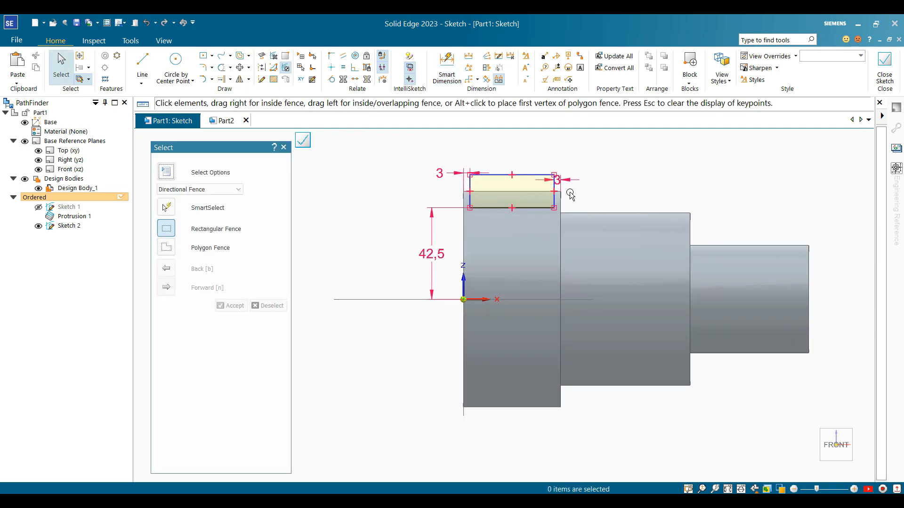
pyautogui.click(884, 70)
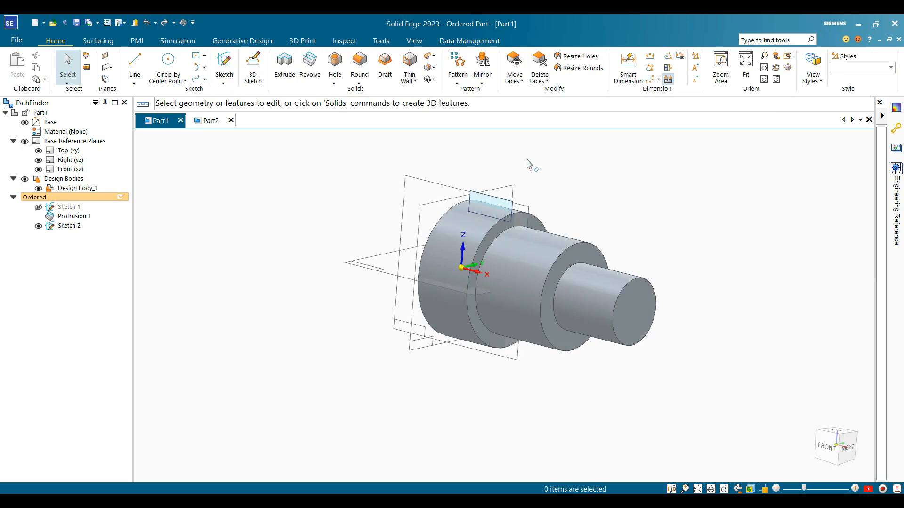
# Step: Revolve the rectangle chain from the existing sketch about the X axis of the shaft
pyautogui.click(311, 68)
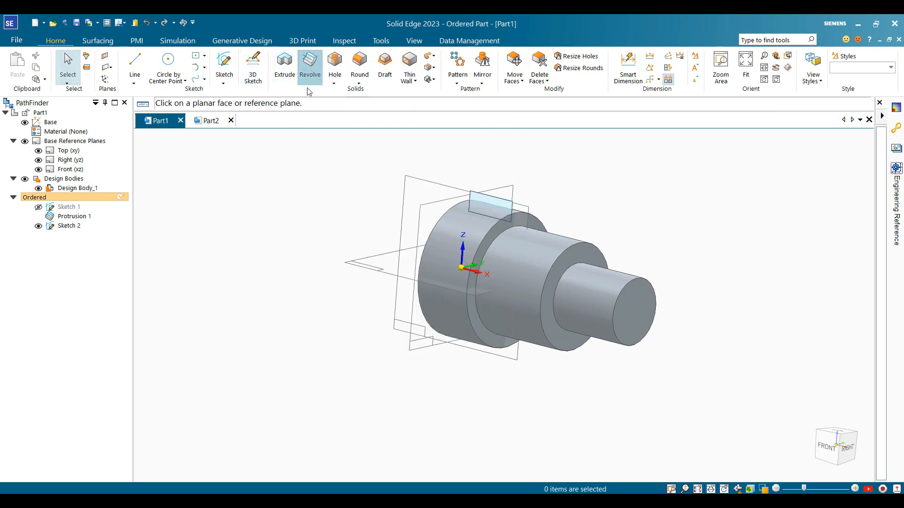
pyautogui.click(219, 231)
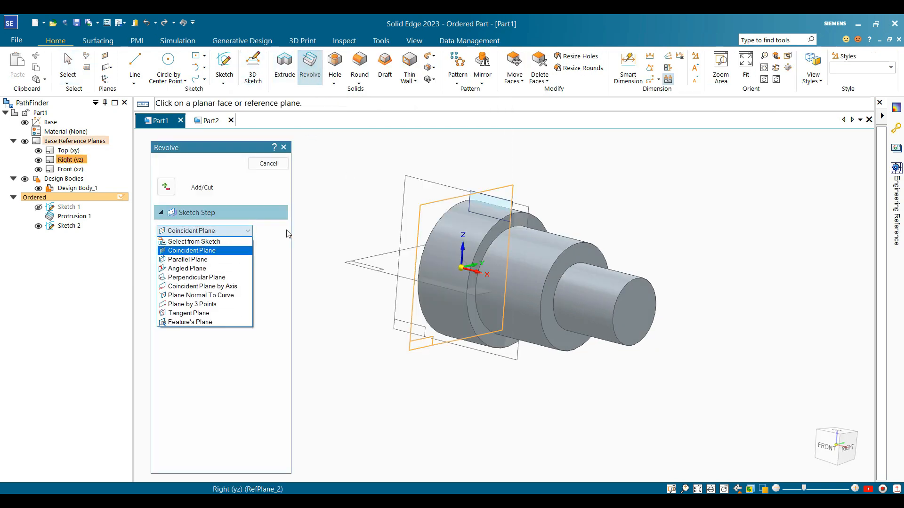
pyautogui.click(179, 243)
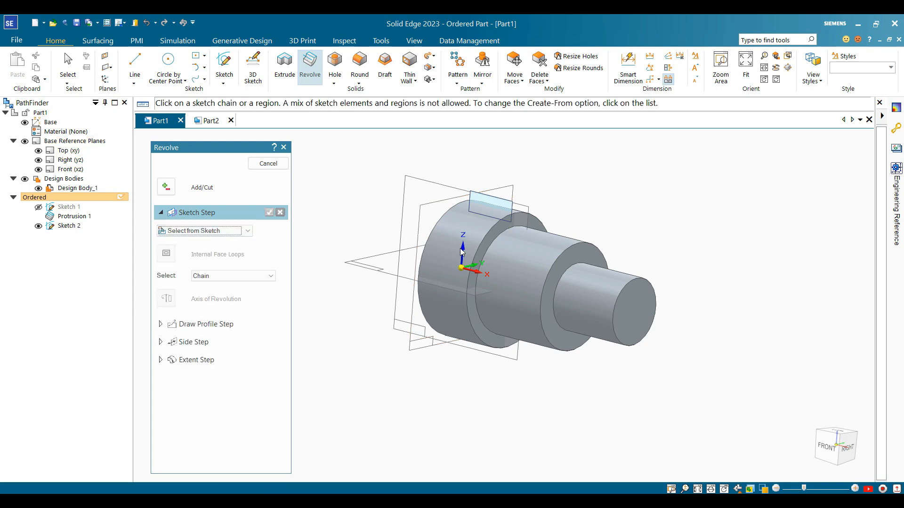
pyautogui.click(500, 202)
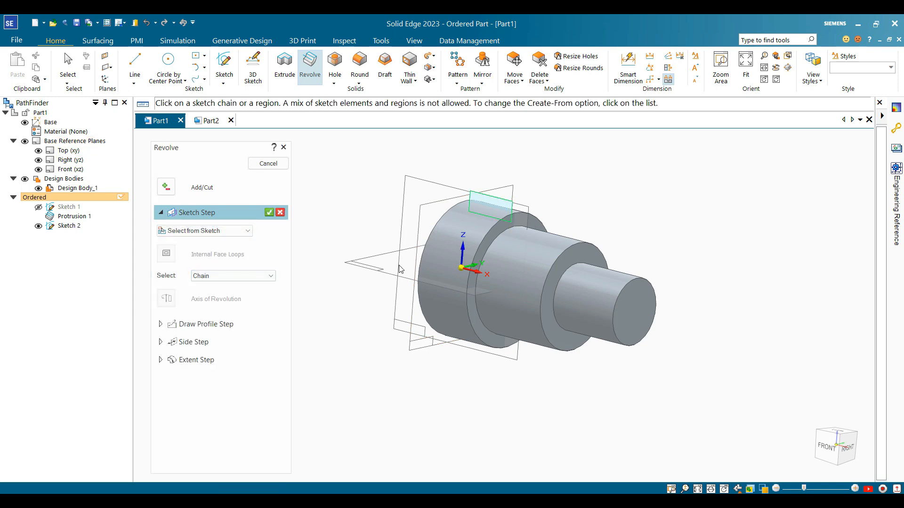
pyautogui.click(269, 212)
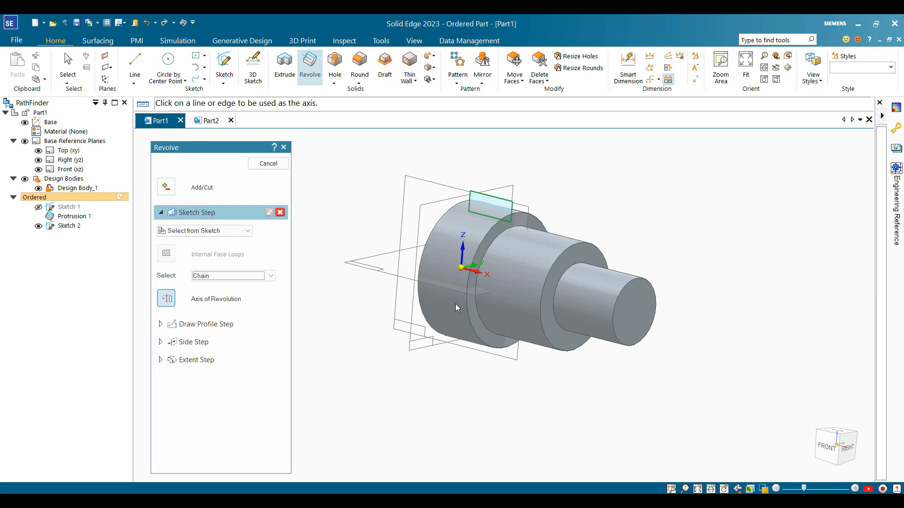
pyautogui.click(474, 276)
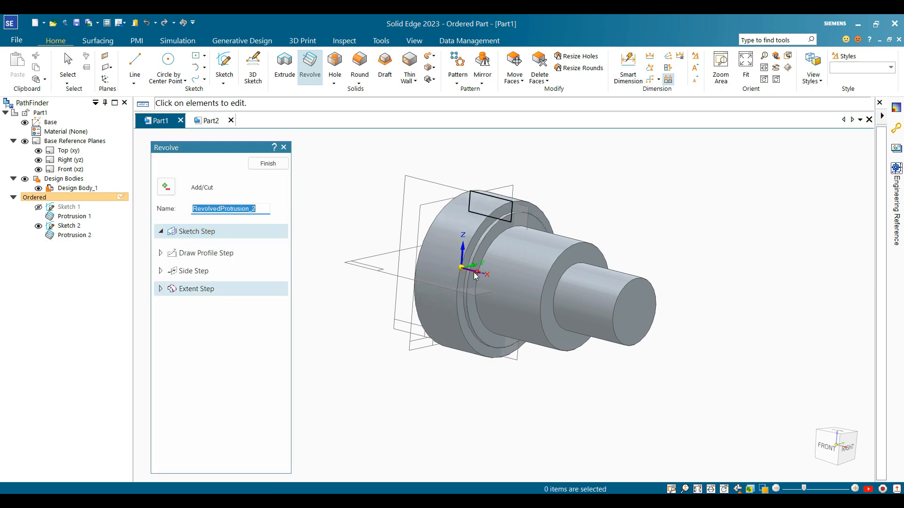
# Step: Change the revolve operation to Cut with a full 360° extent and finish the ring groove in the largest step
pyautogui.moveTo(507, 276); pyautogui.dragTo(490, 286, button='middle')
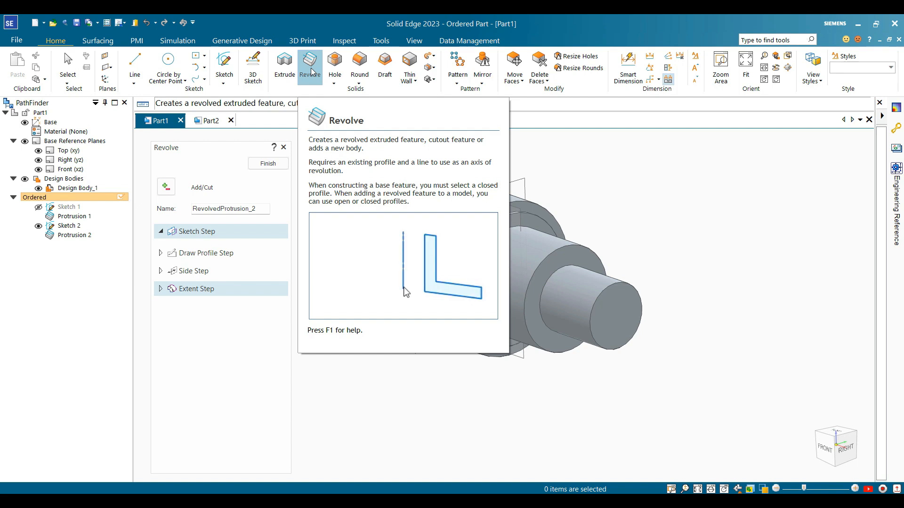
pyautogui.click(166, 186)
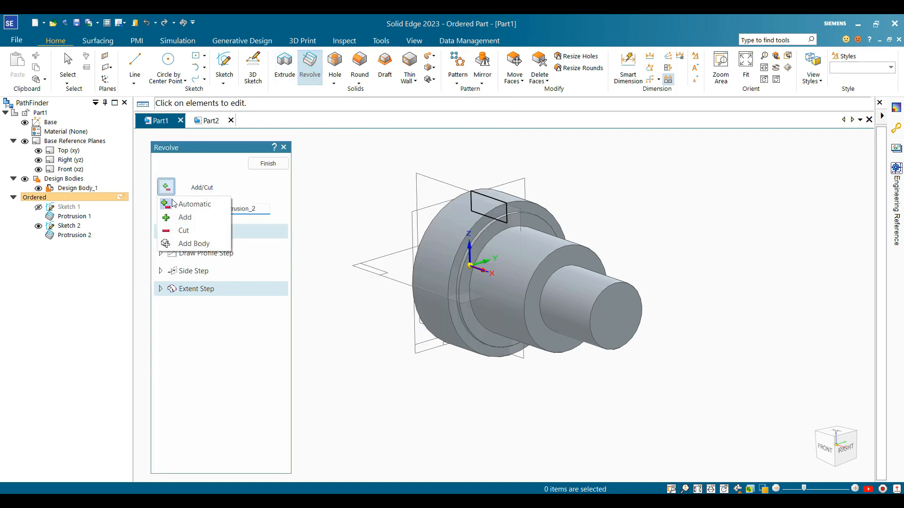
pyautogui.click(184, 231)
pyautogui.scroll(2, 523, 240)
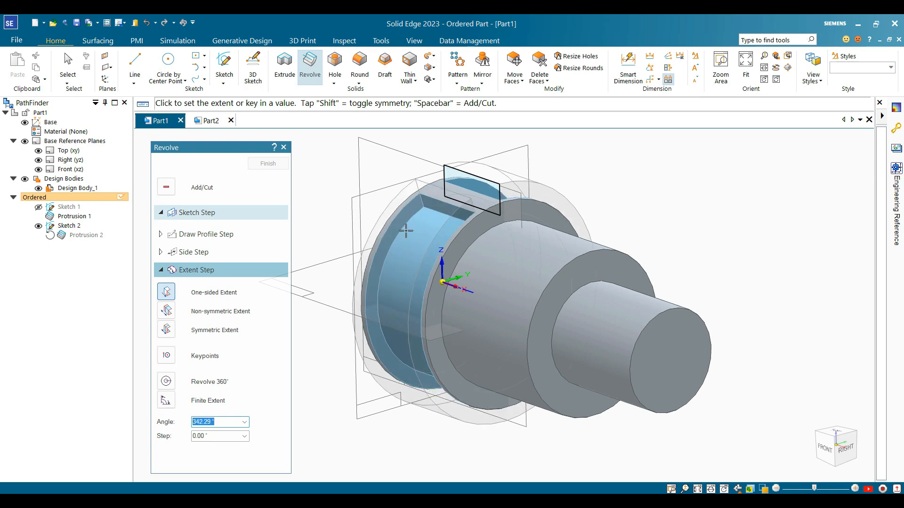
pyautogui.click(166, 381)
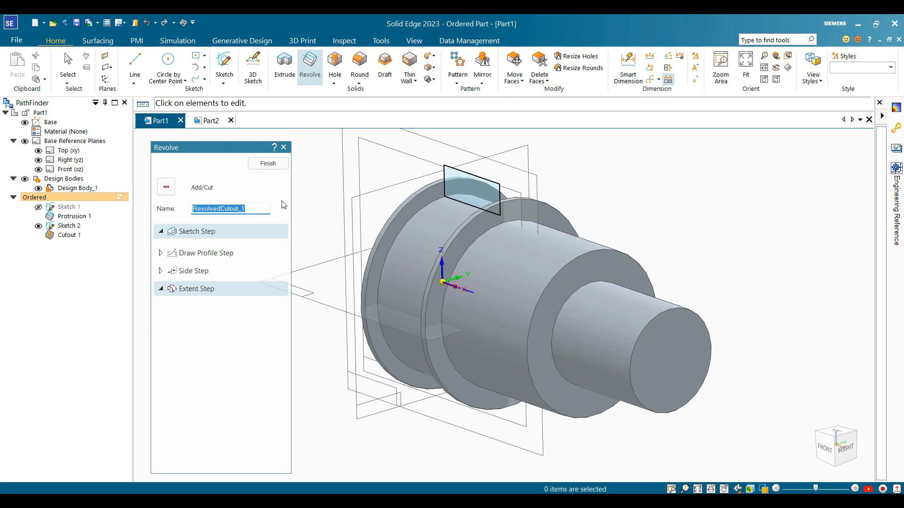
pyautogui.click(270, 167)
# Step: Inspect the groove from several angles, restore the isometric view and hide Sketch 2
pyautogui.moveTo(346, 183)
pyautogui.mouseDown(button='middle')
pyautogui.moveTo(393, 139)
pyautogui.moveTo(415, 190)
pyautogui.mouseUp(button='middle')
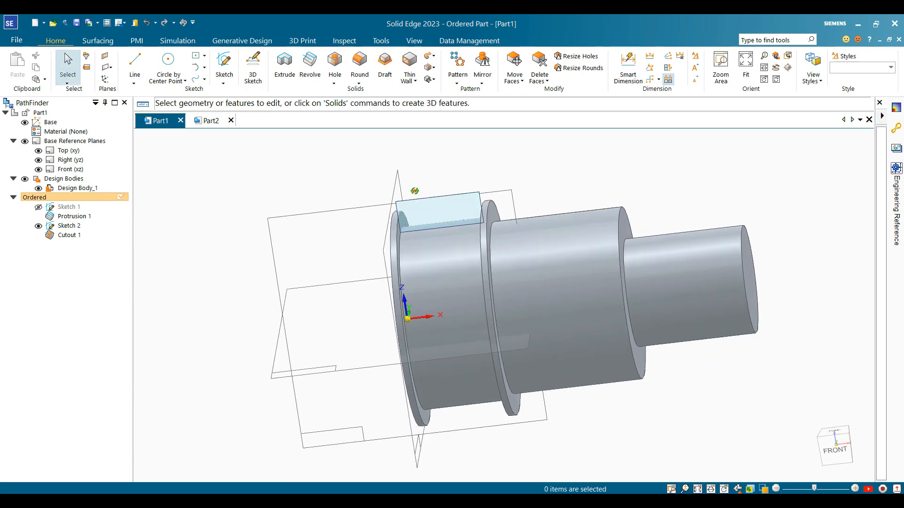
pyautogui.scroll(2, 403, 248)
pyautogui.moveTo(434, 244); pyautogui.dragTo(390, 244, button='middle')
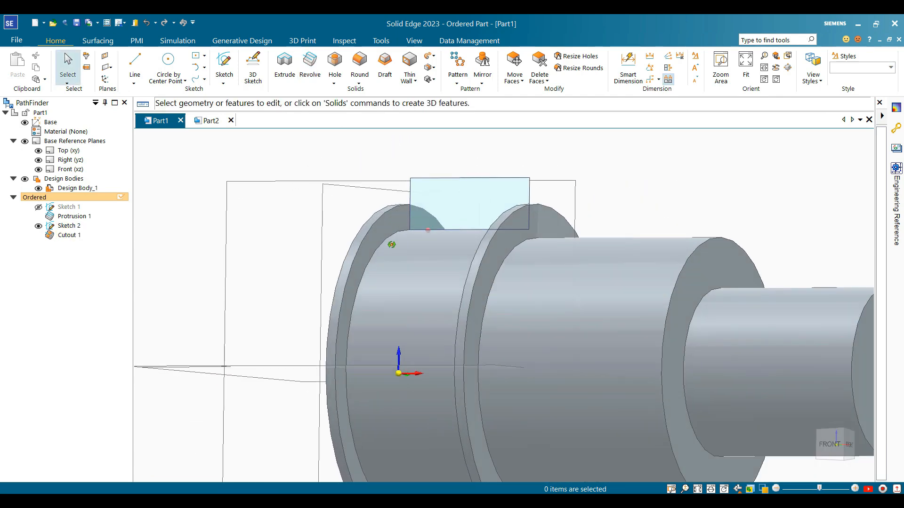
pyautogui.hotkey('ctrl', 'i')
pyautogui.click(38, 227)
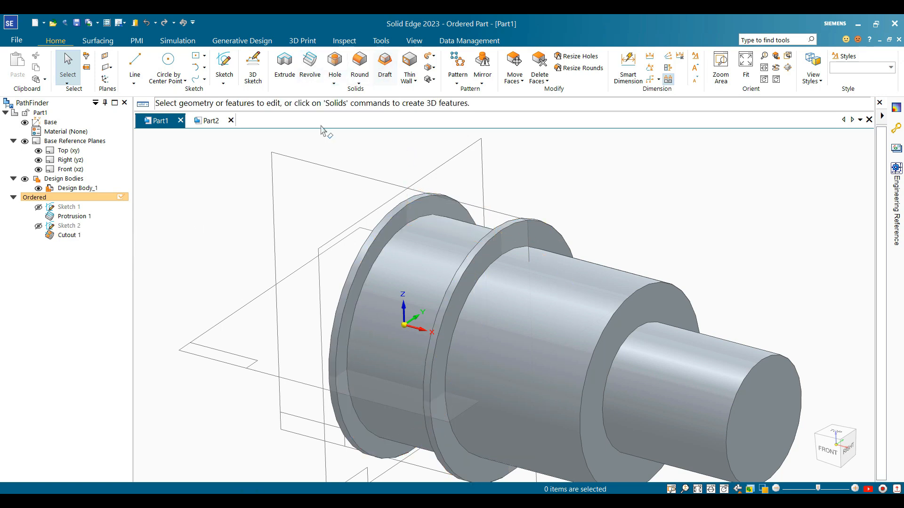
# Step: Measure the diameter of the cylindrical groove floor in the Part1 shaft and view the shaft from the front
pyautogui.click(344, 42)
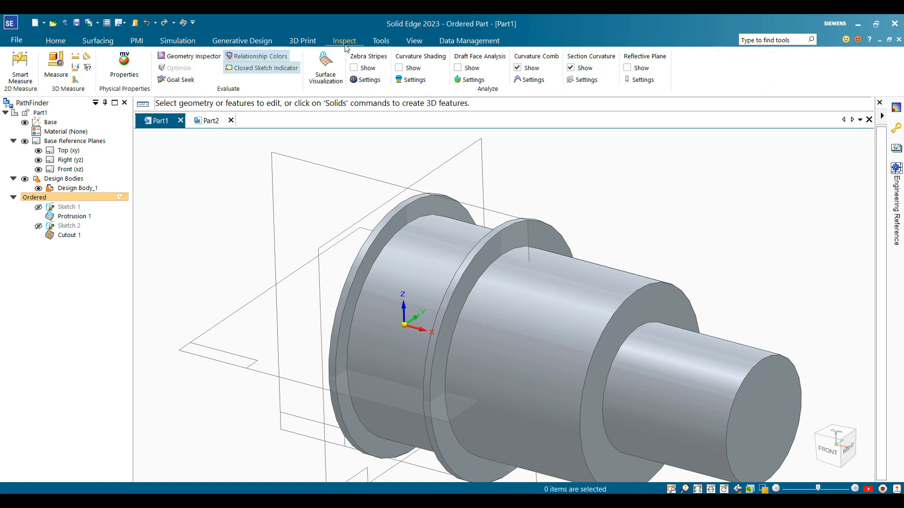
pyautogui.click(20, 66)
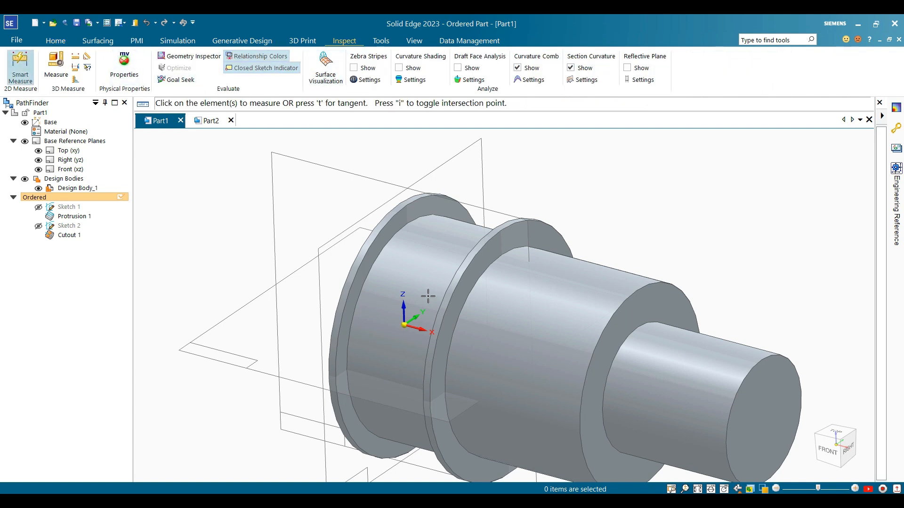
pyautogui.click(403, 250)
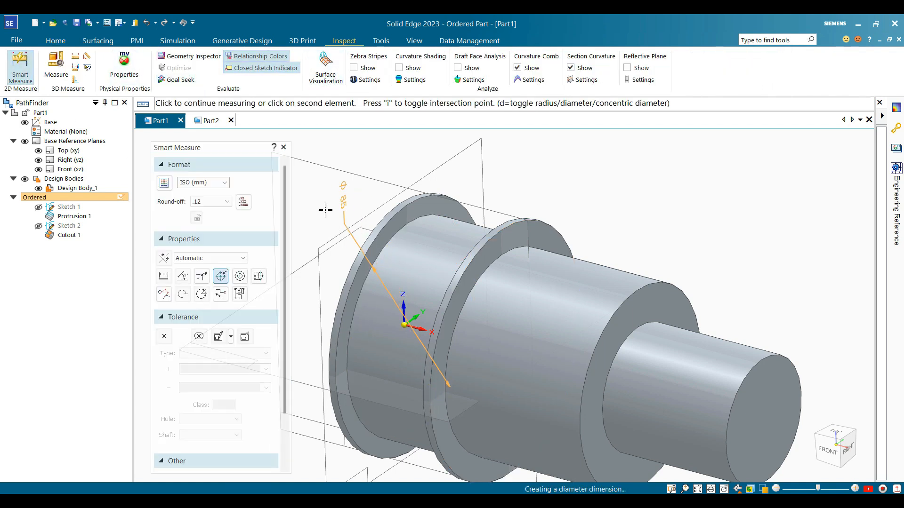
pyautogui.moveTo(518, 207); pyautogui.dragTo(579, 229, button='middle')
pyautogui.press('Escape')
pyautogui.scroll(-1, 523, 197)
pyautogui.scroll(-2, 586, 235)
pyautogui.scroll(1, 663, 289)
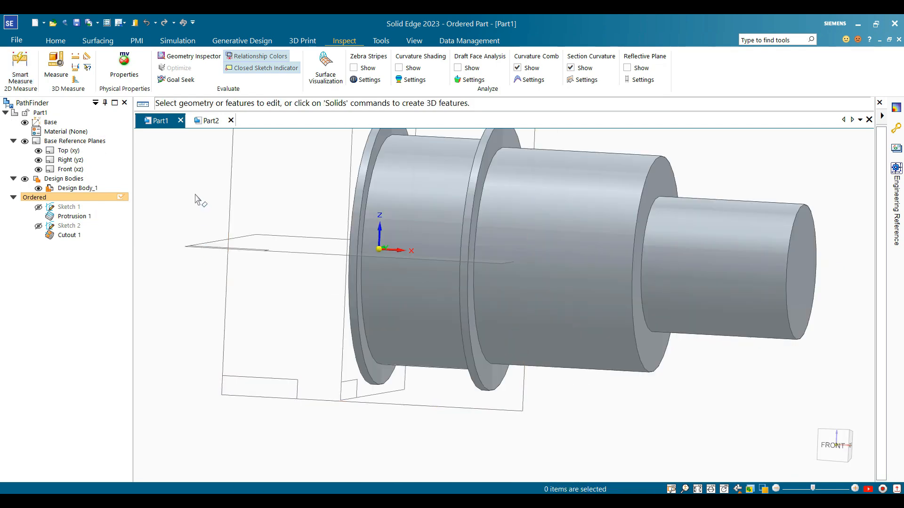
pyautogui.scroll(-2, 248, 255)
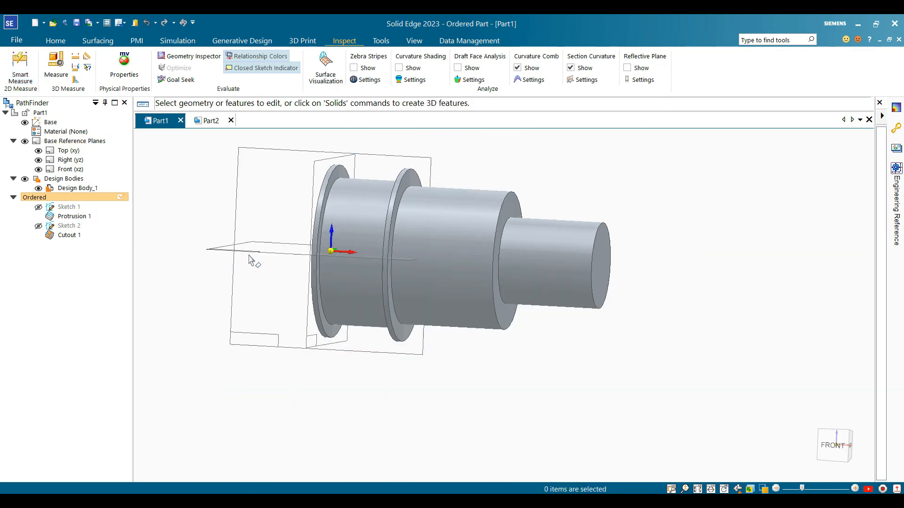
# Step: Switch to Part2 and start a Revolve feature with a new profile sketch on the Front (xz) plane
pyautogui.click(207, 121)
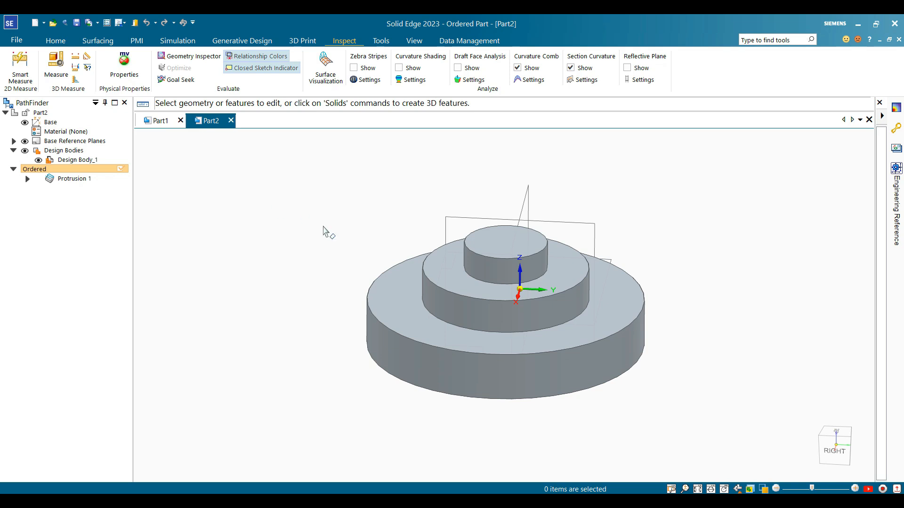
pyautogui.scroll(-1, 382, 262)
pyautogui.moveTo(383, 261)
pyautogui.mouseDown(button='middle')
pyautogui.moveTo(381, 204)
pyautogui.moveTo(383, 263)
pyautogui.mouseUp(button='middle')
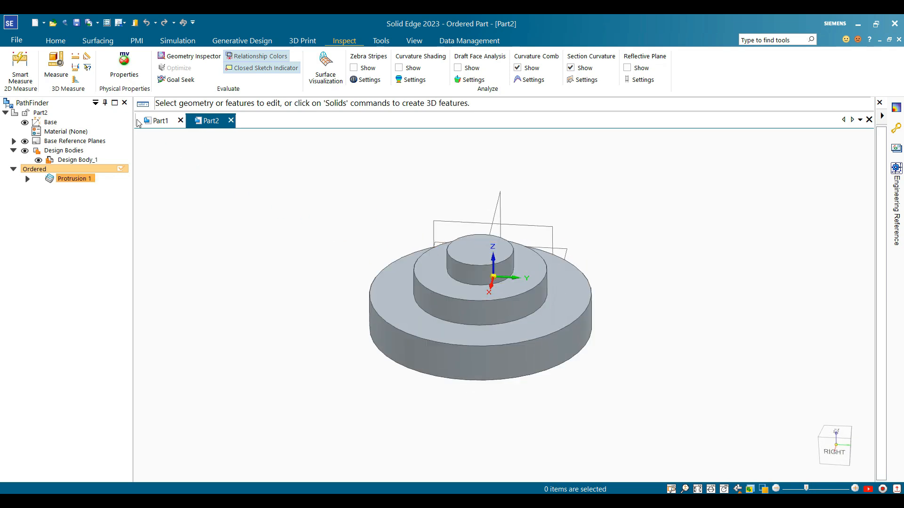
pyautogui.click(53, 41)
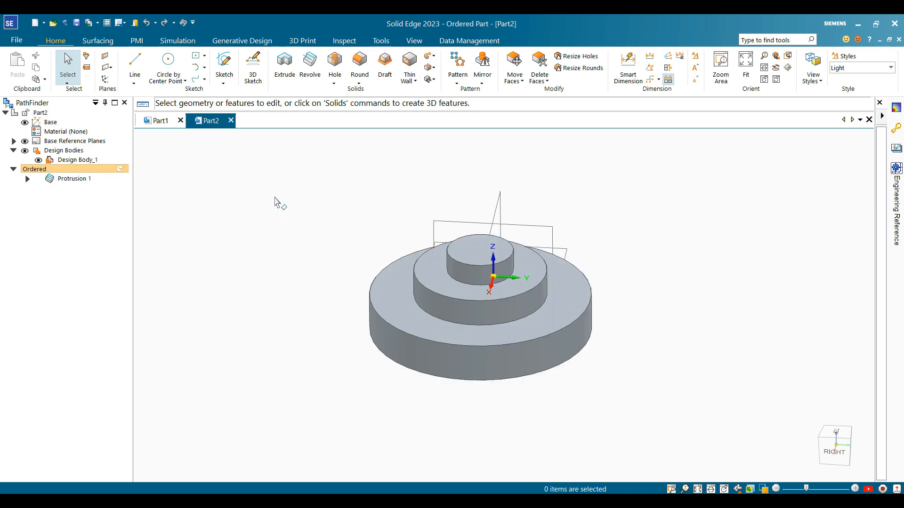
pyautogui.click(310, 81)
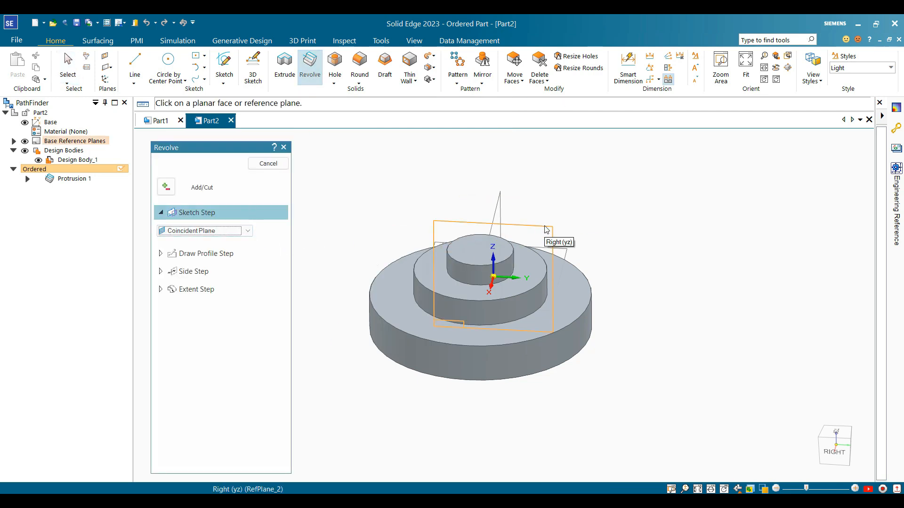
pyautogui.click(495, 215)
pyautogui.press('l')
pyautogui.scroll(-3, 440, 277)
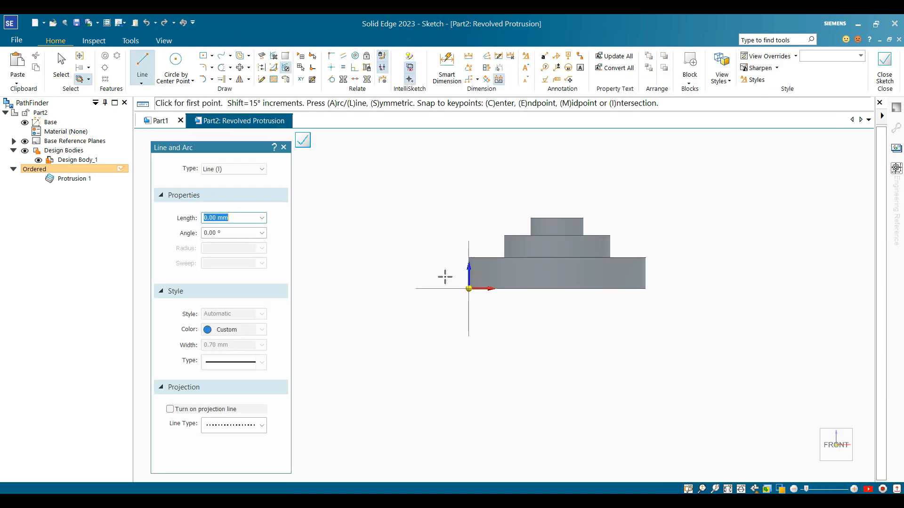
pyautogui.scroll(6, 525, 254)
pyautogui.scroll(-5, 770, 299)
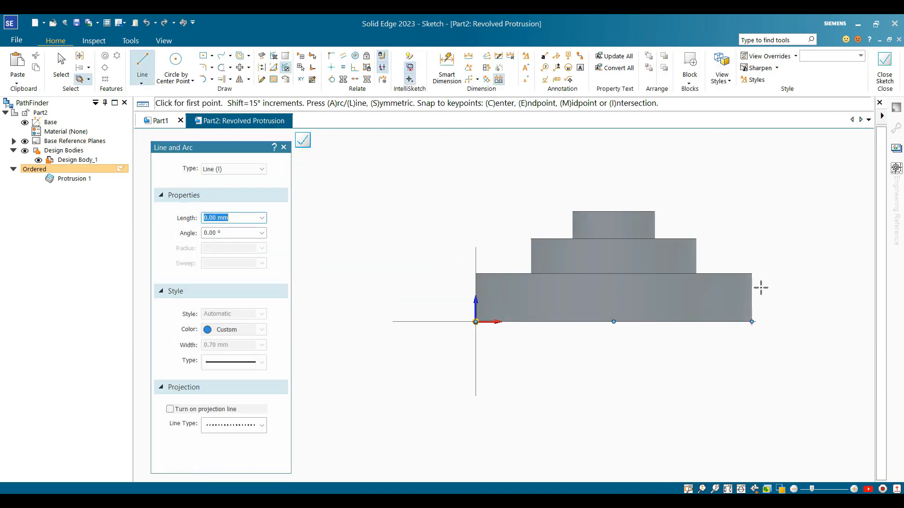
pyautogui.scroll(1, 786, 278)
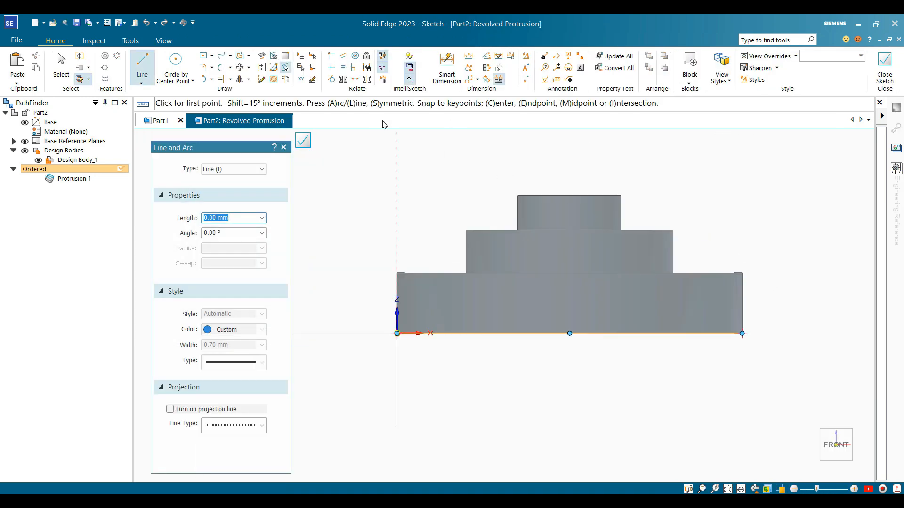
# Step: Draw a two-point rectangle about 16 mm by 24 mm overlapping the right side edge of the largest step
pyautogui.click(202, 59)
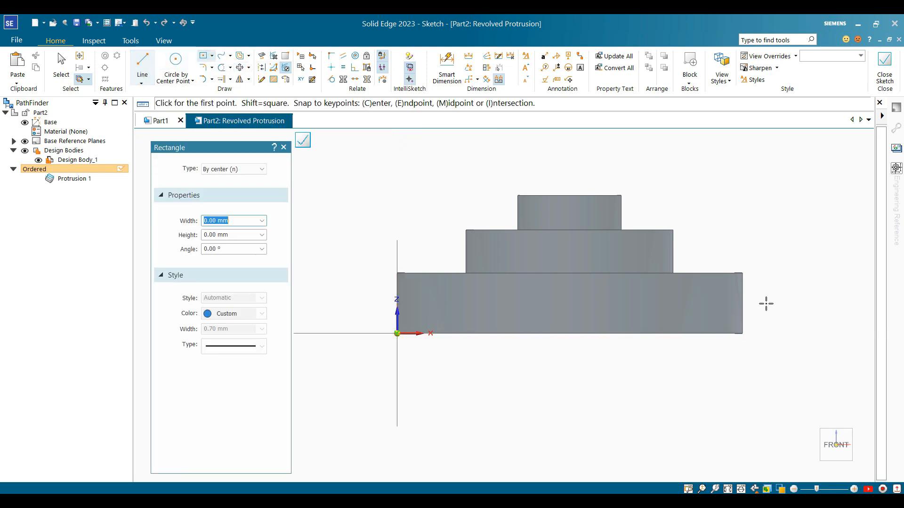
pyautogui.scroll(1, 764, 303)
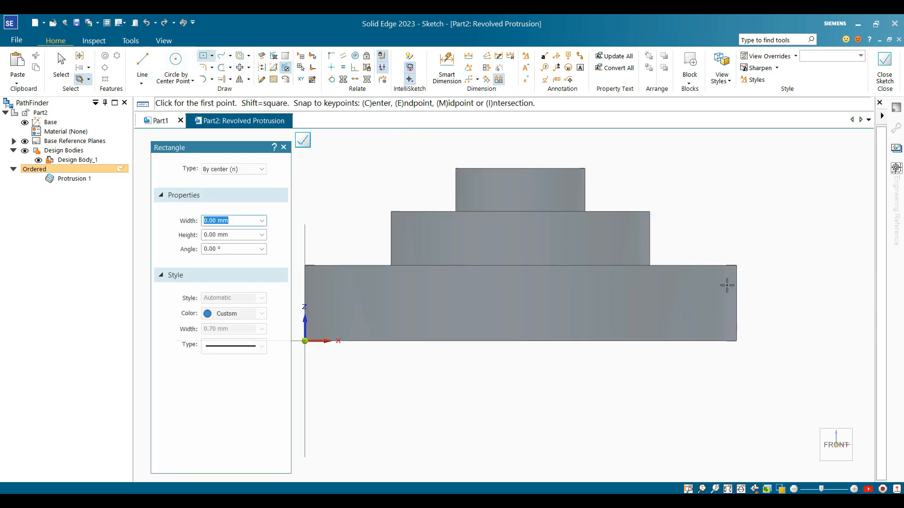
pyautogui.click(212, 56)
pyautogui.click(267, 84)
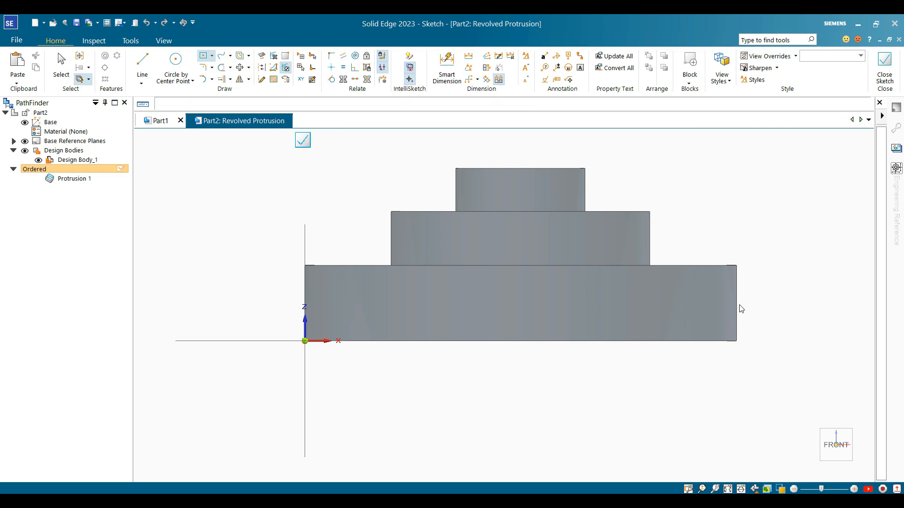
pyautogui.click(729, 280)
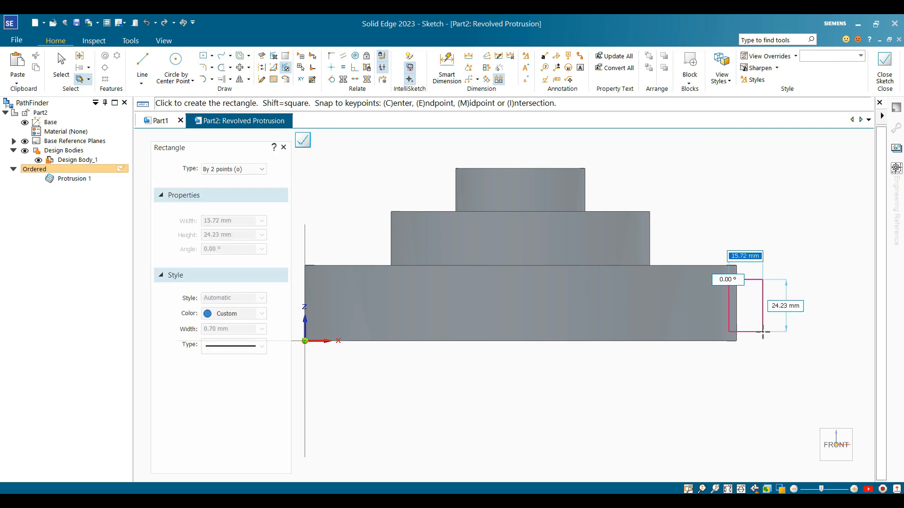
pyautogui.click(763, 332)
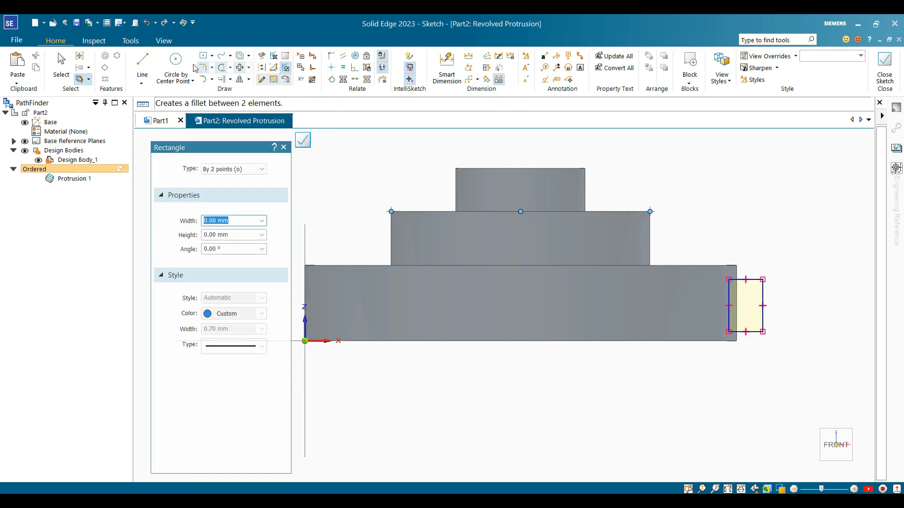
# Step: Draw a circle by center point on the midpoint of the middle step's right side edge
pyautogui.click(176, 65)
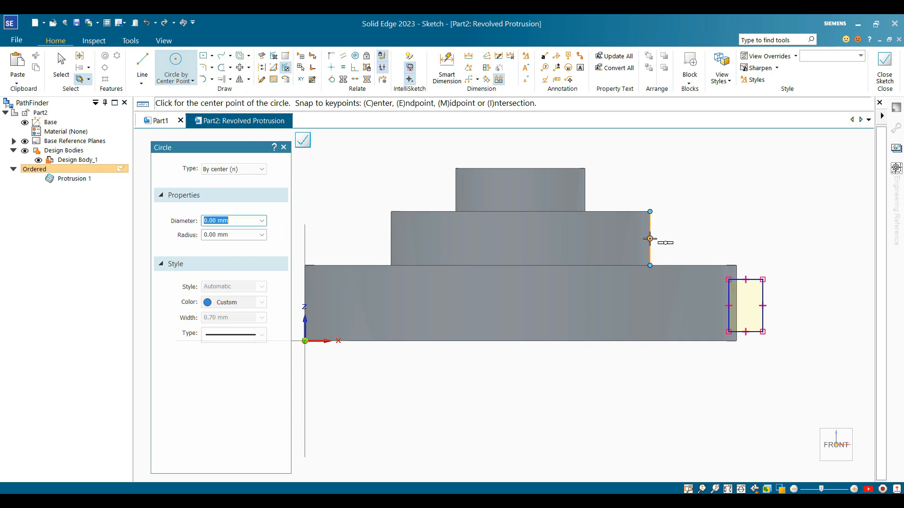
pyautogui.click(650, 238)
pyautogui.click(662, 225)
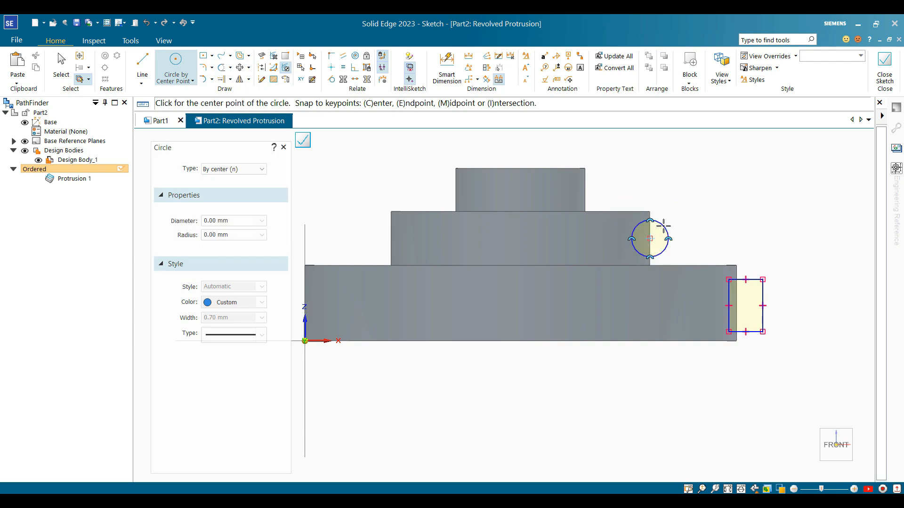
# Step: Draw a closed triangle of lines across the upper right corner of the smallest step
pyautogui.click(143, 62)
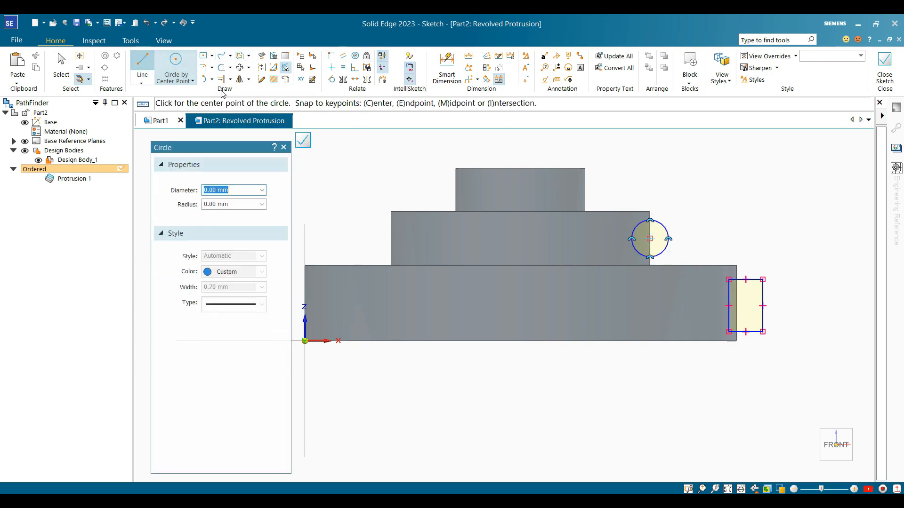
pyautogui.scroll(1, 575, 177)
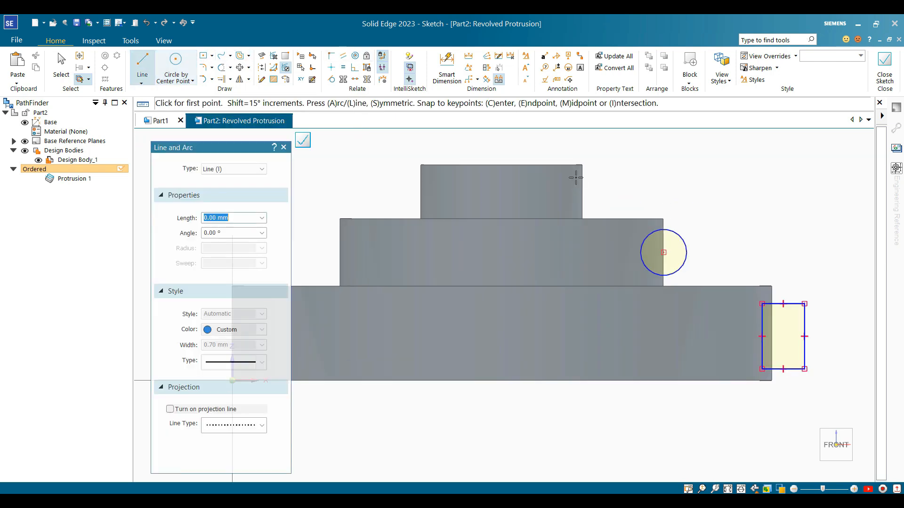
pyautogui.click(554, 165)
pyautogui.click(583, 184)
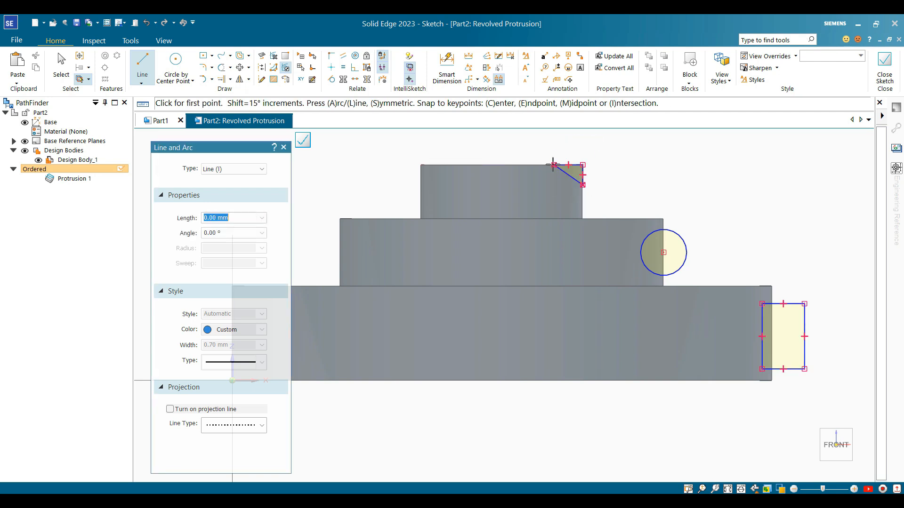
pyautogui.press('Escape')
pyautogui.scroll(-3, 655, 188)
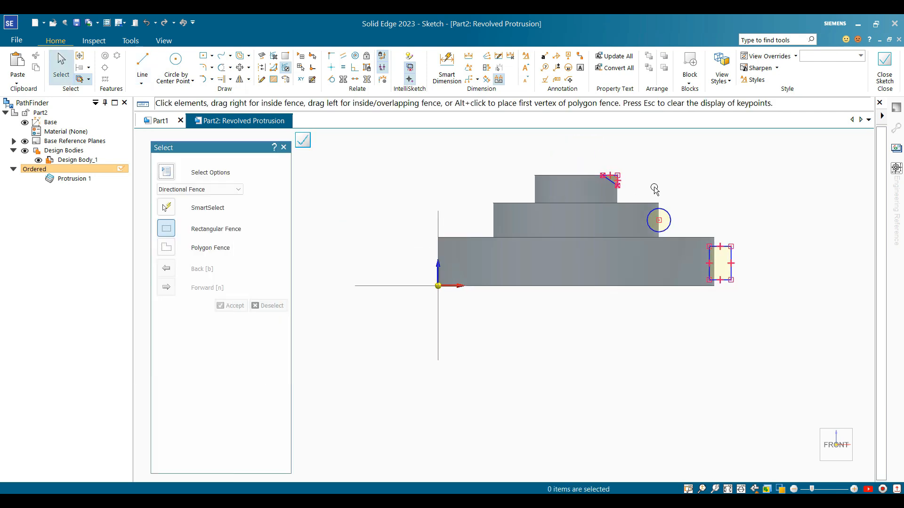
# Step: Dimension the height of the rectangle on the largest step and set it to 25 mm
pyautogui.scroll(4, 655, 192)
pyautogui.scroll(-3, 656, 197)
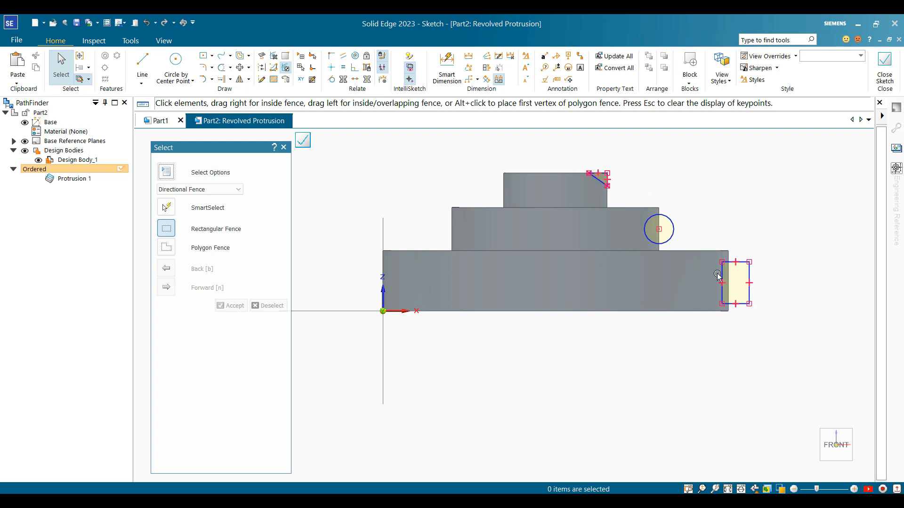
pyautogui.scroll(3, 717, 277)
pyautogui.click(446, 68)
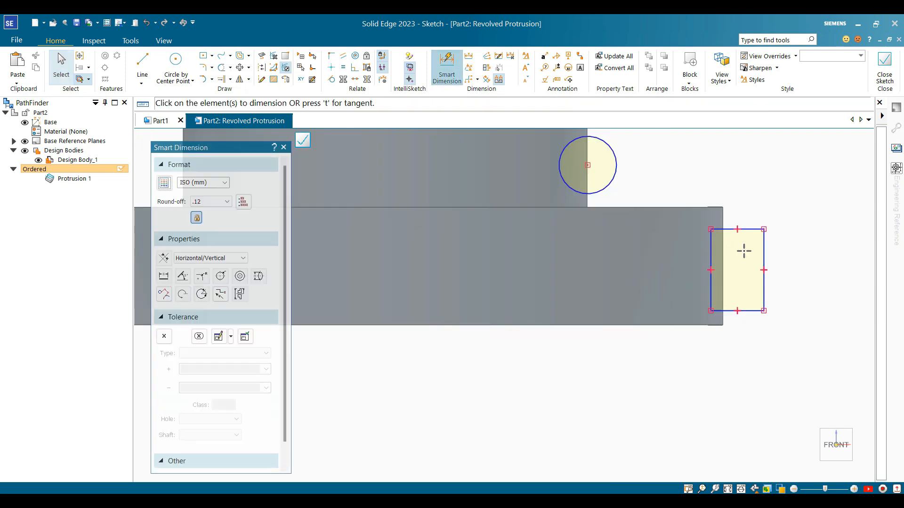
pyautogui.click(710, 257)
pyautogui.click(802, 262)
pyautogui.write('25')
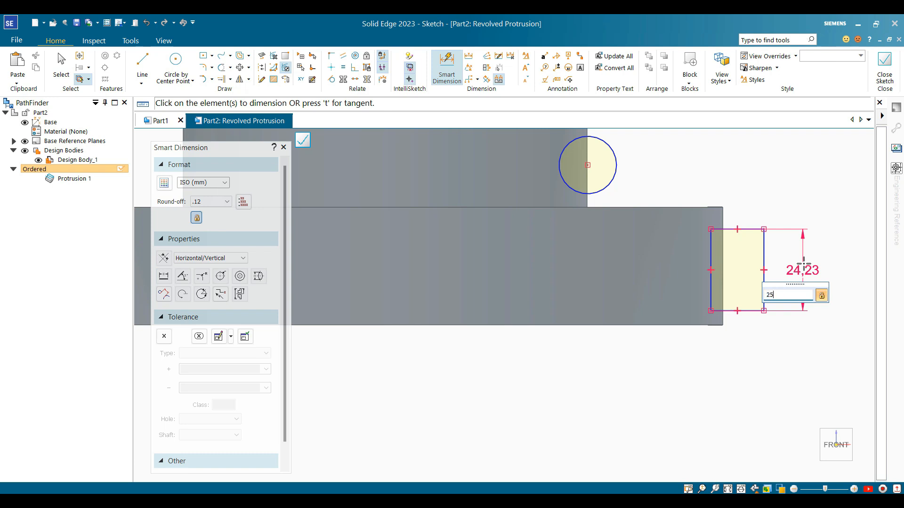
pyautogui.press('Return')
# Step: Dimension the rectangle's inner vertical side from the midpoint of the smallest step's top edge and set the distance to 95 mm
pyautogui.click(710, 249)
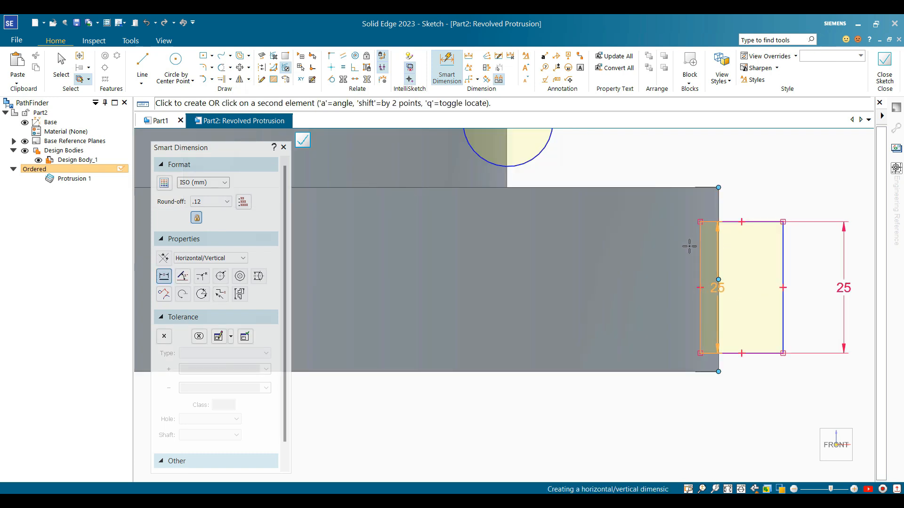
pyautogui.scroll(-2, 611, 232)
pyautogui.scroll(-2, 462, 226)
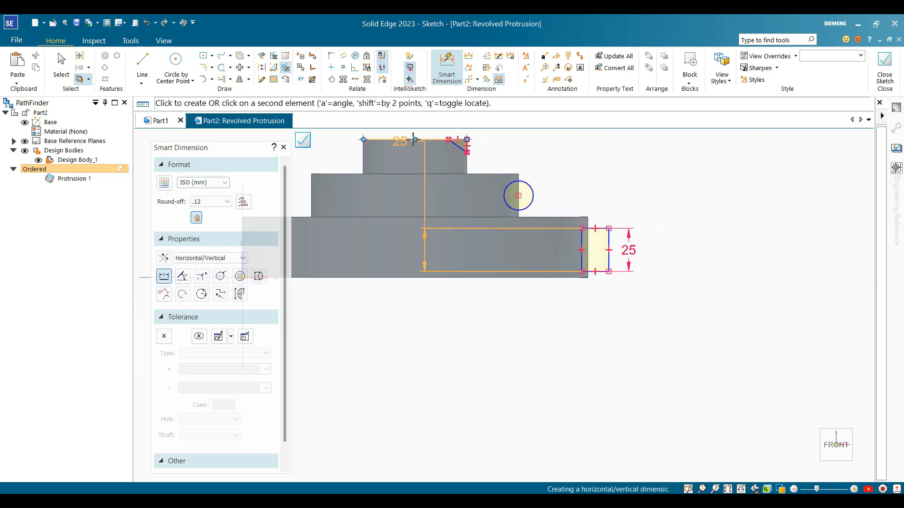
pyautogui.click(523, 322)
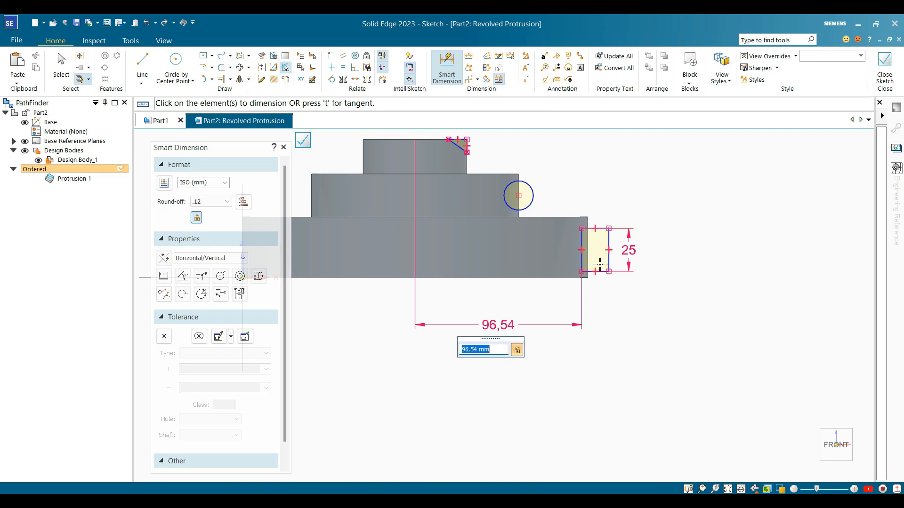
pyautogui.scroll(2, 594, 255)
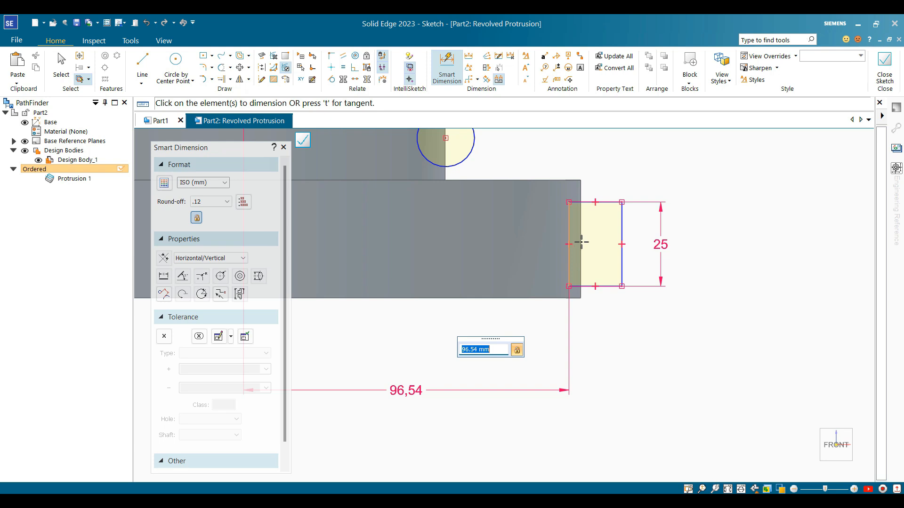
pyautogui.scroll(-3, 581, 242)
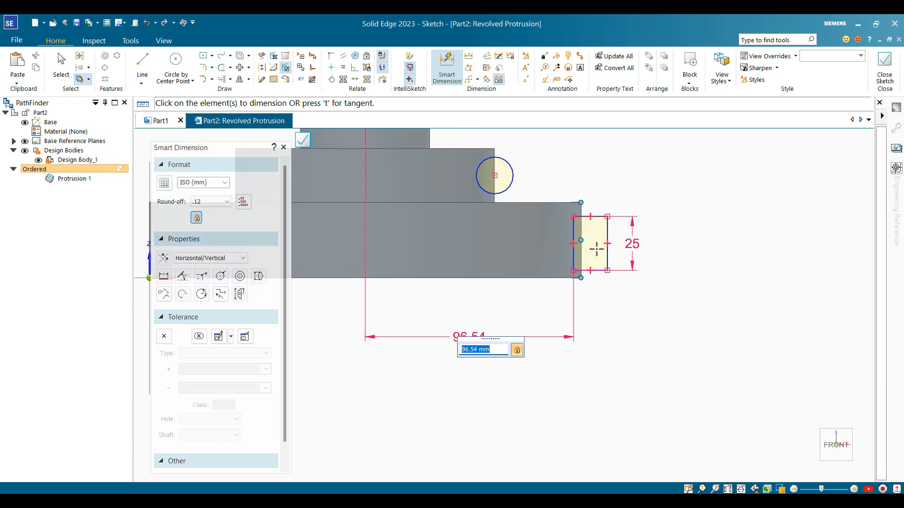
pyautogui.scroll(2, 596, 250)
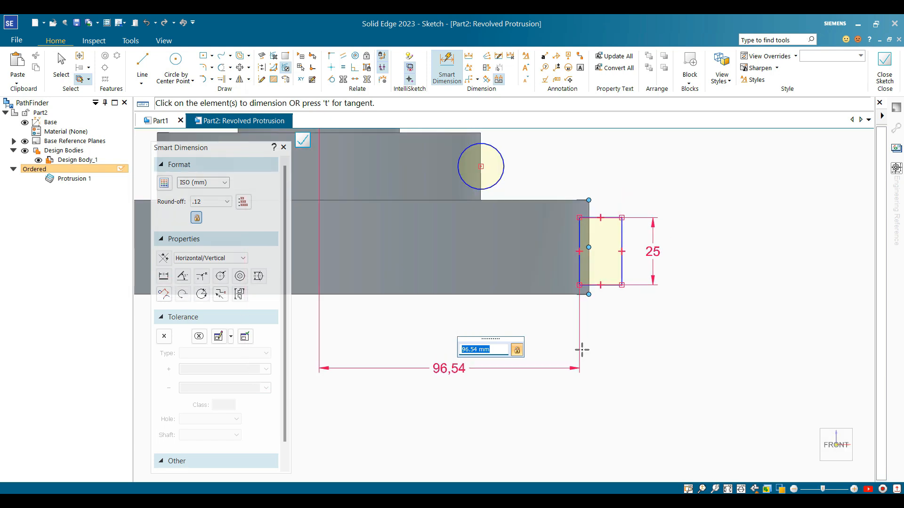
pyautogui.write('95')
pyautogui.press('Return')
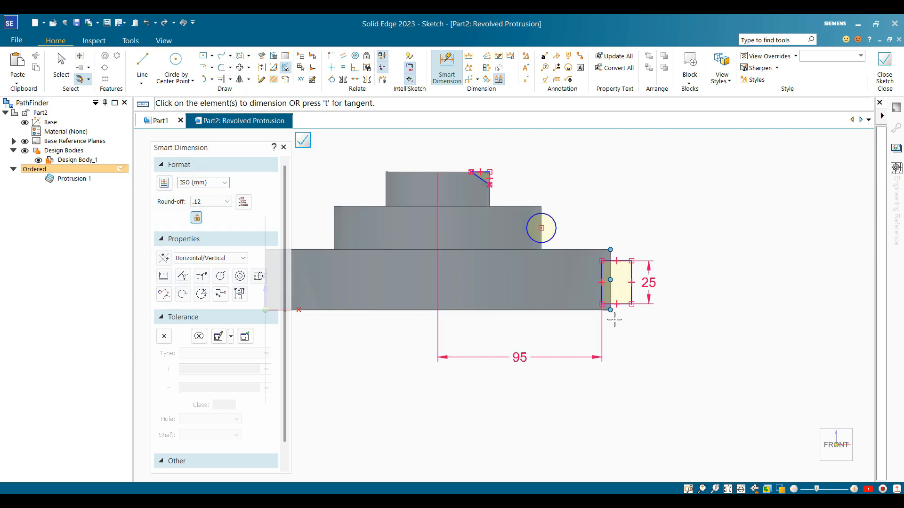
pyautogui.scroll(4, 612, 311)
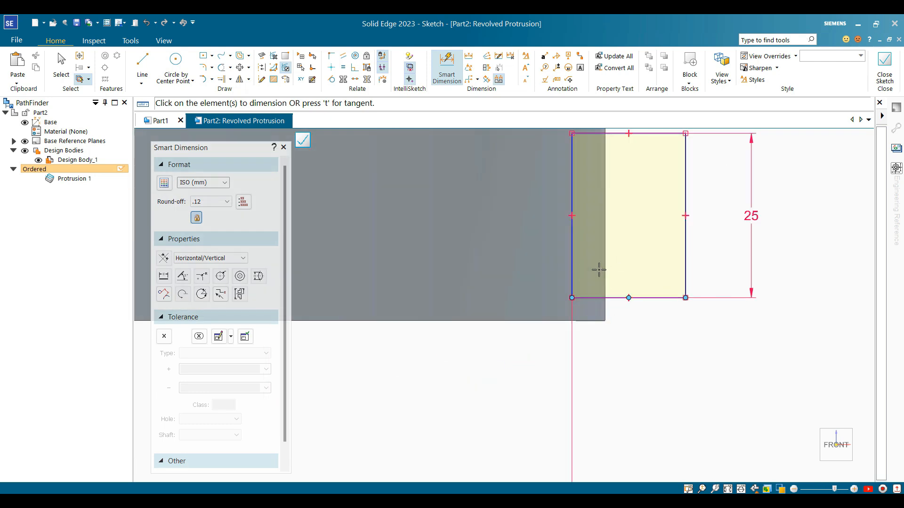
pyautogui.scroll(-5, 598, 270)
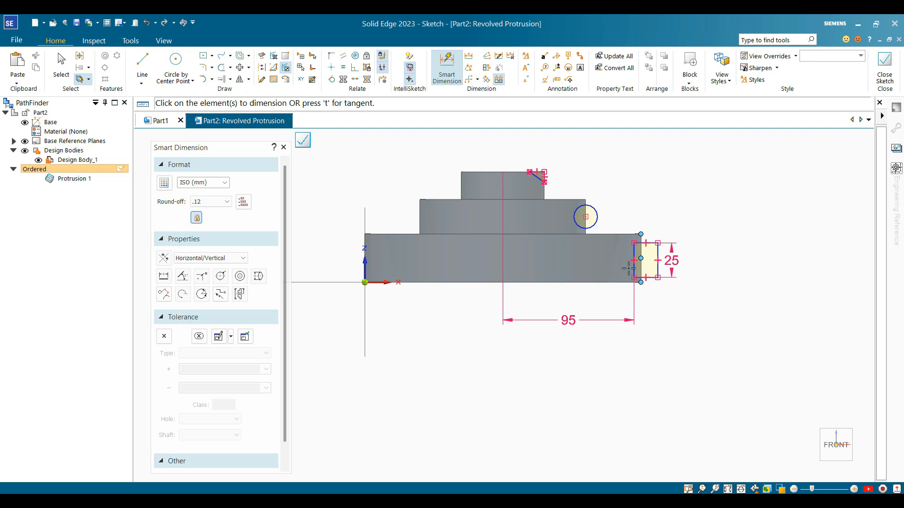
# Step: Dimension the circle on the middle step and set its diameter to 15 mm
pyautogui.scroll(4, 621, 289)
pyautogui.scroll(-2, 494, 371)
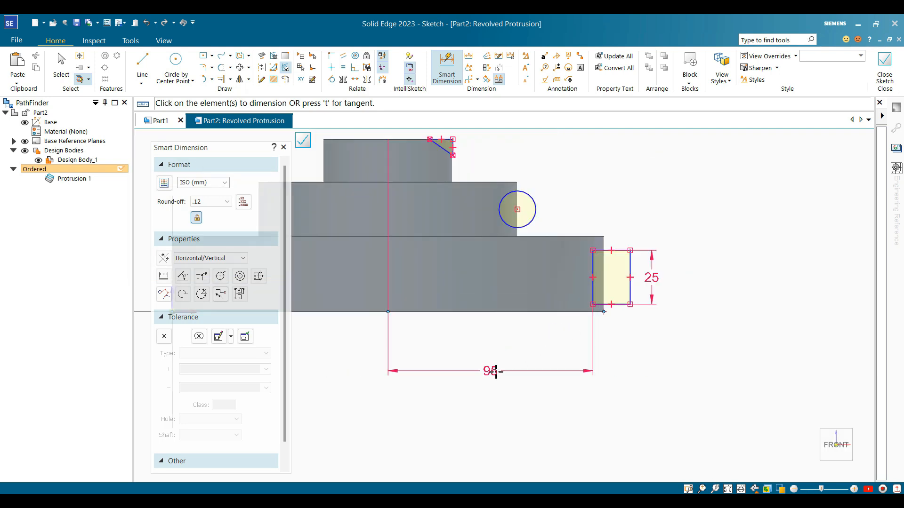
pyautogui.scroll(3, 577, 307)
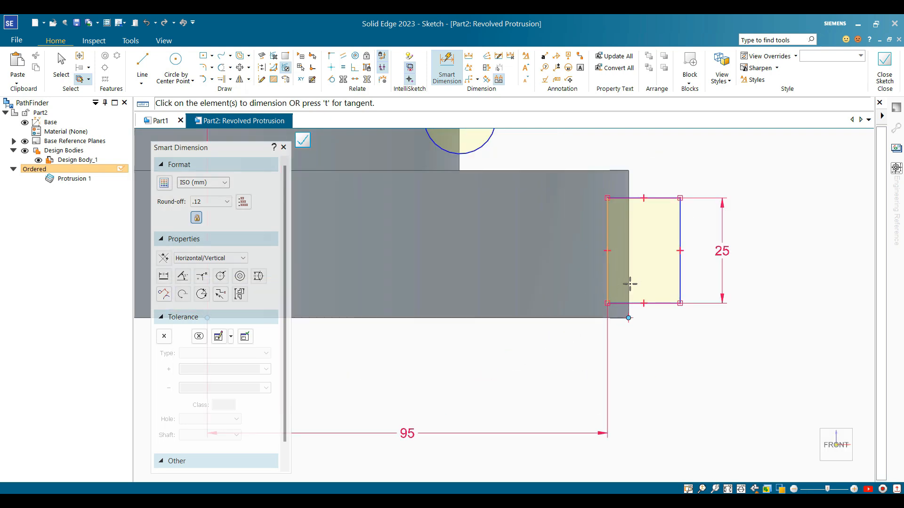
pyautogui.scroll(-3, 628, 286)
pyautogui.click(606, 206)
pyautogui.click(651, 185)
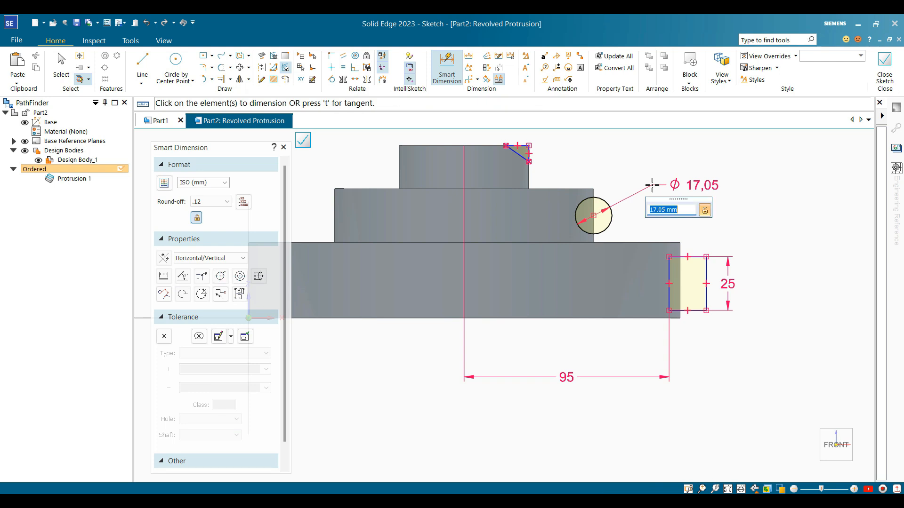
pyautogui.write('15')
pyautogui.press('Return')
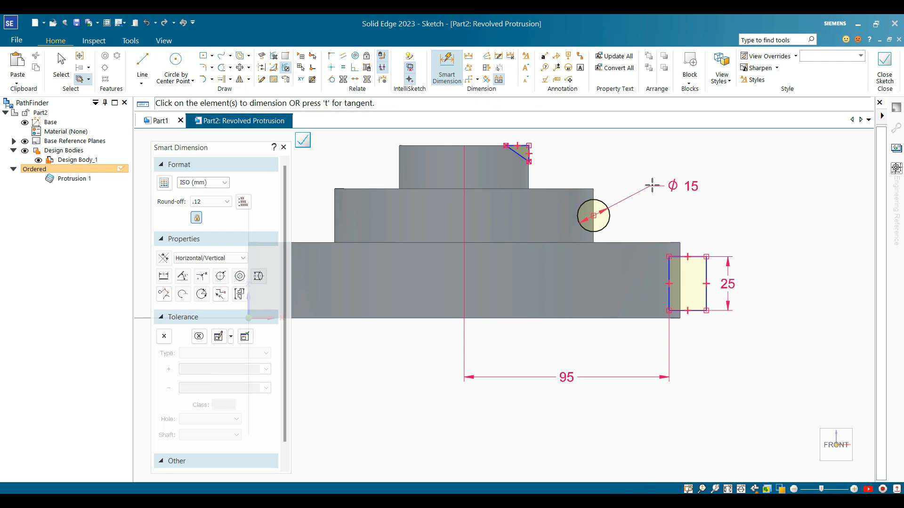
# Step: Dimension the triangle on the smallest step, setting its vertical side to 8 mm and its horizontal side to 11 mm
pyautogui.scroll(3, 543, 157)
pyautogui.click(518, 143)
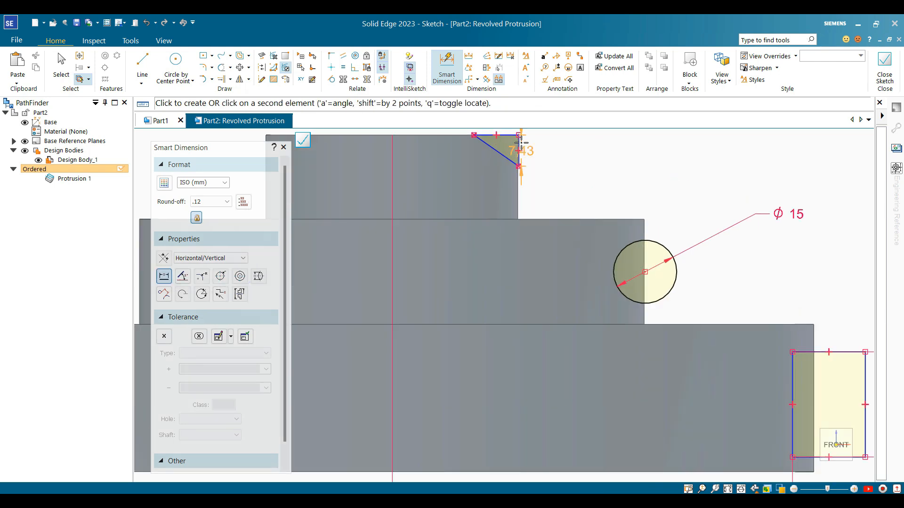
pyautogui.click(541, 150)
pyautogui.press('Return')
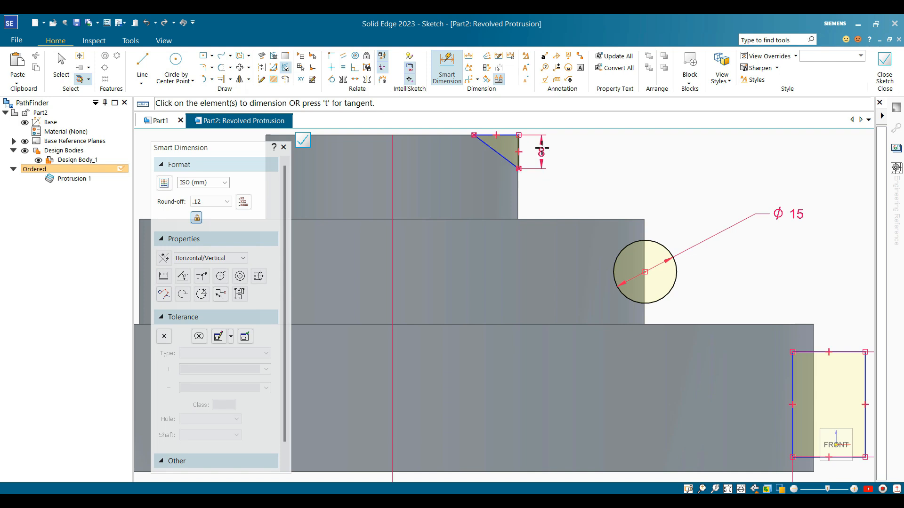
pyautogui.click(499, 134)
pyautogui.scroll(-5, 506, 134)
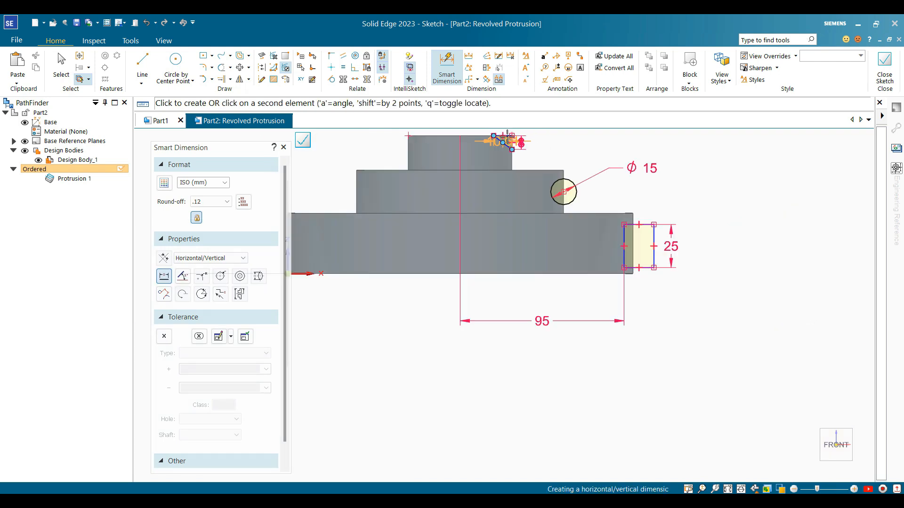
pyautogui.scroll(2, 745, 349)
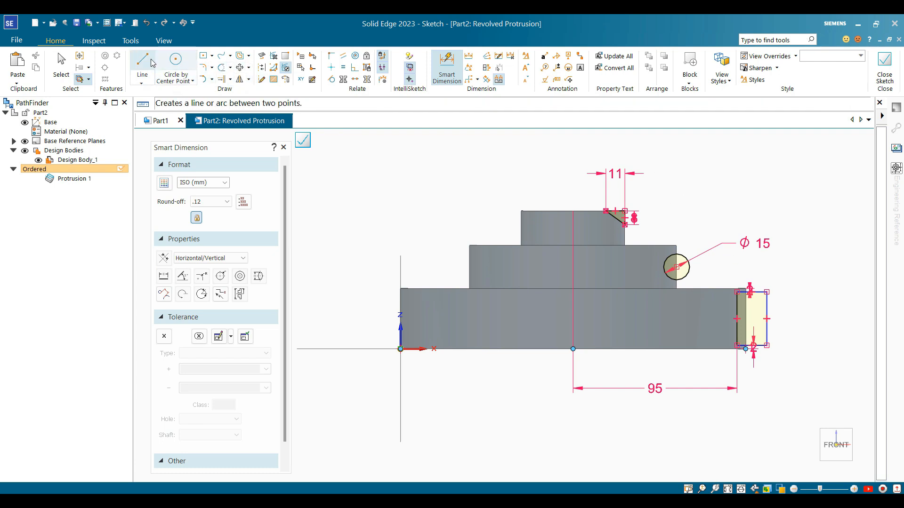
# Step: Draw a vertical line up the part's center from the midpoint of the bottom edge and set it as the axis of revolution
pyautogui.click(142, 83)
pyautogui.click(154, 94)
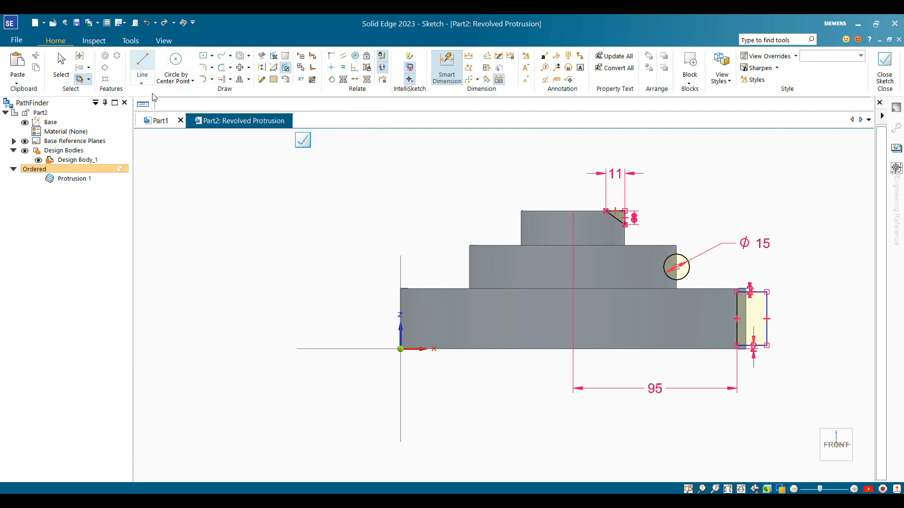
pyautogui.click(572, 272)
pyautogui.press('Escape')
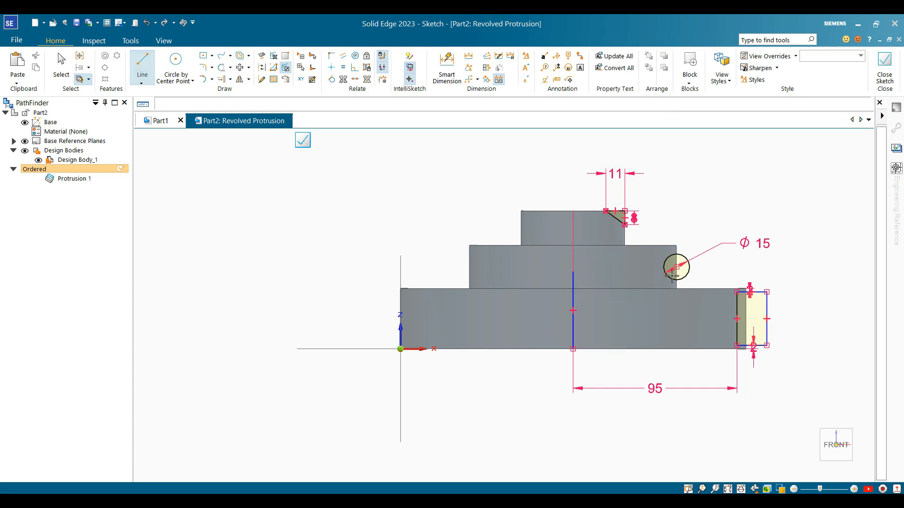
pyautogui.scroll(2, 567, 302)
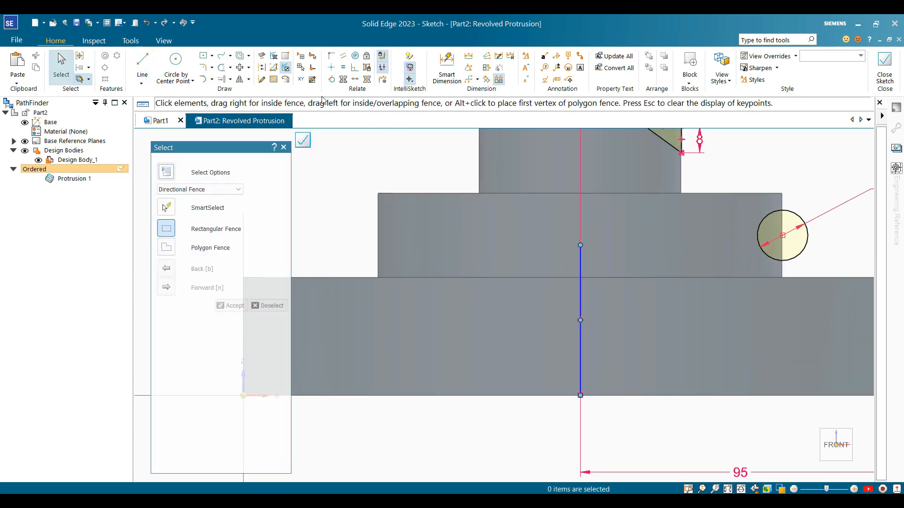
pyautogui.click(285, 81)
pyautogui.click(580, 301)
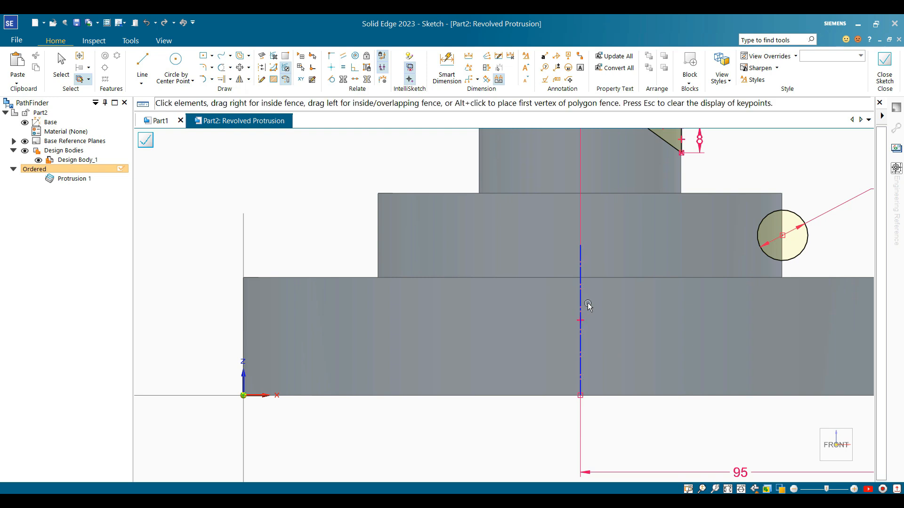
# Step: Examine the dimensions of the rectangle, circle and triangle profiles in the sketch
pyautogui.scroll(-4, 427, 161)
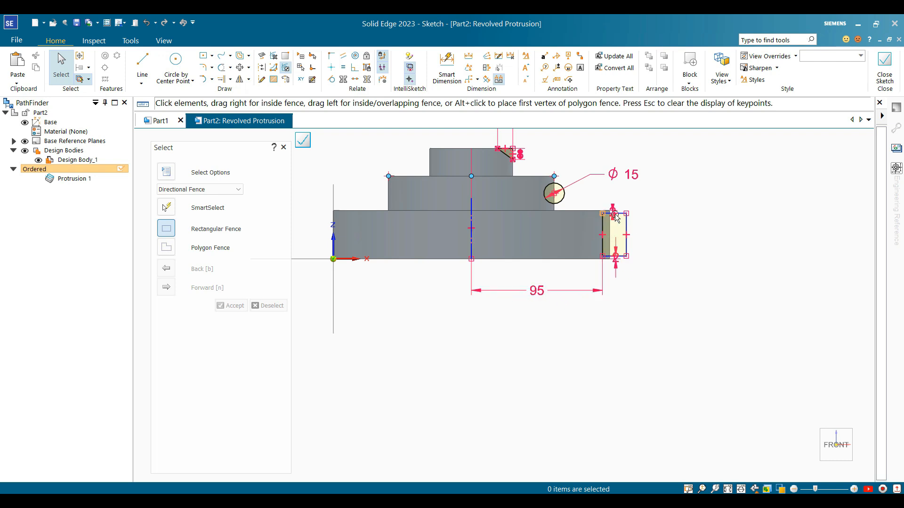
pyautogui.scroll(2, 612, 256)
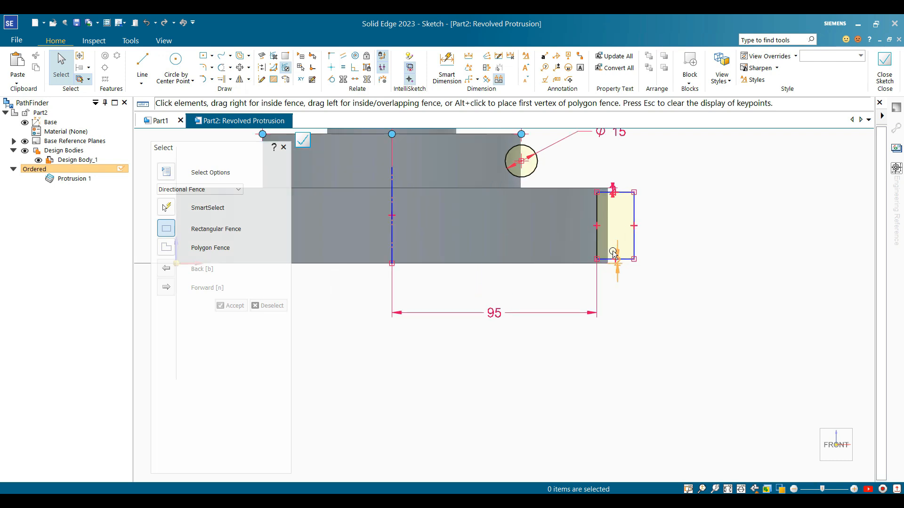
pyautogui.scroll(-3, 607, 254)
pyautogui.scroll(3, 621, 188)
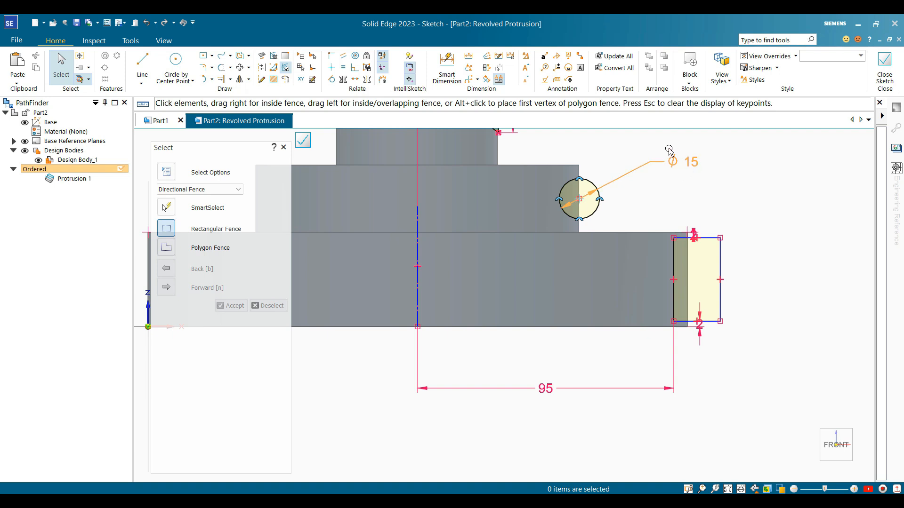
pyautogui.scroll(-3, 678, 215)
pyautogui.scroll(5, 592, 163)
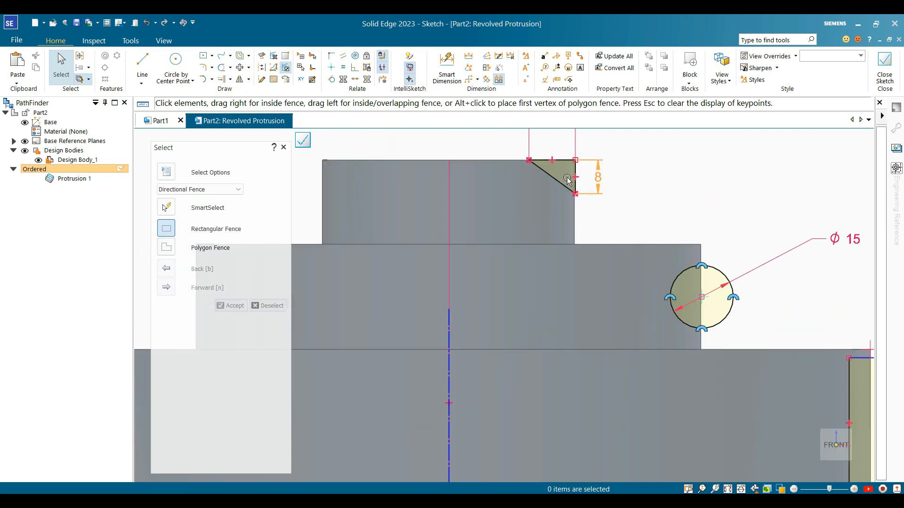
pyautogui.scroll(-3, 567, 179)
pyautogui.scroll(-2, 560, 166)
pyautogui.scroll(5, 599, 188)
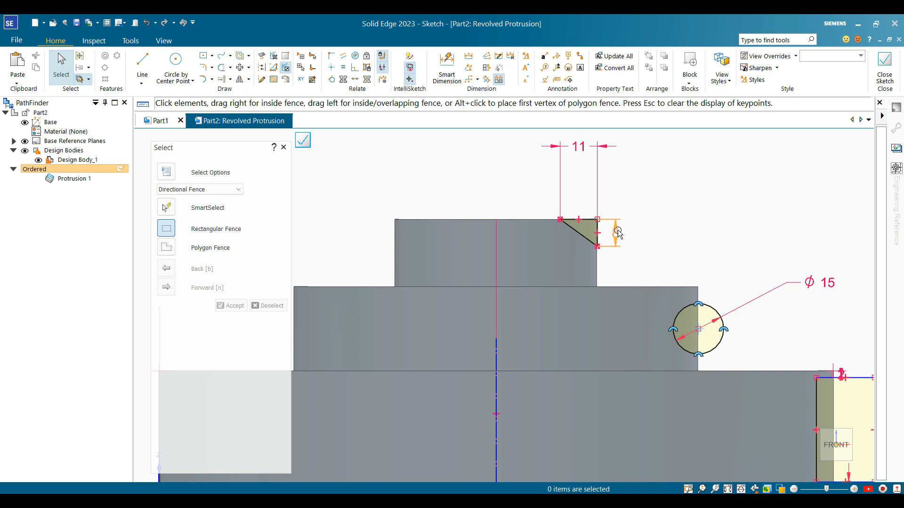
pyautogui.scroll(-4, 623, 233)
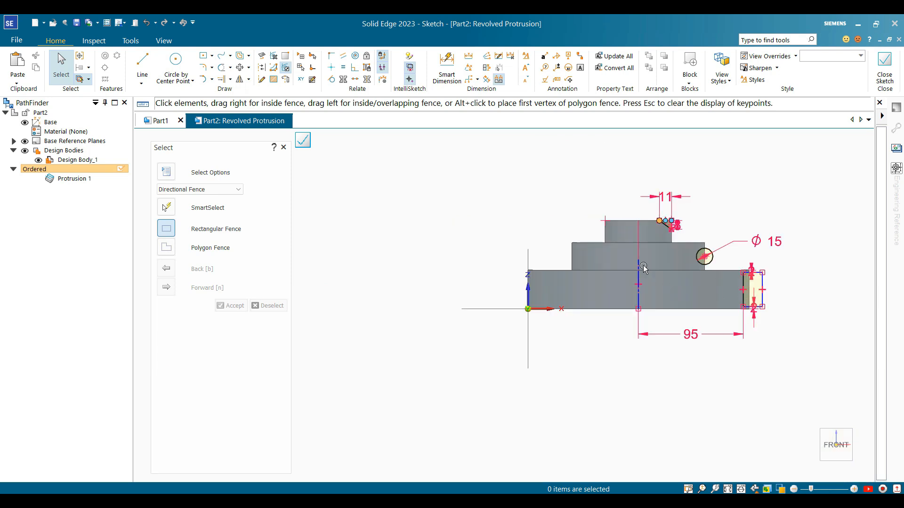
# Step: Close the sketch and revolve the three profiles 360° around the axis as a cut
pyautogui.click(884, 68)
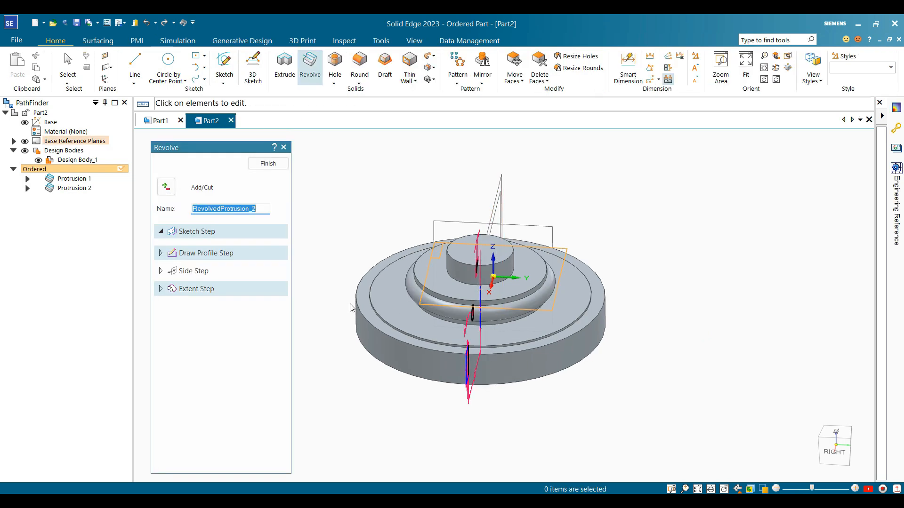
pyautogui.click(165, 188)
pyautogui.click(181, 232)
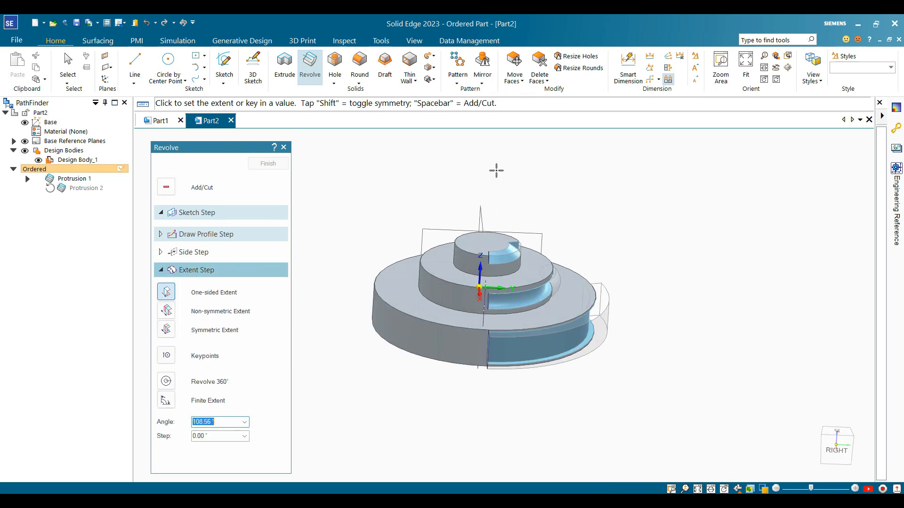
pyautogui.click(166, 382)
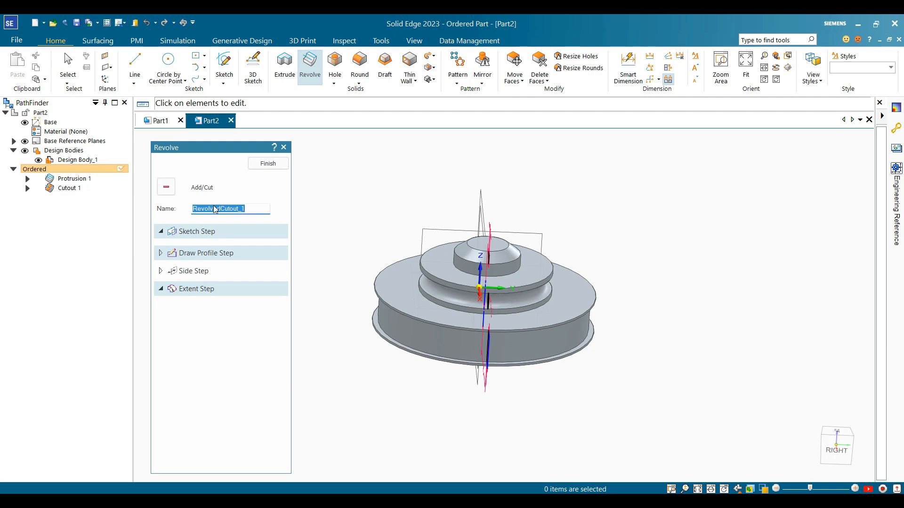
pyautogui.click(267, 163)
# Step: Inspect the revolved cuts and measure the diameter of the groove's inner edge on the largest step
pyautogui.moveTo(470, 162); pyautogui.dragTo(621, 197, button='middle')
pyautogui.scroll(5, 557, 201)
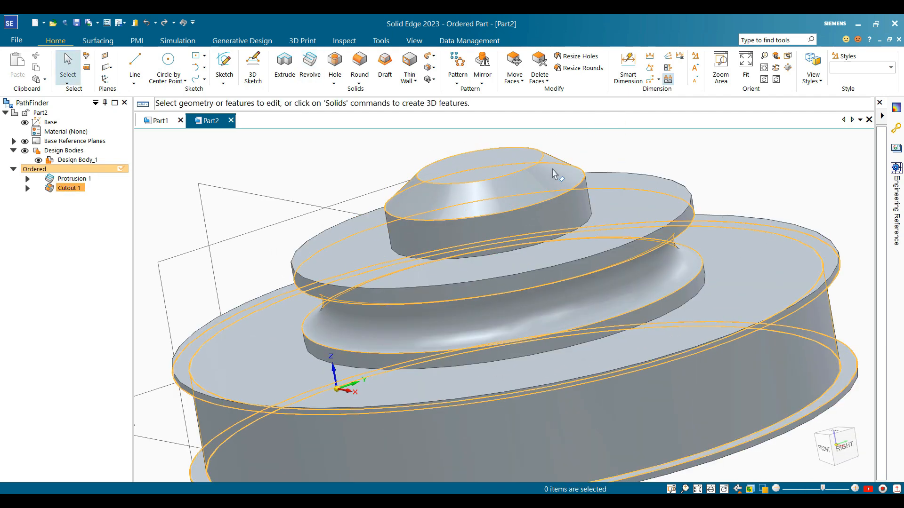
pyautogui.scroll(-4, 569, 178)
pyautogui.moveTo(569, 178); pyautogui.dragTo(630, 242, button='middle')
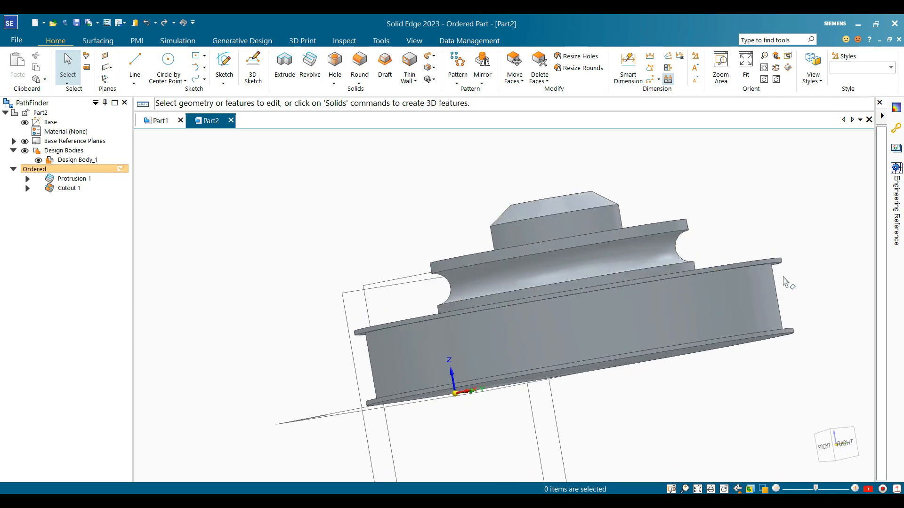
pyautogui.moveTo(774, 282); pyautogui.dragTo(661, 191, button='middle')
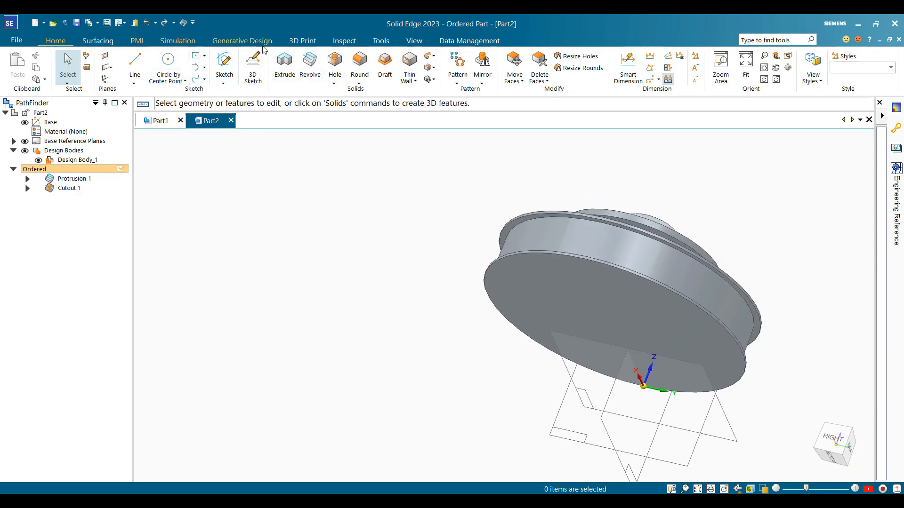
pyautogui.click(343, 41)
pyautogui.click(20, 66)
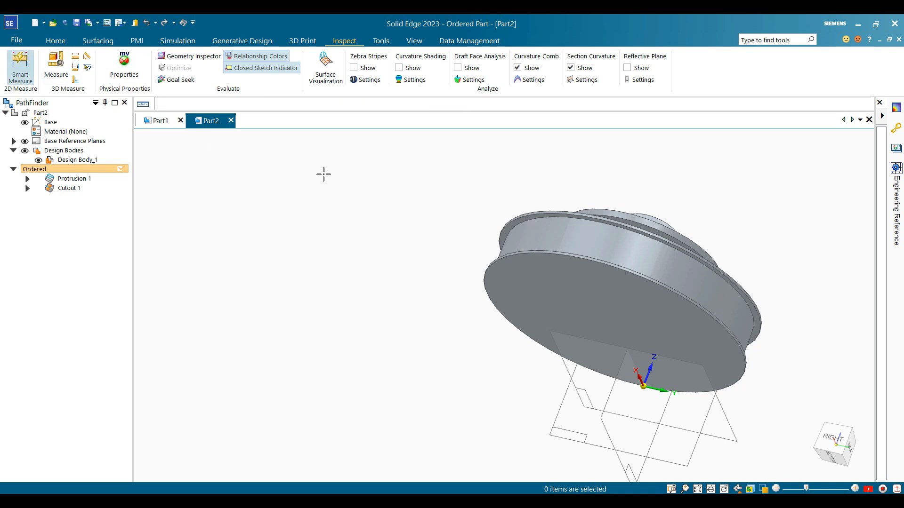
pyautogui.click(523, 223)
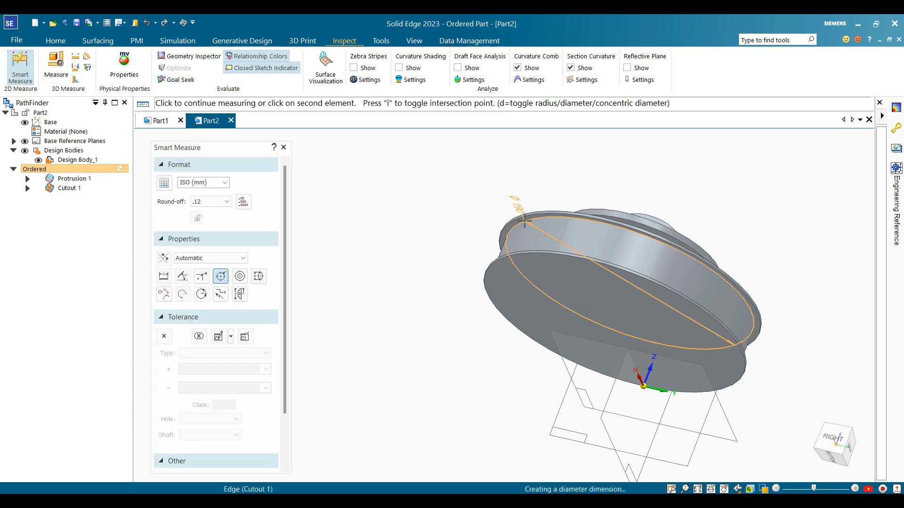
# Step: Examine the grooved part from above, from the front and from the side
pyautogui.moveTo(424, 241); pyautogui.dragTo(450, 187, button='middle')
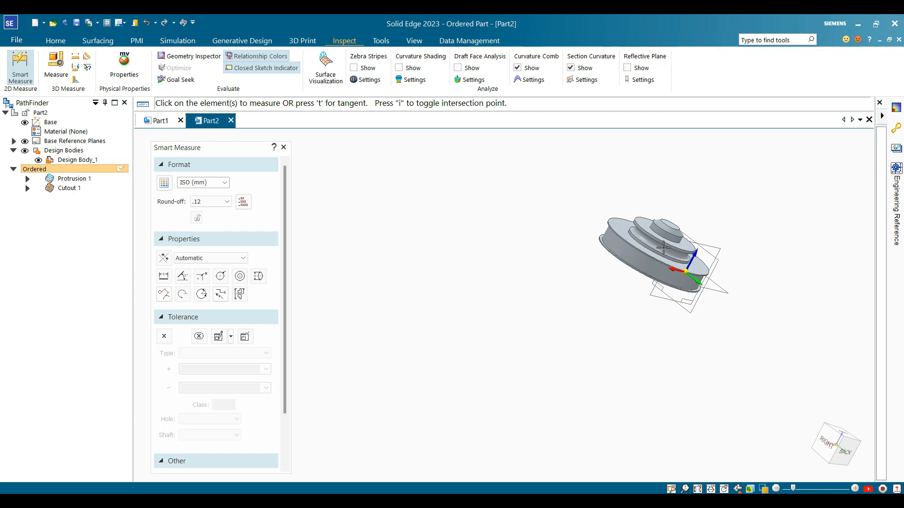
pyautogui.moveTo(688, 266); pyautogui.dragTo(700, 323, button='middle')
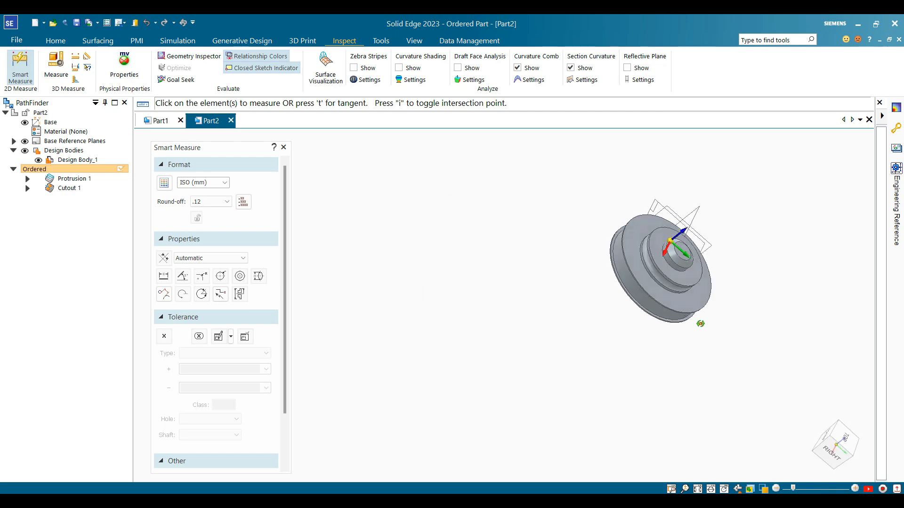
pyautogui.scroll(3, 687, 282)
pyautogui.moveTo(712, 289); pyautogui.dragTo(489, 242, button='middle')
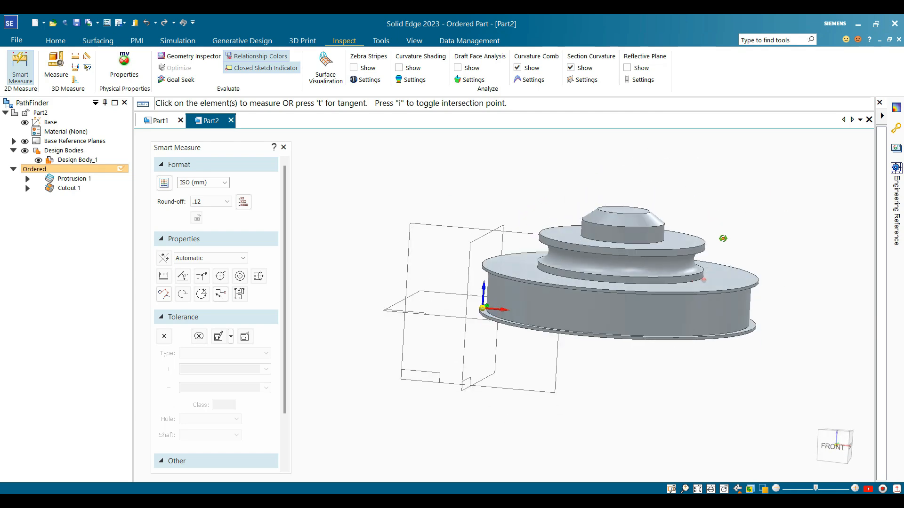
pyautogui.moveTo(723, 238); pyautogui.dragTo(706, 254, button='middle')
pyautogui.scroll(-2, 640, 315)
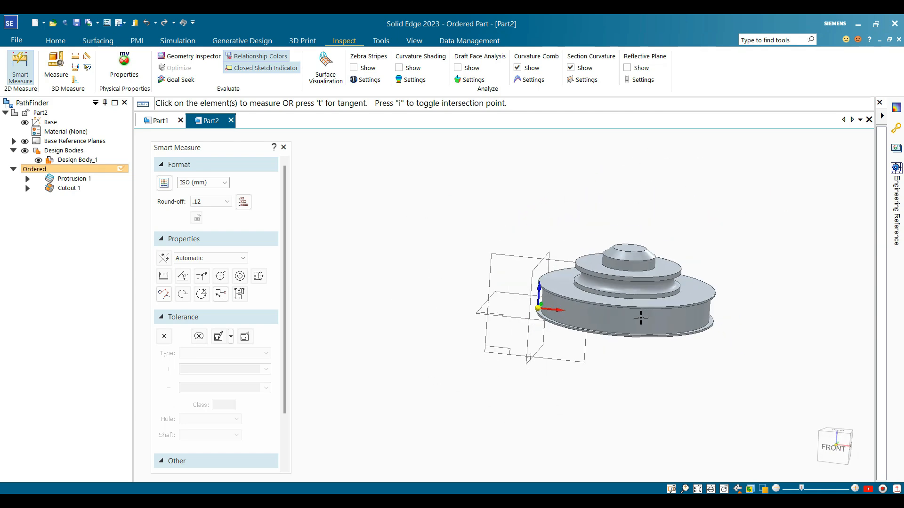
pyautogui.scroll(1, 642, 316)
pyautogui.moveTo(652, 323); pyautogui.dragTo(648, 249, button='middle')
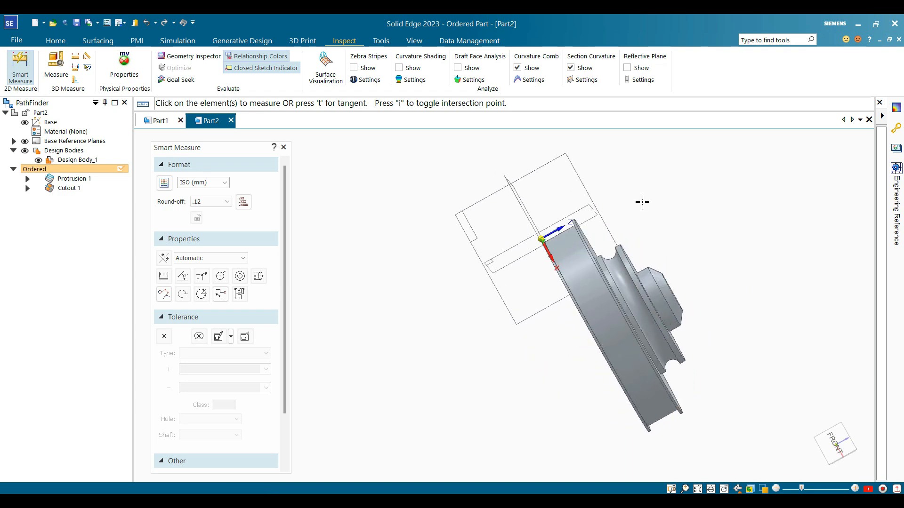
# Step: Create a new part from the ISO Metric template iso metric part.par
pyautogui.click(55, 41)
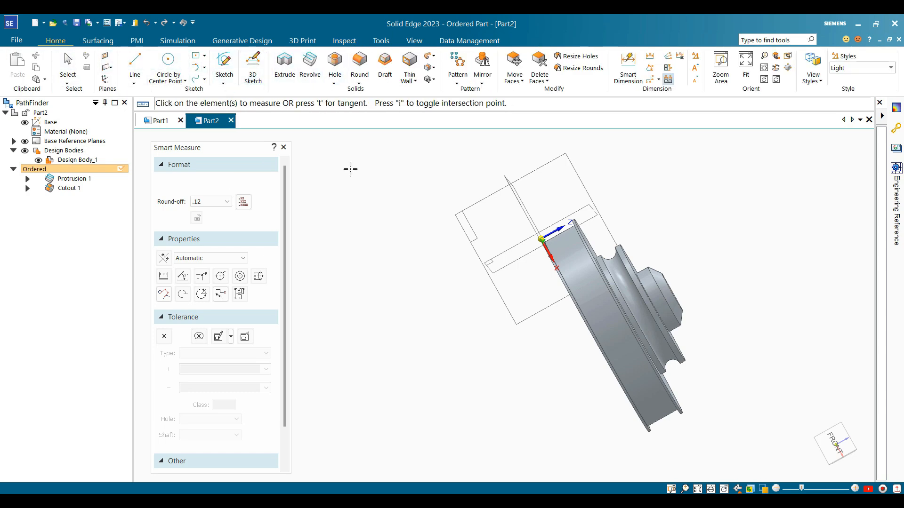
pyautogui.hotkey('ctrl', 'n')
pyautogui.click(460, 203)
pyautogui.click(541, 354)
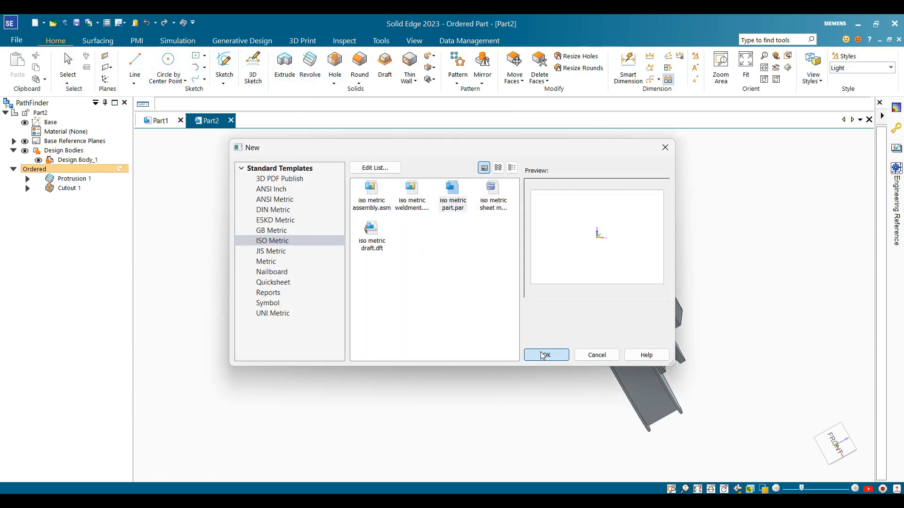
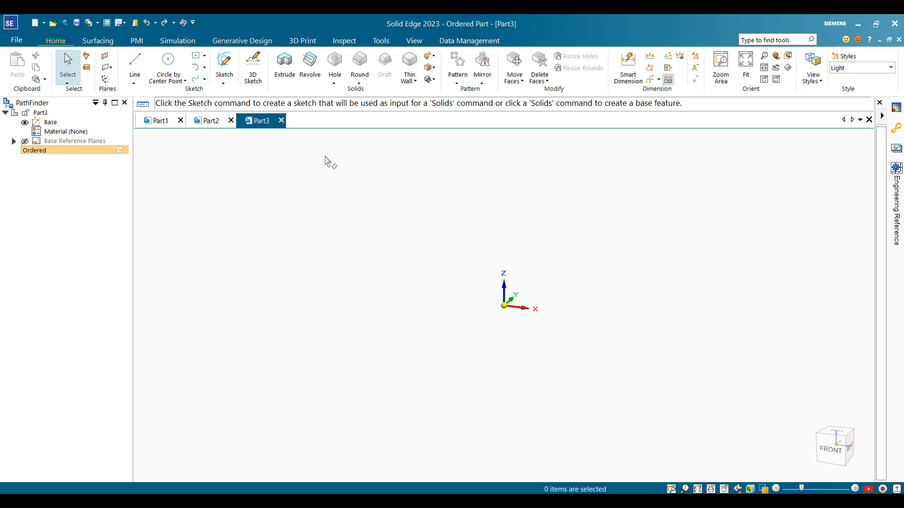
# Step: Start a revolve on the front plane and sketch a stepped line chain from the origin: about 11 mm right, 16 mm up, 7 mm right, 13 mm up
pyautogui.click(310, 66)
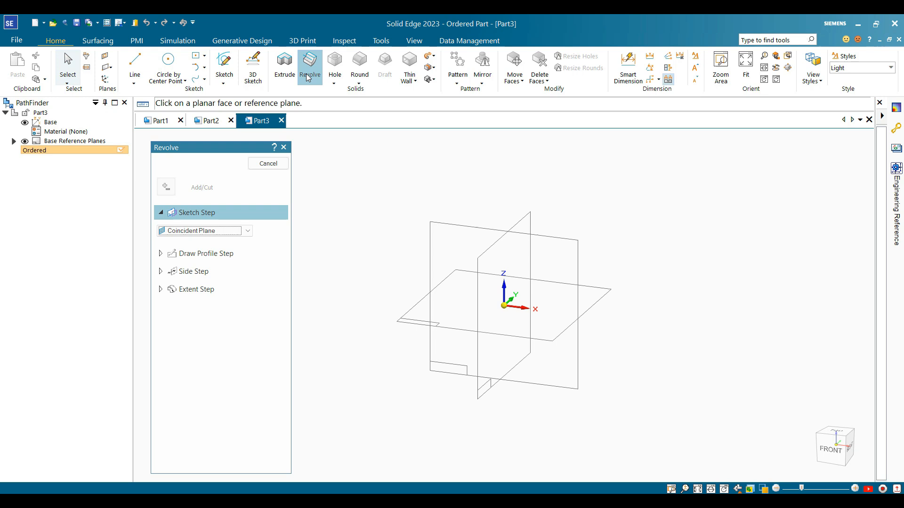
pyautogui.click(471, 228)
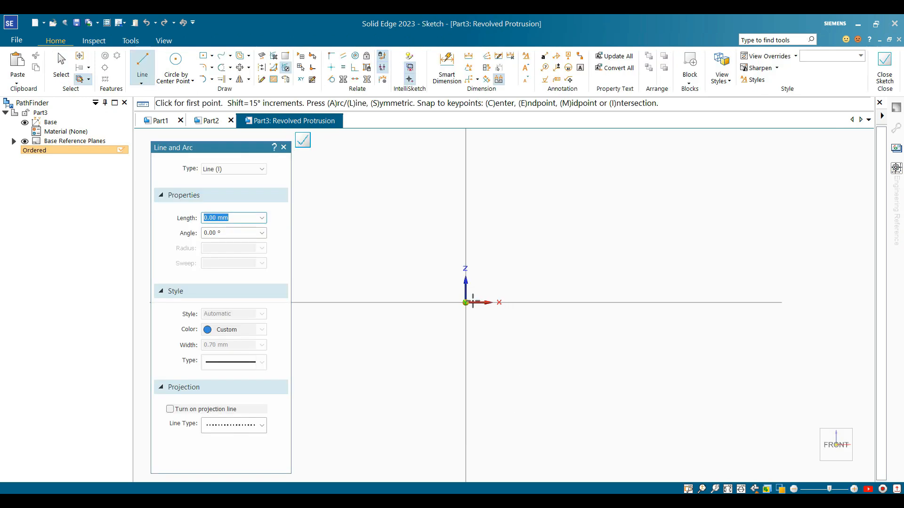
pyautogui.click(465, 302)
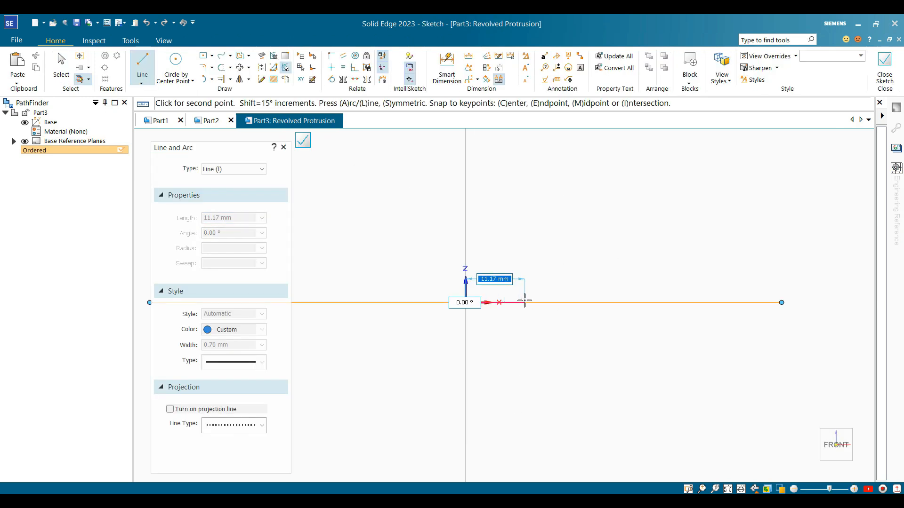
pyautogui.click(524, 302)
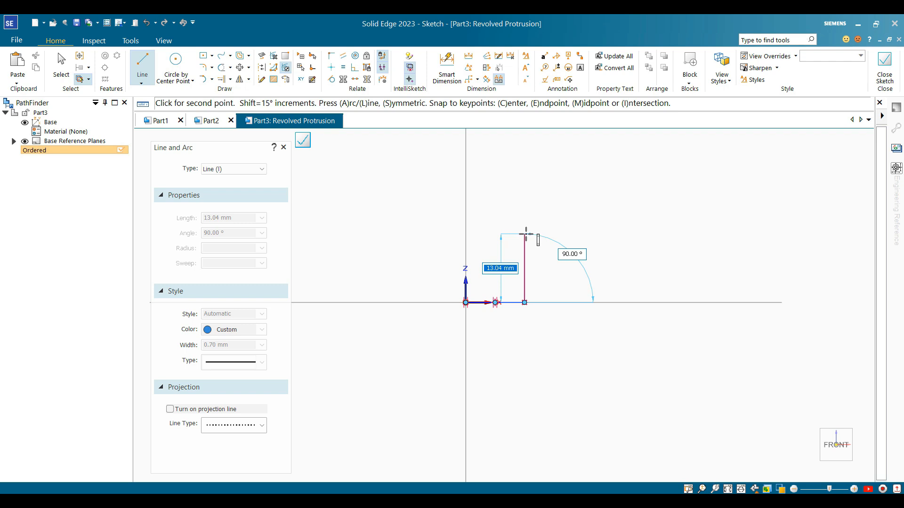
pyautogui.scroll(-2, 526, 233)
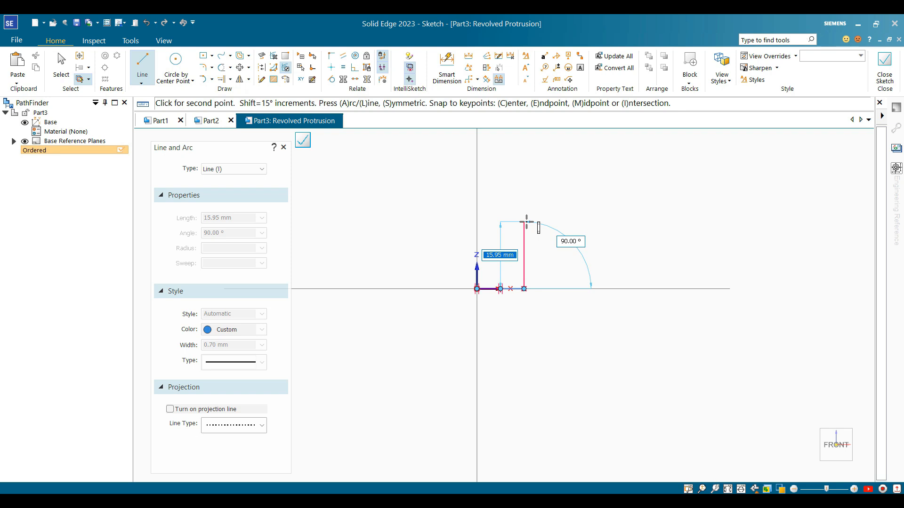
pyautogui.click(524, 221)
pyautogui.click(553, 221)
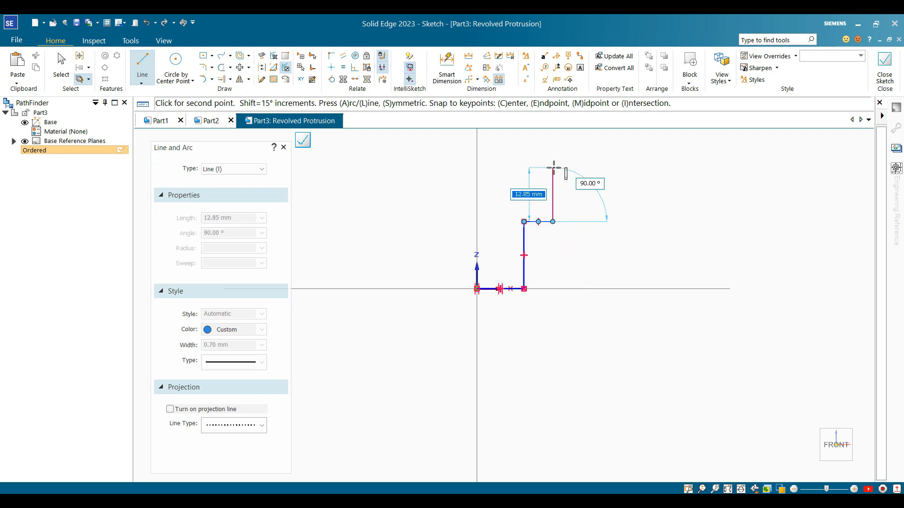
pyautogui.click(553, 167)
pyautogui.press('Escape')
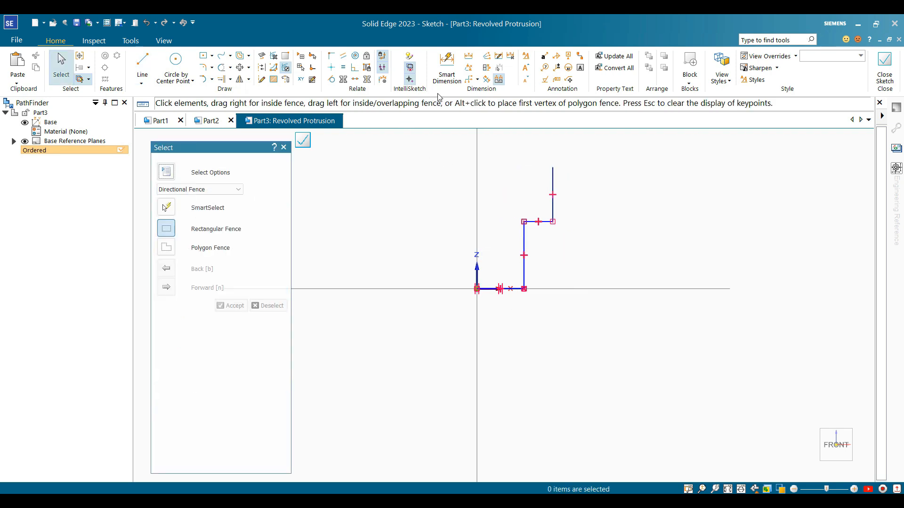
# Step: Dimension the bottom horizontal line to 5 mm and the first vertical line to 10 mm
pyautogui.click(447, 69)
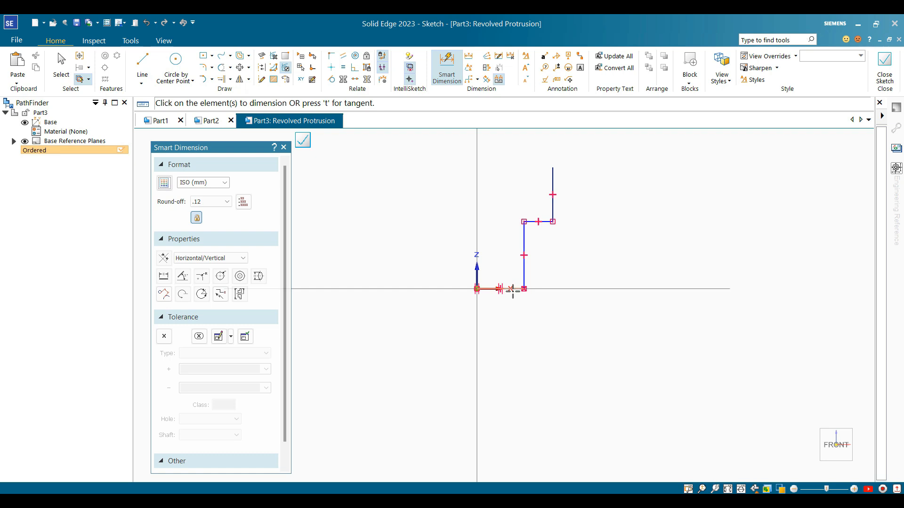
pyautogui.click(512, 289)
pyautogui.click(531, 324)
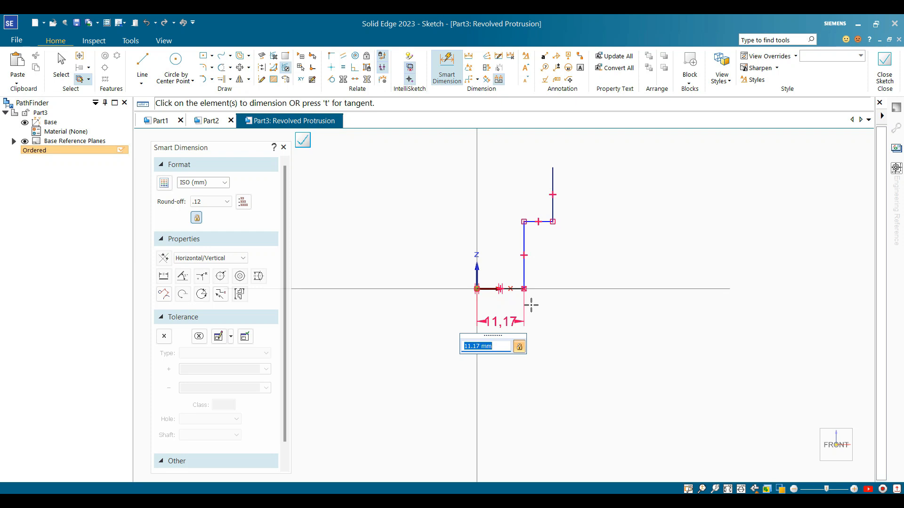
pyautogui.press('Return')
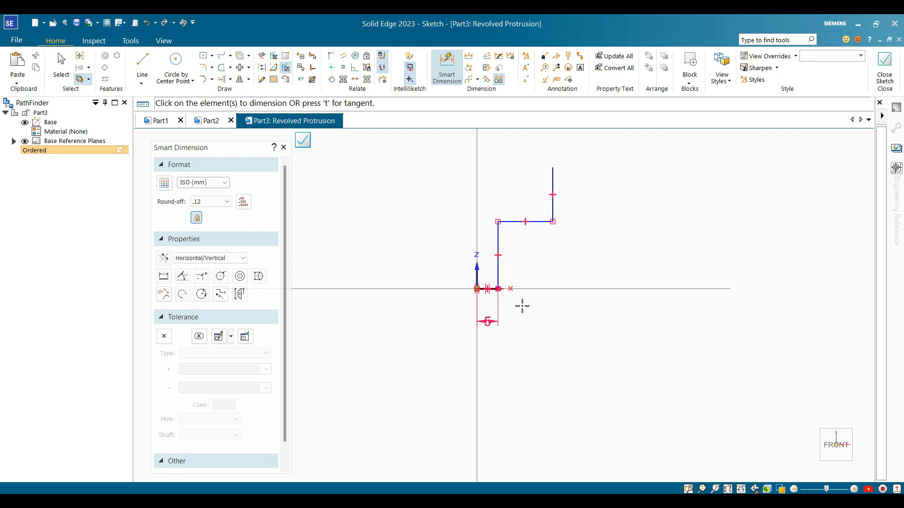
pyautogui.scroll(1, 505, 241)
pyautogui.click(495, 241)
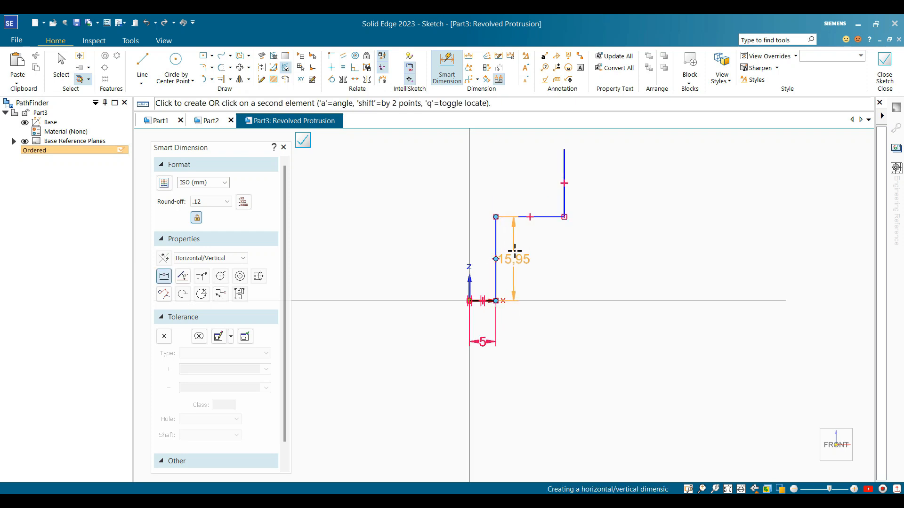
pyautogui.click(546, 300)
pyautogui.write('10')
pyautogui.press('Return')
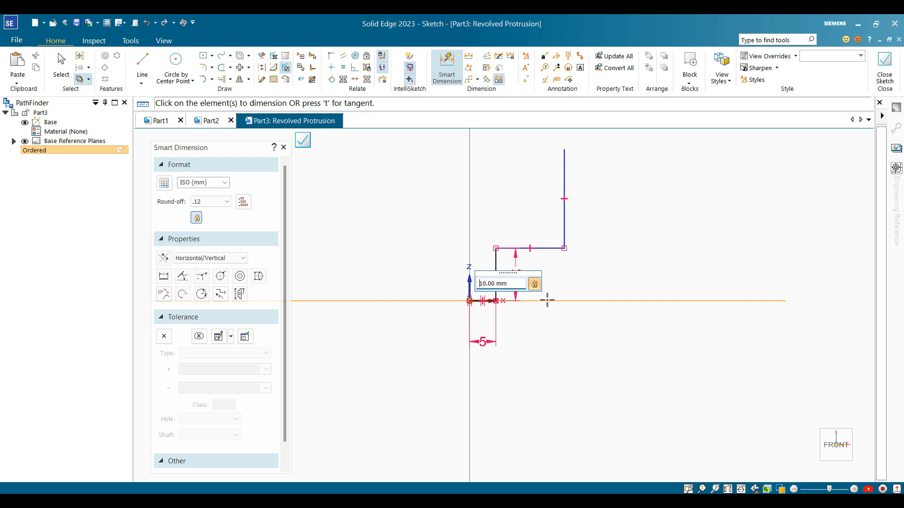
# Step: Dimension the upper vertical line's distance from the vertical axis to 8 mm and its length to 6 mm
pyautogui.click(469, 275)
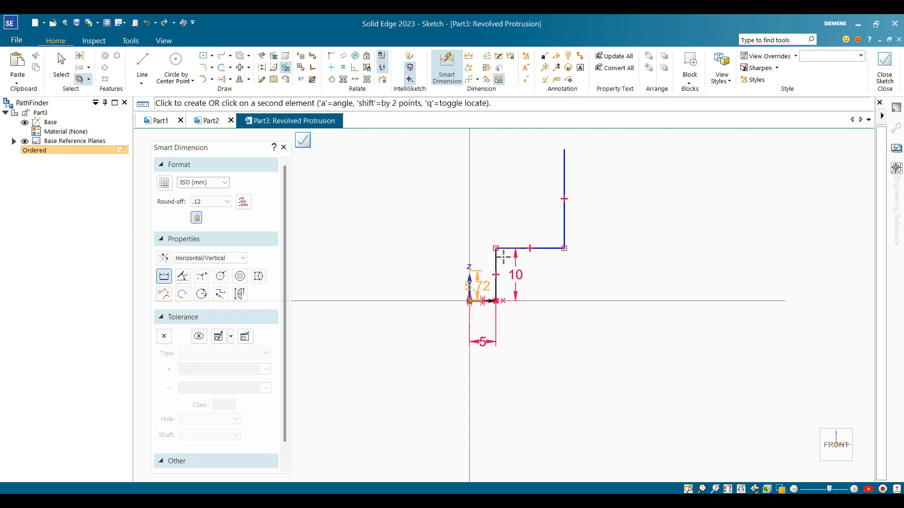
pyautogui.click(563, 231)
pyautogui.click(512, 371)
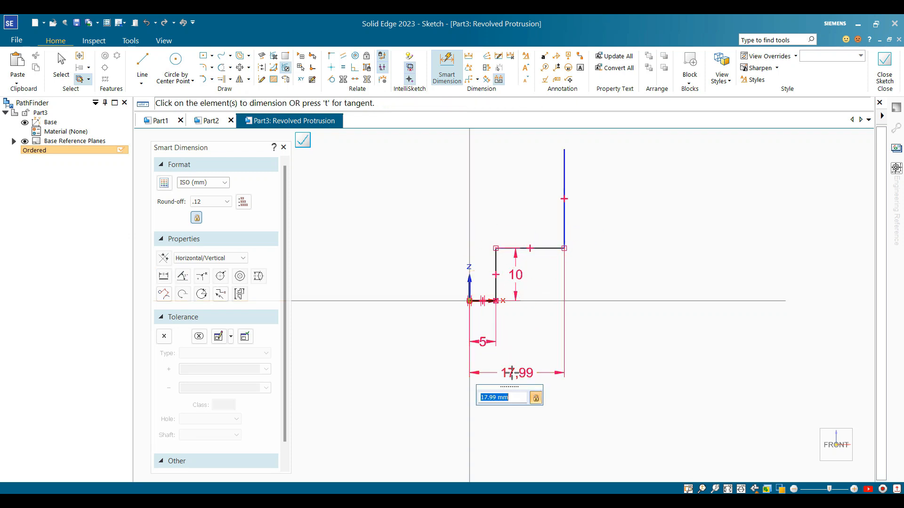
pyautogui.write('8')
pyautogui.press('Return')
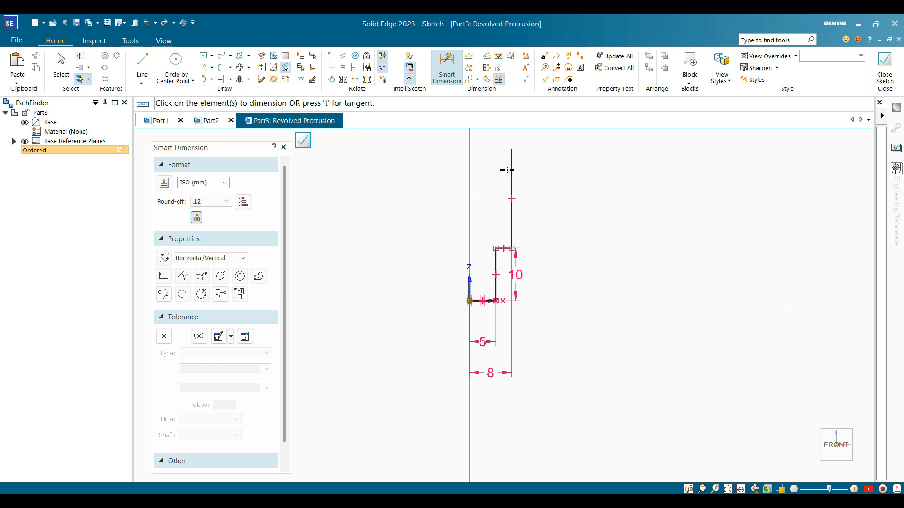
pyautogui.click(520, 213)
pyautogui.click(532, 214)
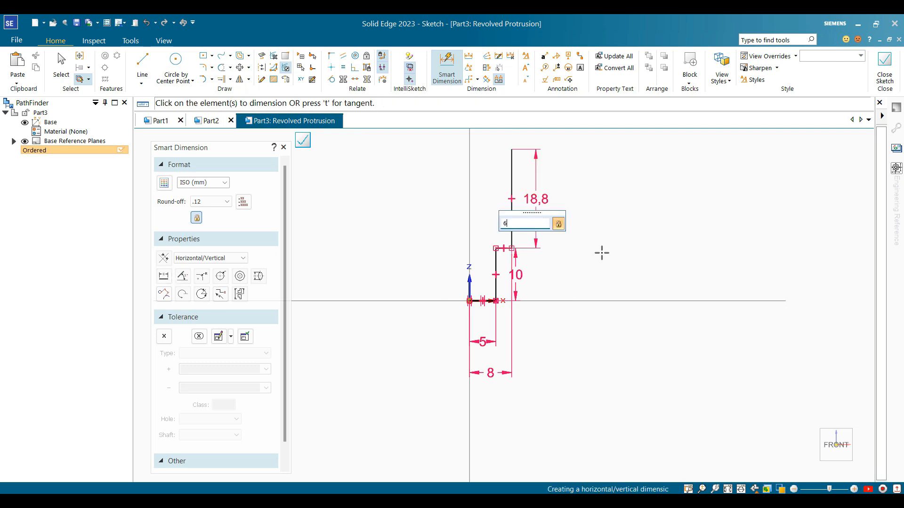
pyautogui.write('6')
pyautogui.press('Return')
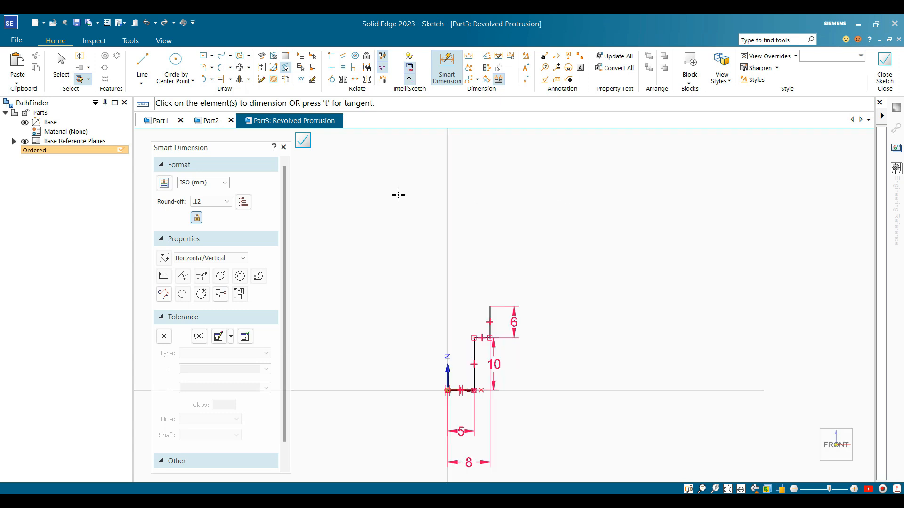
# Step: Draw a circle centred in line with the vertical axis, well above the stepped profile
pyautogui.click(176, 66)
pyautogui.scroll(-2, 503, 259)
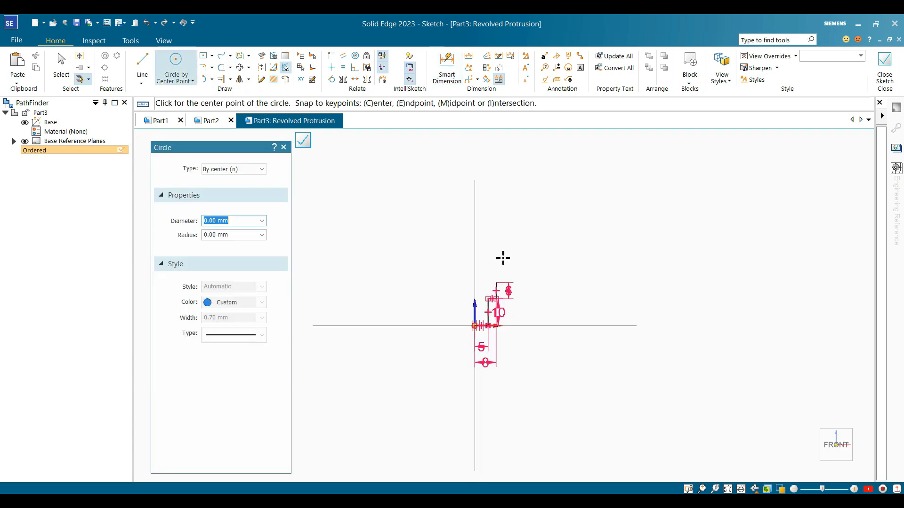
pyautogui.scroll(1, 511, 191)
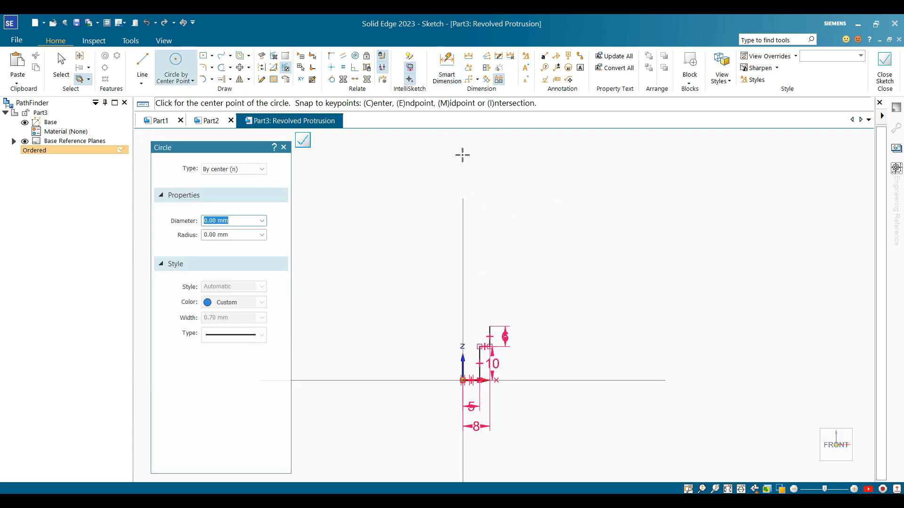
pyautogui.click(463, 155)
pyautogui.click(477, 141)
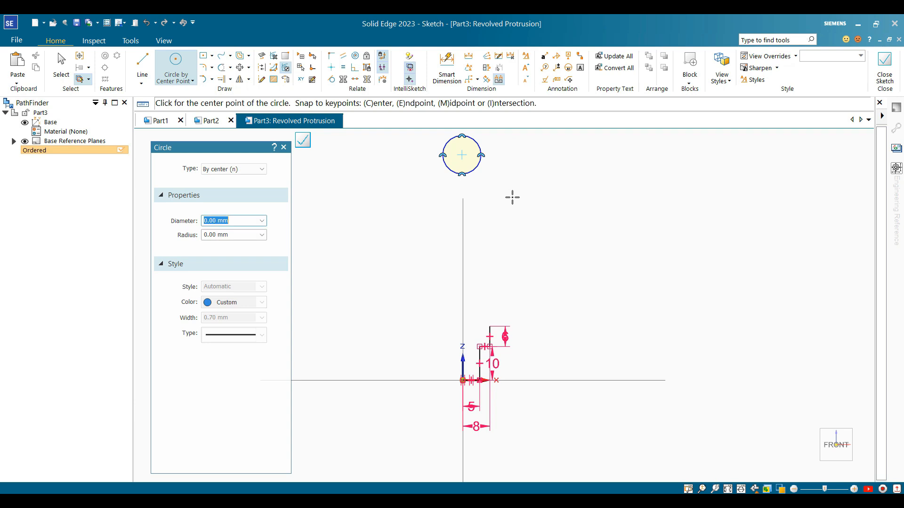
pyautogui.press('Escape')
# Step: Draw a vertical line about 73 mm long from the origin to the top of the circle
pyautogui.press('l')
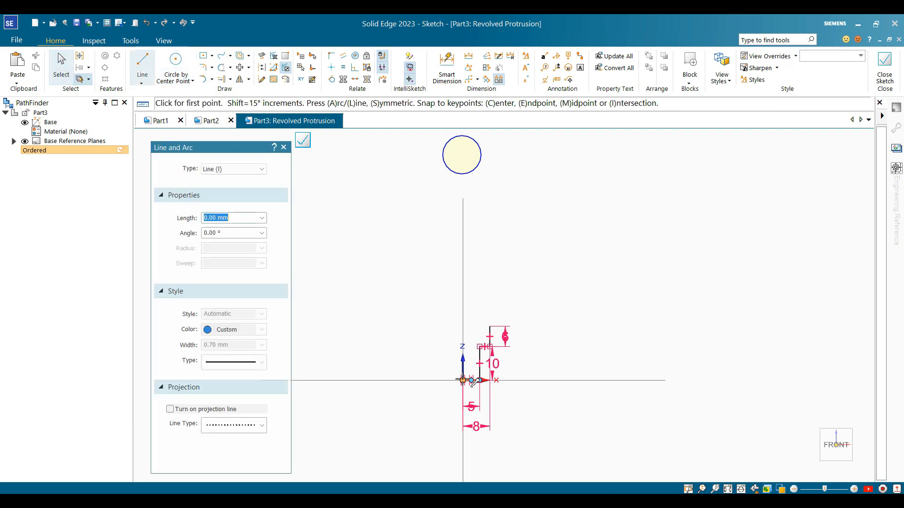
pyautogui.click(463, 380)
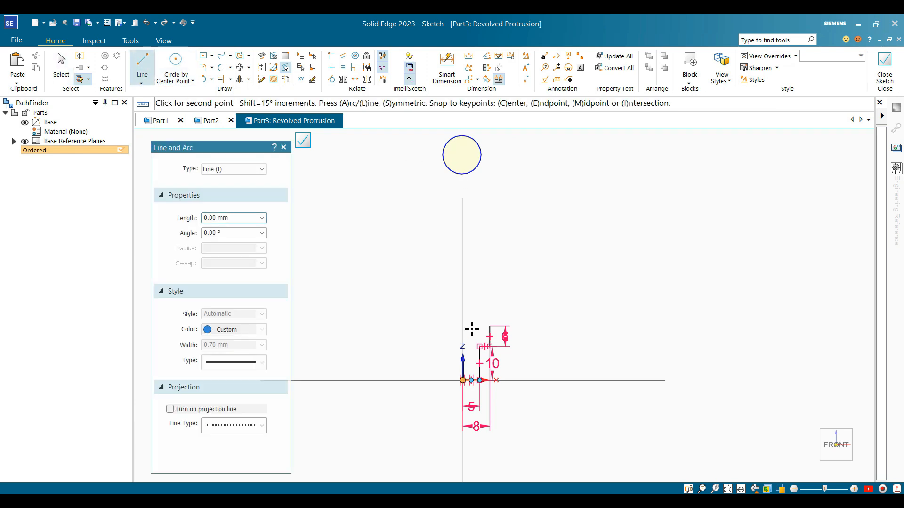
pyautogui.click(461, 136)
pyautogui.press('Escape')
pyautogui.scroll(-1, 525, 281)
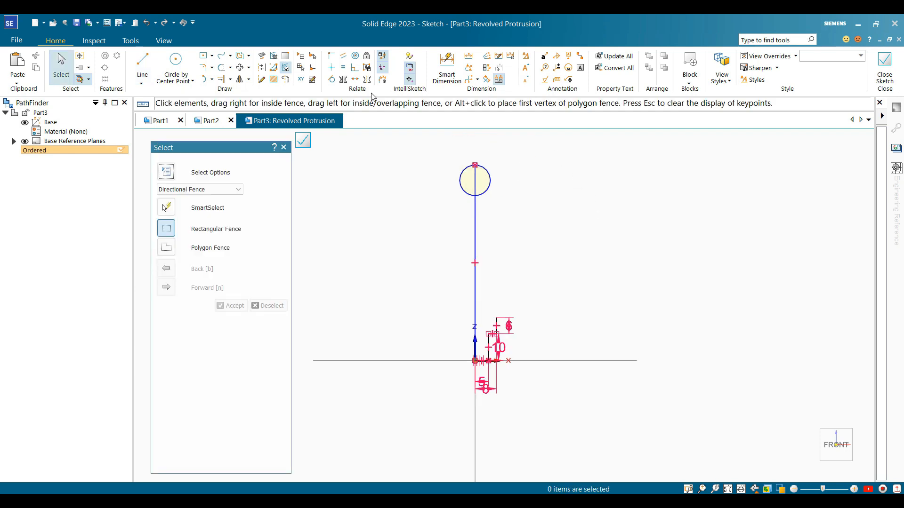
# Step: Dimension the long vertical line to 72 mm and the circle's diameter to 12 mm
pyautogui.click(447, 66)
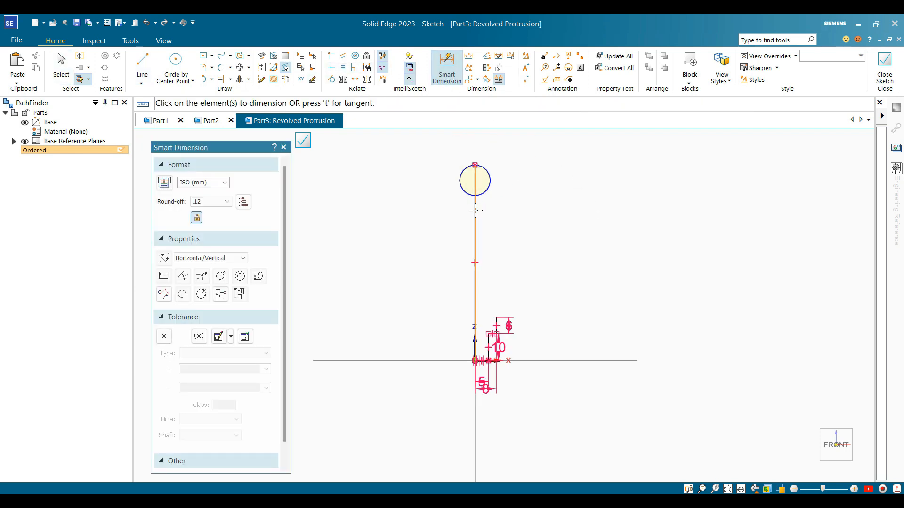
pyautogui.click(475, 210)
pyautogui.click(439, 213)
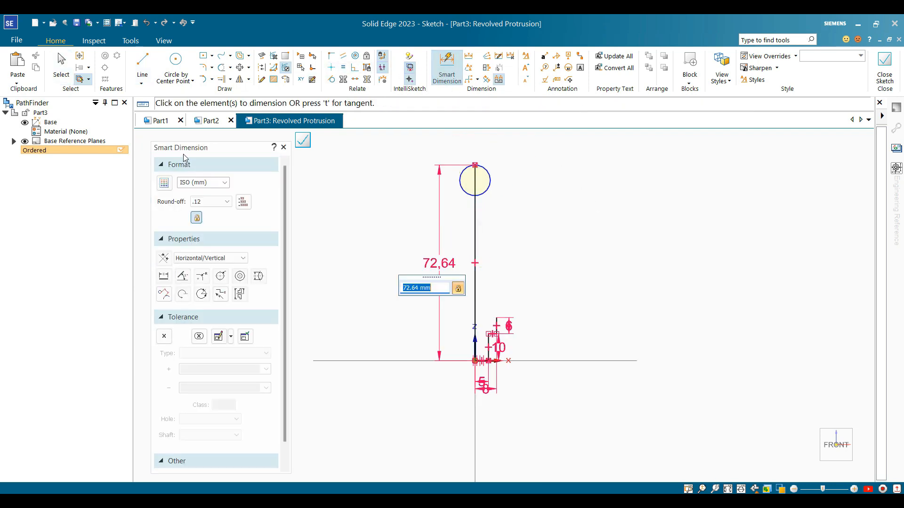
pyautogui.write('72')
pyautogui.press('Return')
pyautogui.click(485, 170)
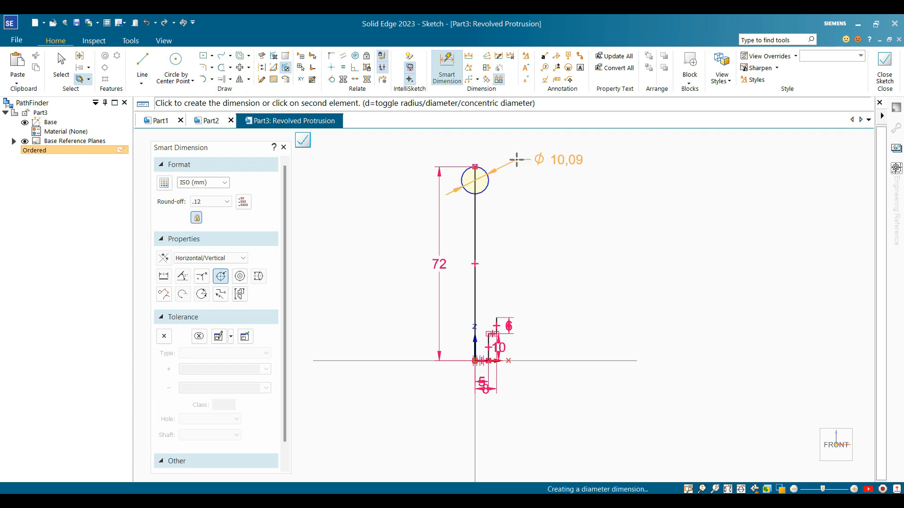
pyautogui.click(516, 157)
pyautogui.press('Return')
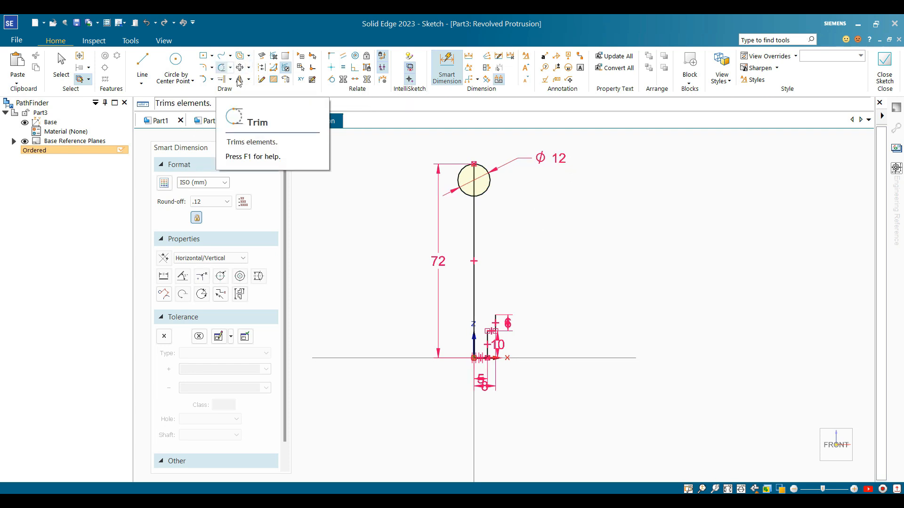
# Step: Draw a three-point arc of about 49 mm radius upward from the end of the 6 mm line, curving inward toward the axis
pyautogui.click(212, 82)
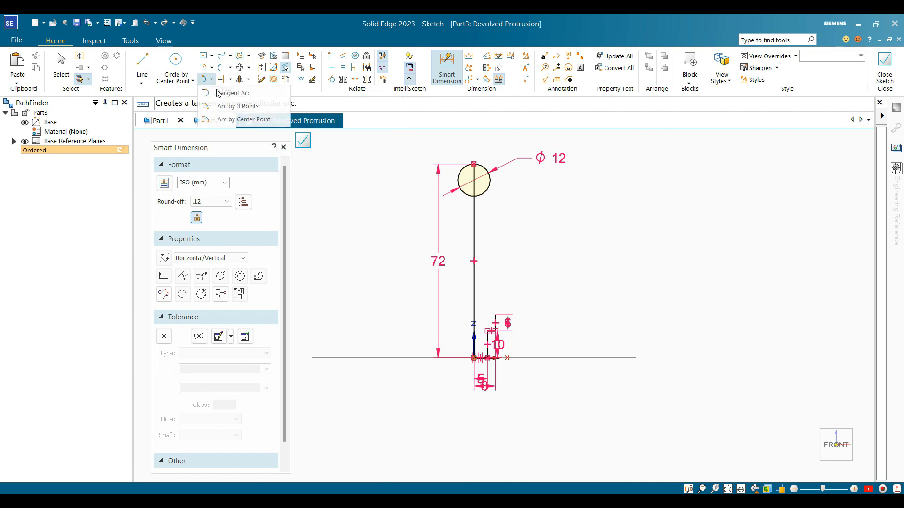
pyautogui.click(245, 116)
pyautogui.scroll(3, 518, 322)
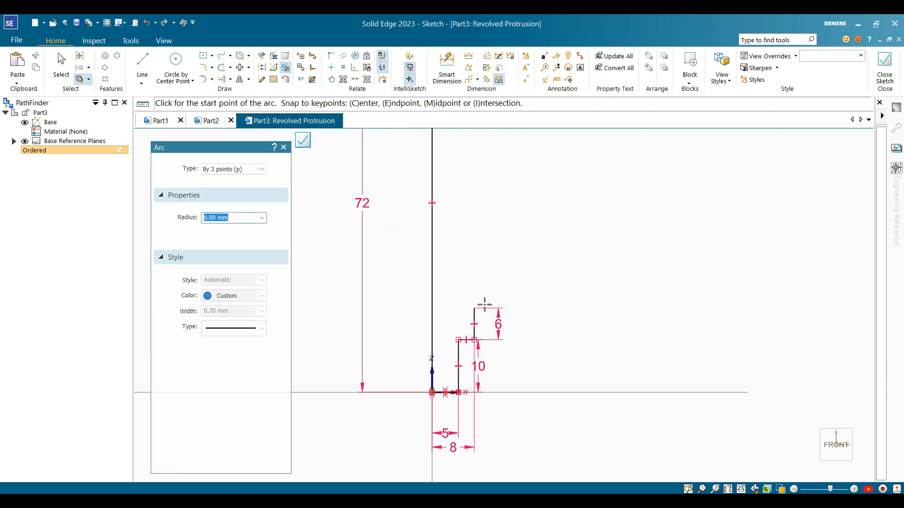
pyautogui.click(474, 308)
pyautogui.scroll(-3, 488, 180)
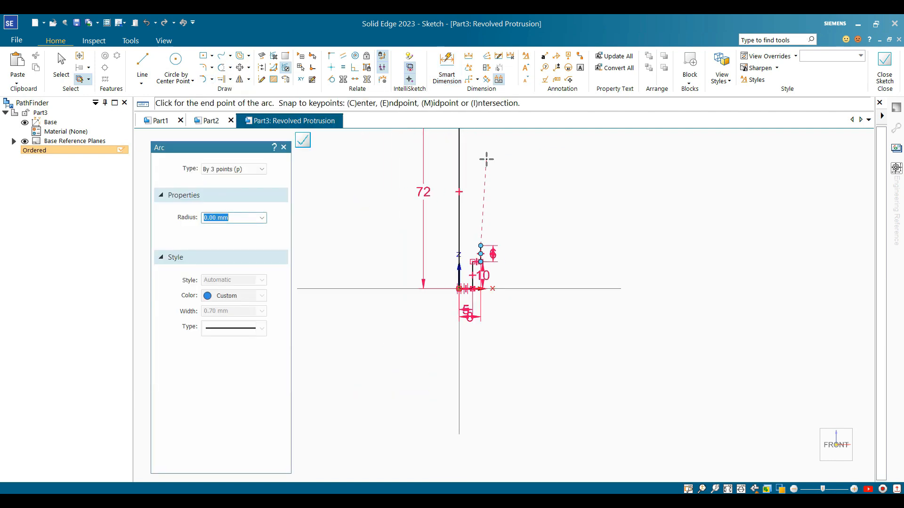
pyautogui.click(485, 155)
pyautogui.click(482, 207)
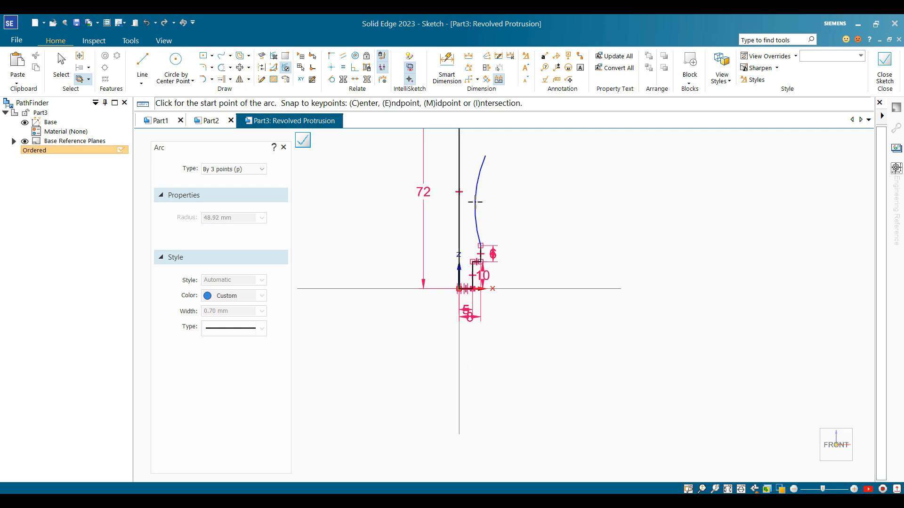
# Step: Draw a second three-point arc from the first arc's upper end to the upper part of the circle, bulging outward
pyautogui.scroll(-3, 516, 240)
pyautogui.scroll(4, 518, 200)
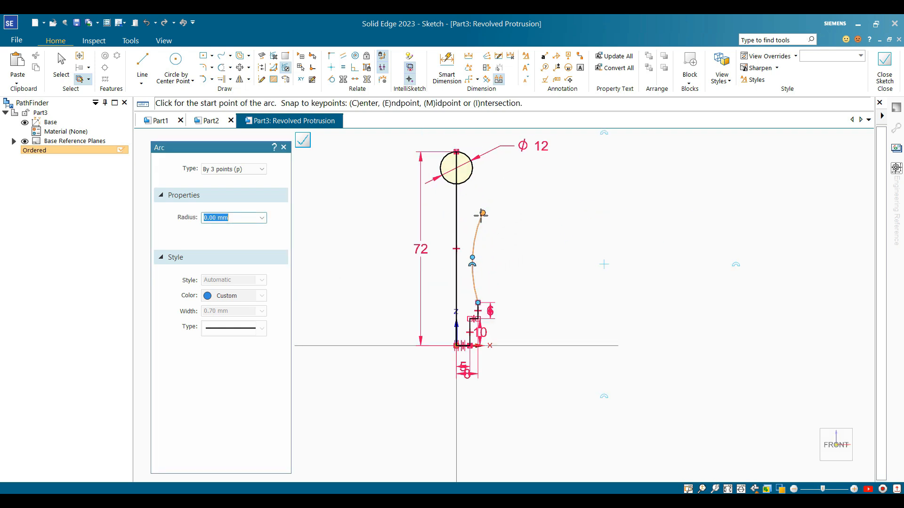
pyautogui.click(482, 214)
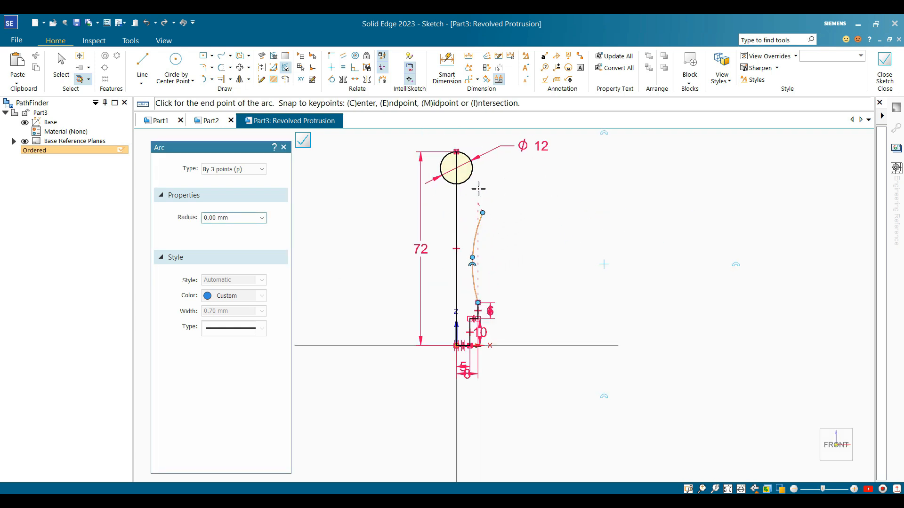
pyautogui.click(464, 154)
pyautogui.click(491, 189)
pyautogui.press('Escape')
# Step: Make the lower and upper profile arcs tangent to each other where they meet
pyautogui.scroll(3, 487, 186)
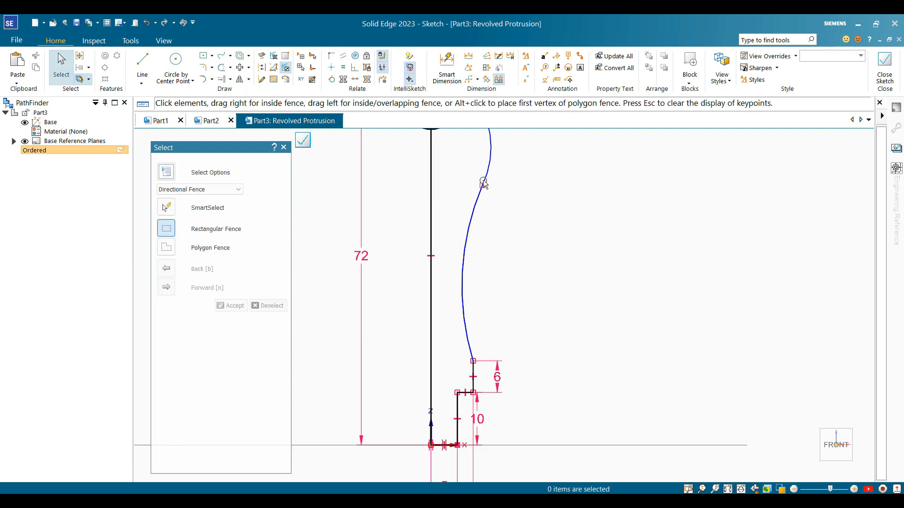
pyautogui.click(332, 79)
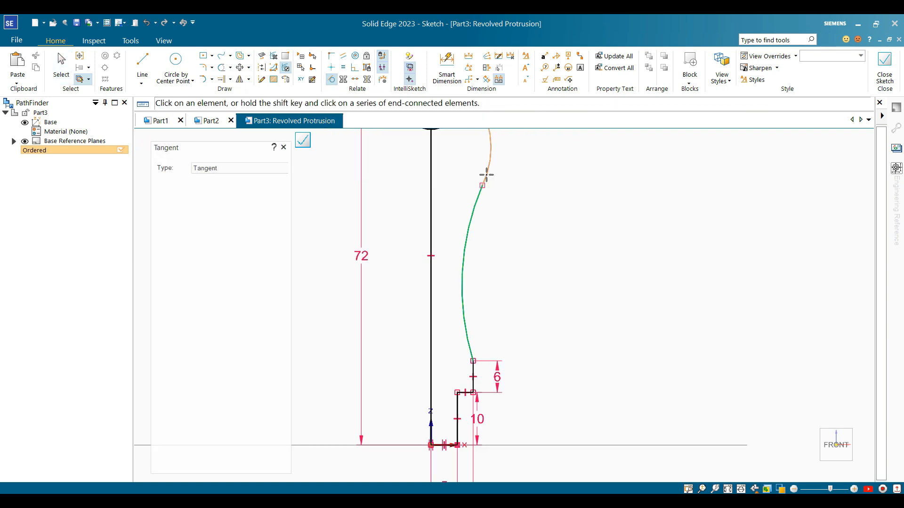
pyautogui.click(485, 176)
pyautogui.scroll(-2, 497, 288)
pyautogui.scroll(2, 496, 292)
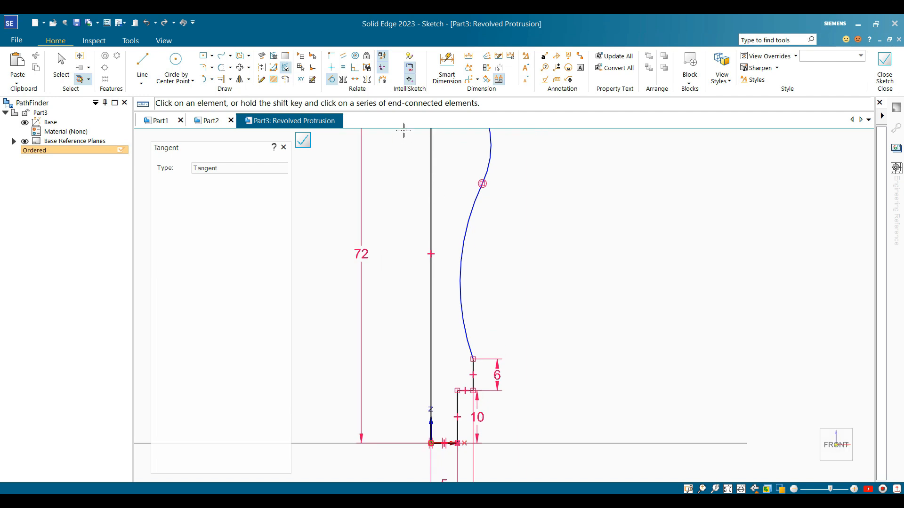
# Step: Dimension the lower arc's radius to 28 mm
pyautogui.click(447, 68)
pyautogui.scroll(-2, 506, 253)
pyautogui.click(484, 263)
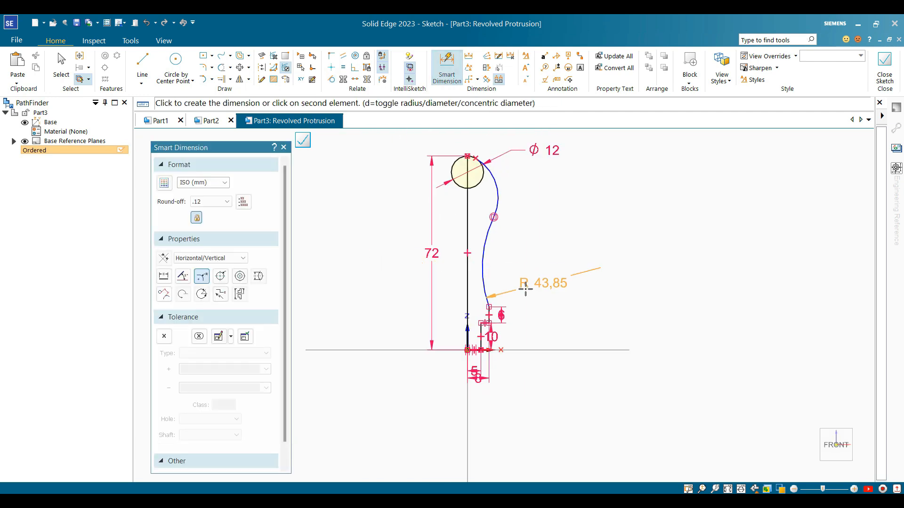
pyautogui.click(583, 294)
pyautogui.write('28')
pyautogui.press('Return')
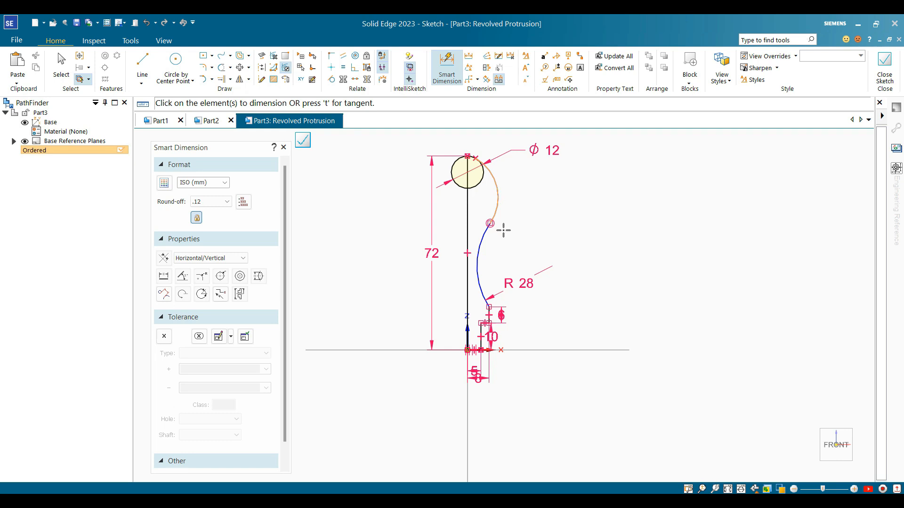
# Step: Apply an equal relationship between the lower arc and the upper arc
pyautogui.click(343, 67)
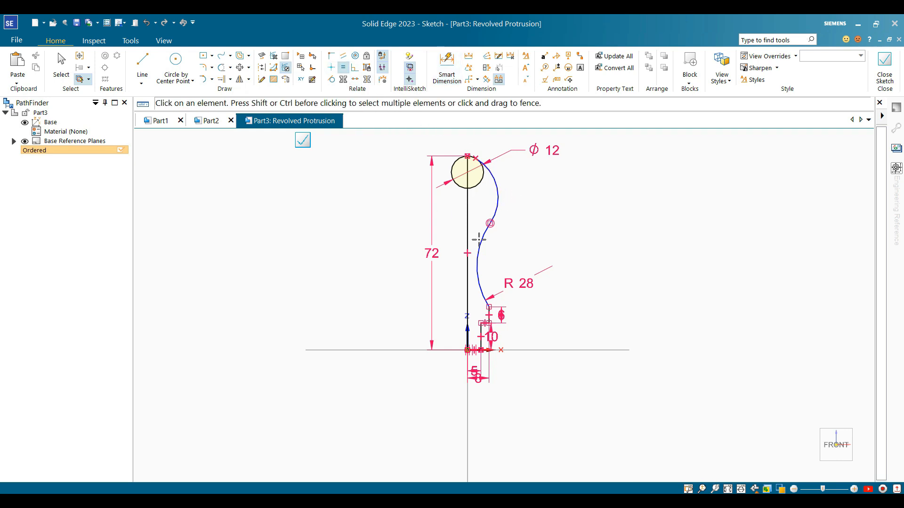
pyautogui.click(491, 223)
pyautogui.click(497, 200)
pyautogui.scroll(2, 488, 184)
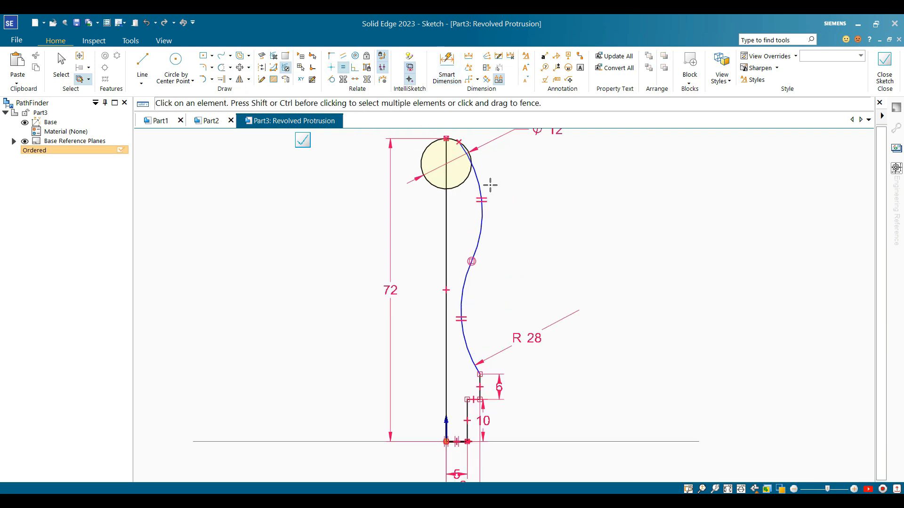
pyautogui.press('Escape')
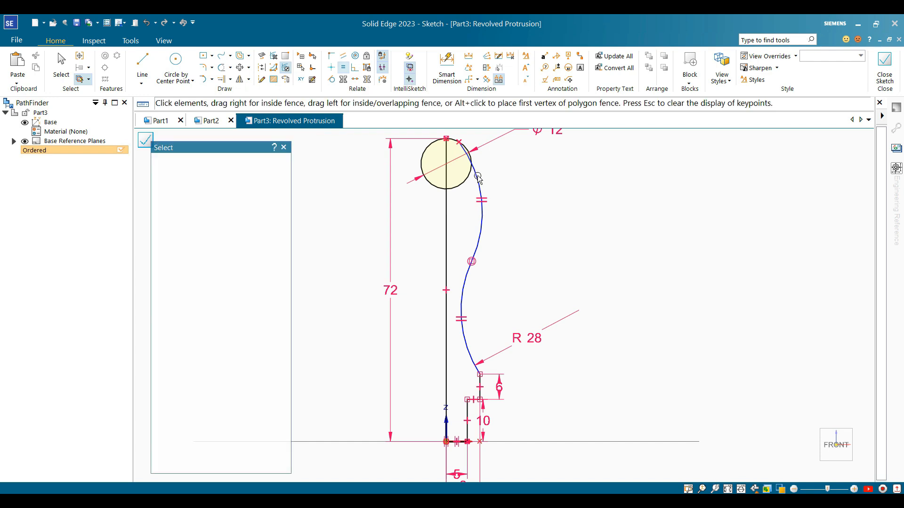
# Step: Make the upper arc tangent to the 12 mm circle at the top of the profile
pyautogui.scroll(2, 471, 145)
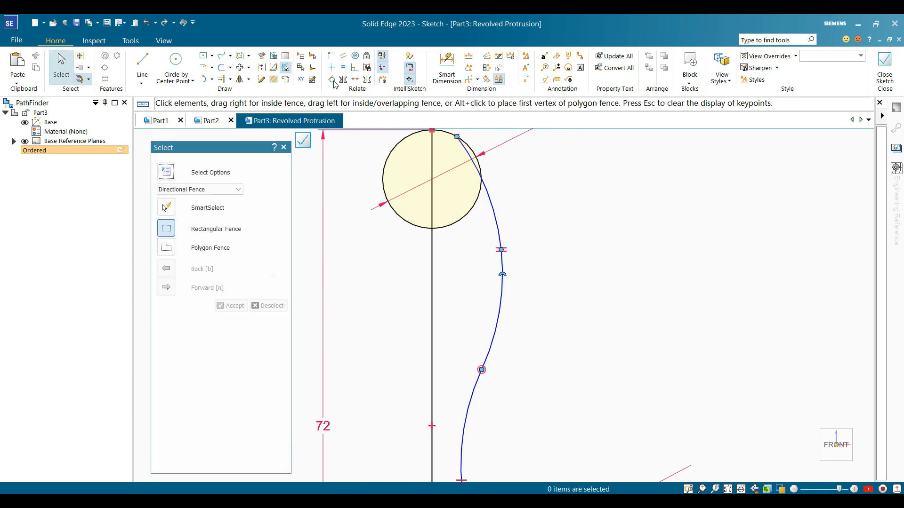
pyautogui.click(331, 79)
pyautogui.click(501, 273)
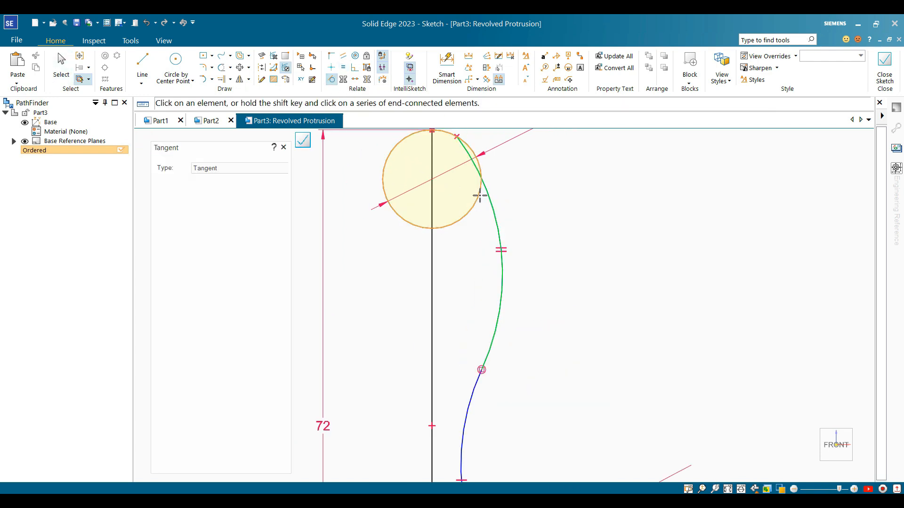
pyautogui.click(480, 195)
pyautogui.scroll(-4, 544, 190)
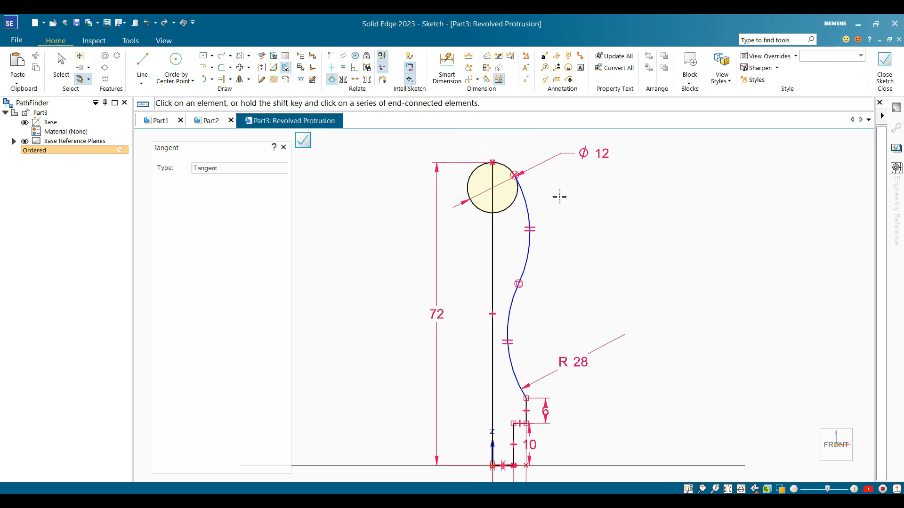
pyautogui.press('Escape')
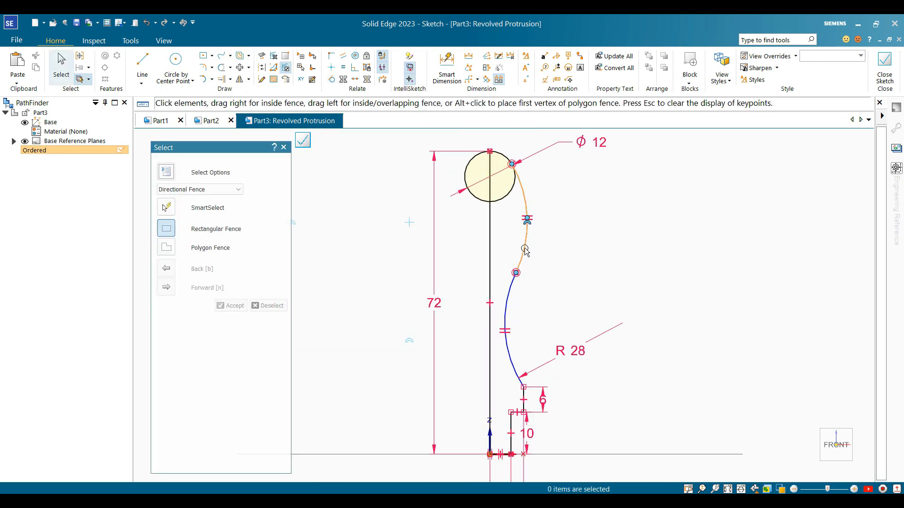
# Step: Dimension the horizontal distance from the long vertical line to the lower arc's center to 33 mm
pyautogui.click(509, 294)
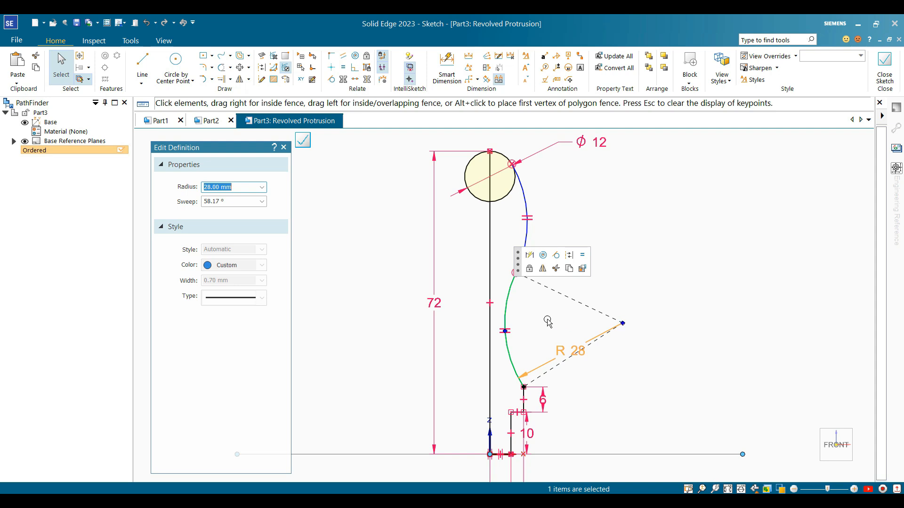
pyautogui.press('d')
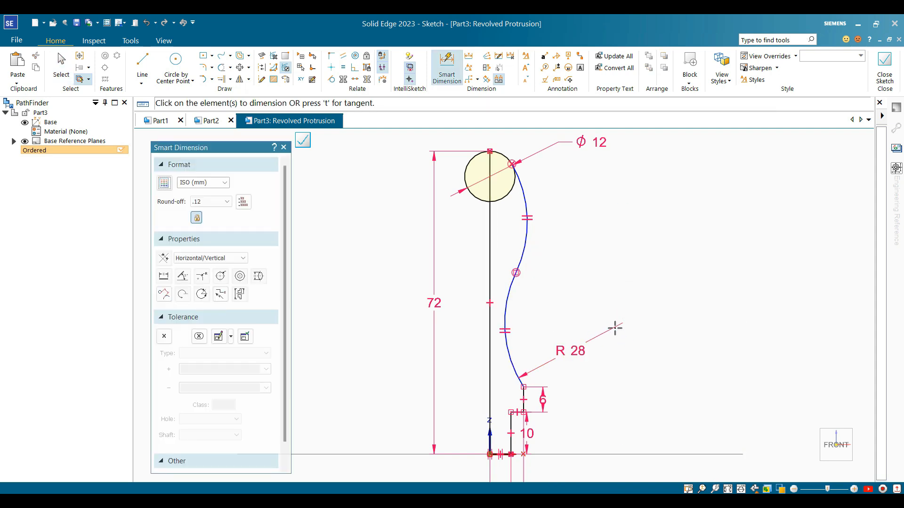
pyautogui.click(491, 342)
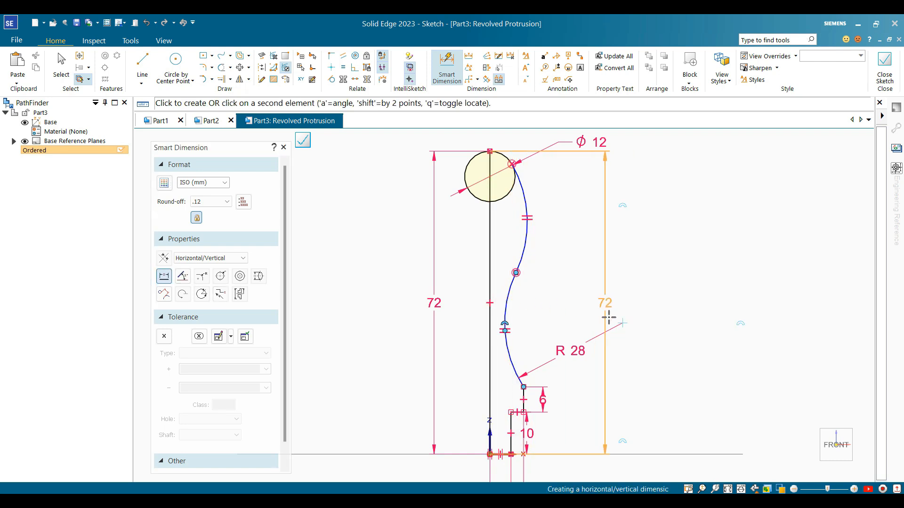
pyautogui.click(622, 323)
pyautogui.click(595, 381)
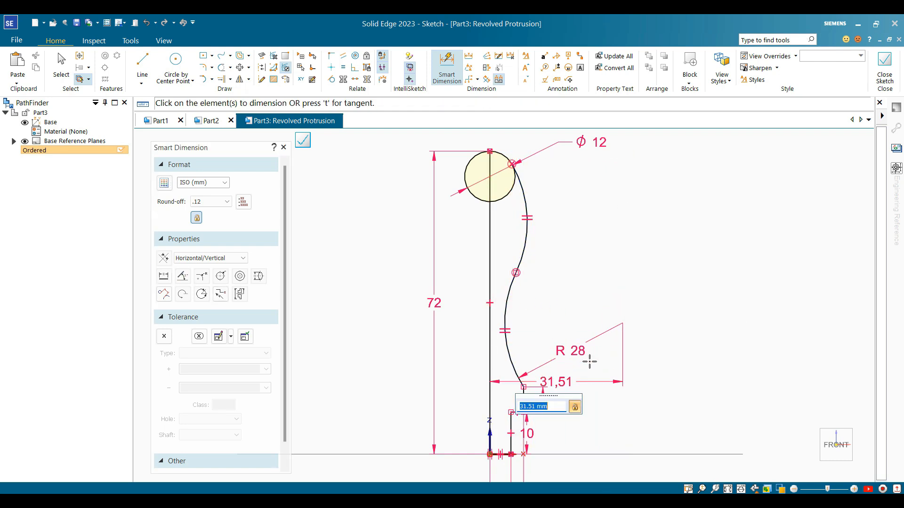
pyautogui.write('33')
pyautogui.press('Return')
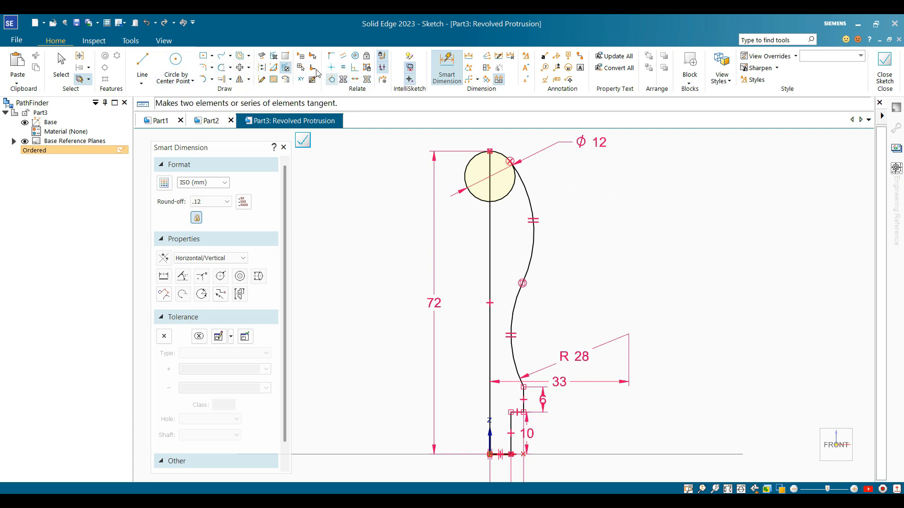
# Step: Trim the circle down to the short cap arc between the vertical line's upper end and the upper arc
pyautogui.click(222, 69)
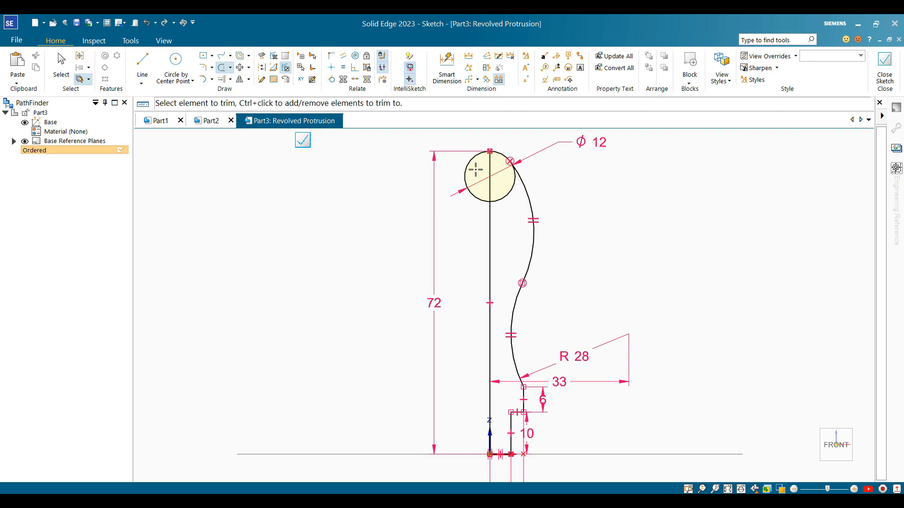
pyautogui.moveTo(476, 169)
pyautogui.mouseDown()
pyautogui.moveTo(456, 178)
pyautogui.moveTo(513, 216)
pyautogui.mouseUp()
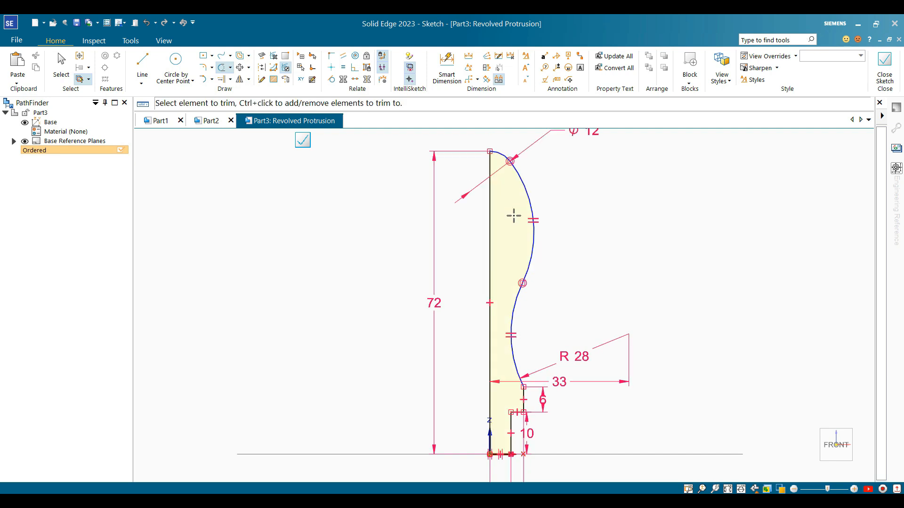
pyautogui.press('Escape')
pyautogui.scroll(-3, 572, 215)
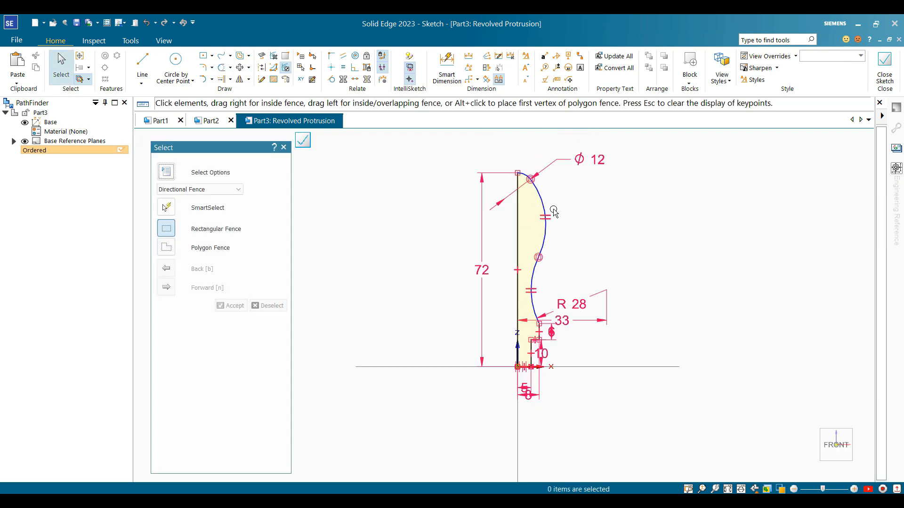
# Step: Move the junction of the cap arc and upper arc outward to test which geometry is still free, and select the cap arc
pyautogui.click(529, 179)
pyautogui.scroll(2, 529, 178)
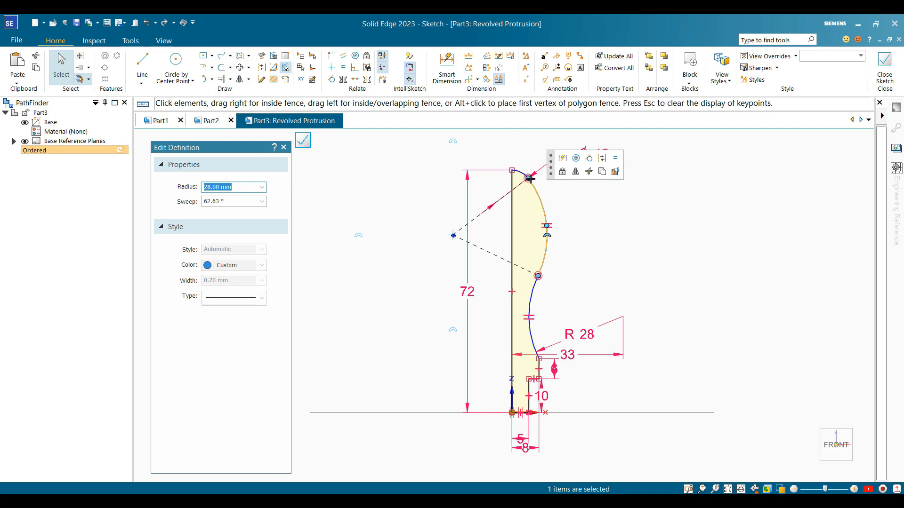
pyautogui.scroll(2, 530, 179)
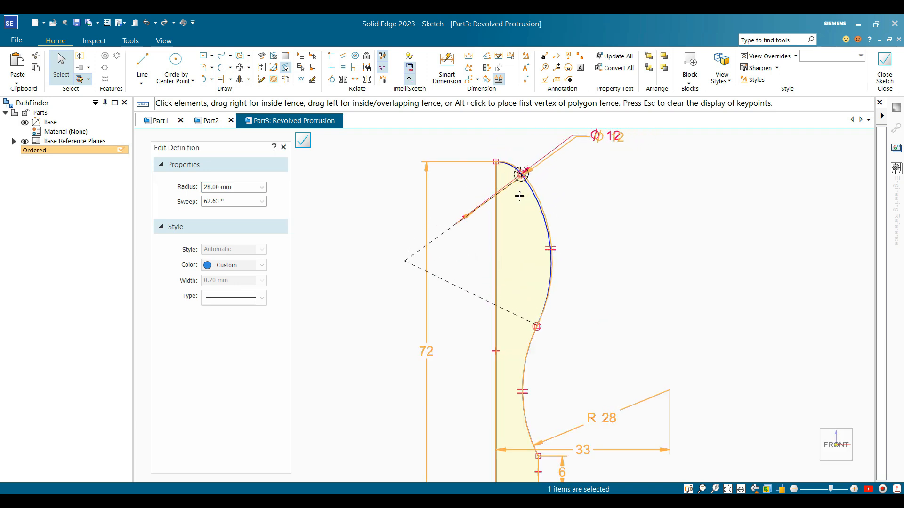
pyautogui.moveTo(519, 195); pyautogui.dragTo(567, 188)
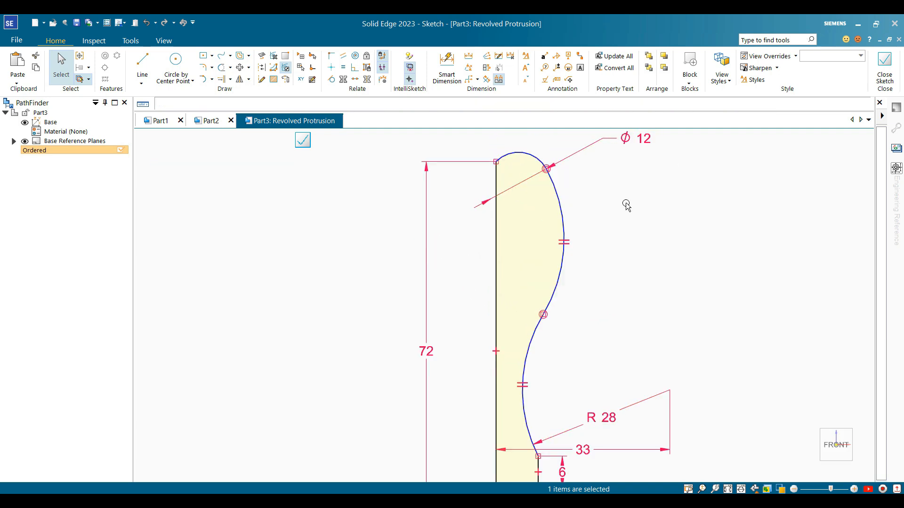
pyautogui.click(519, 185)
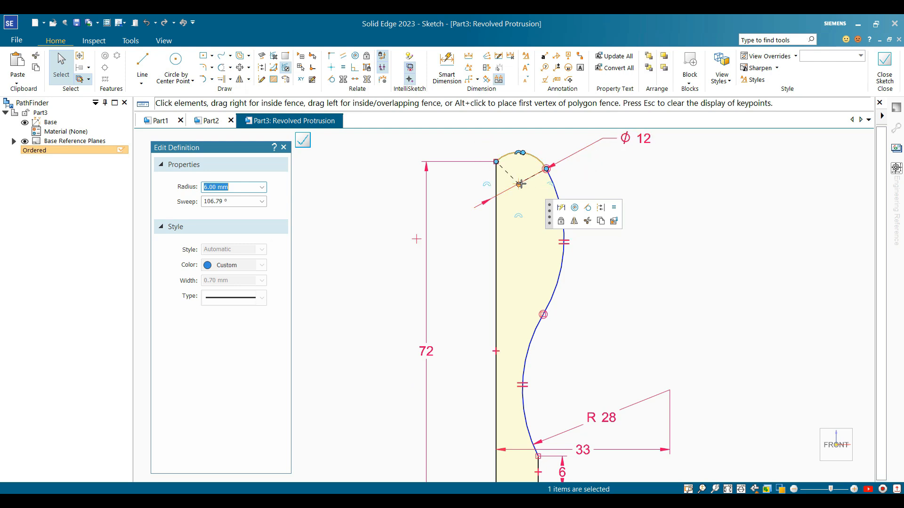
pyautogui.press('Escape')
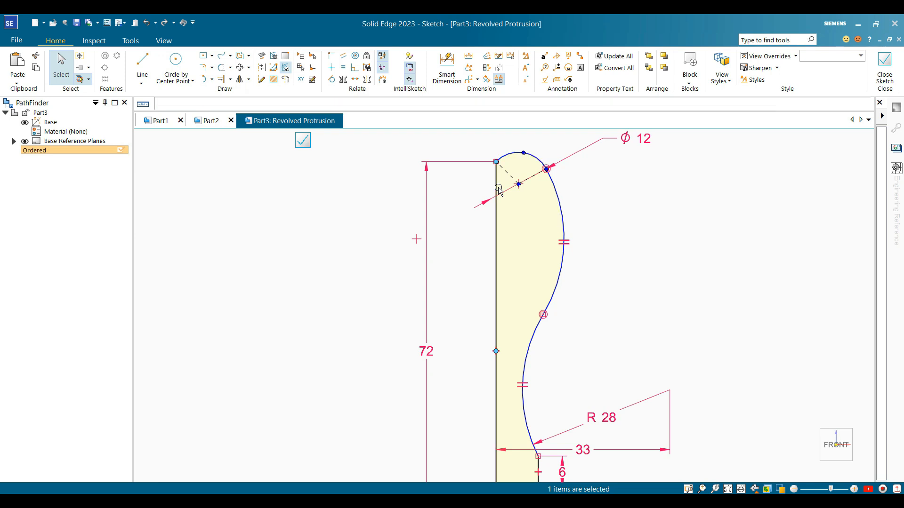
# Step: Connect the cap arc's center point to the long vertical line
pyautogui.click(331, 59)
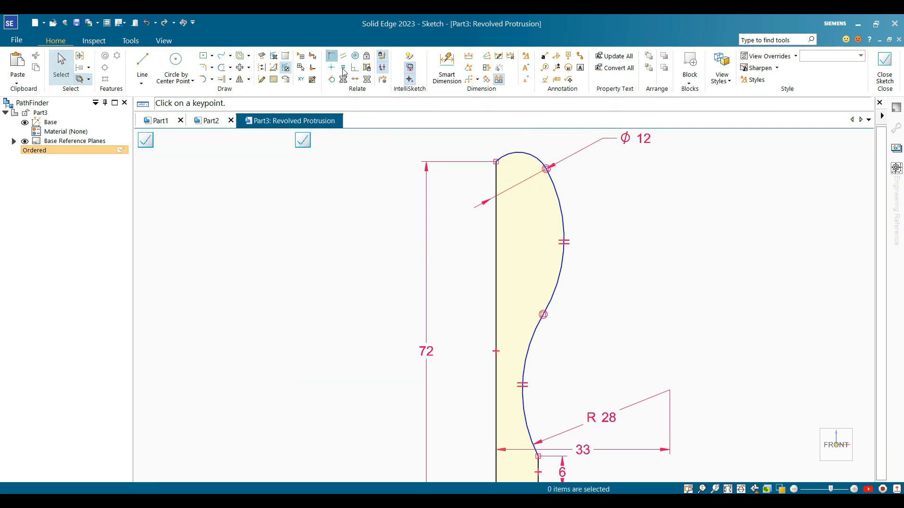
pyautogui.click(518, 184)
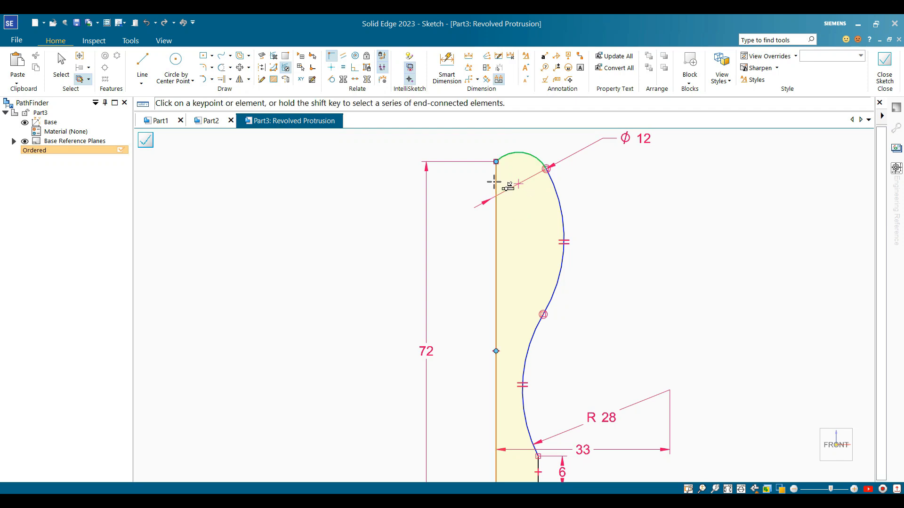
pyautogui.click(497, 180)
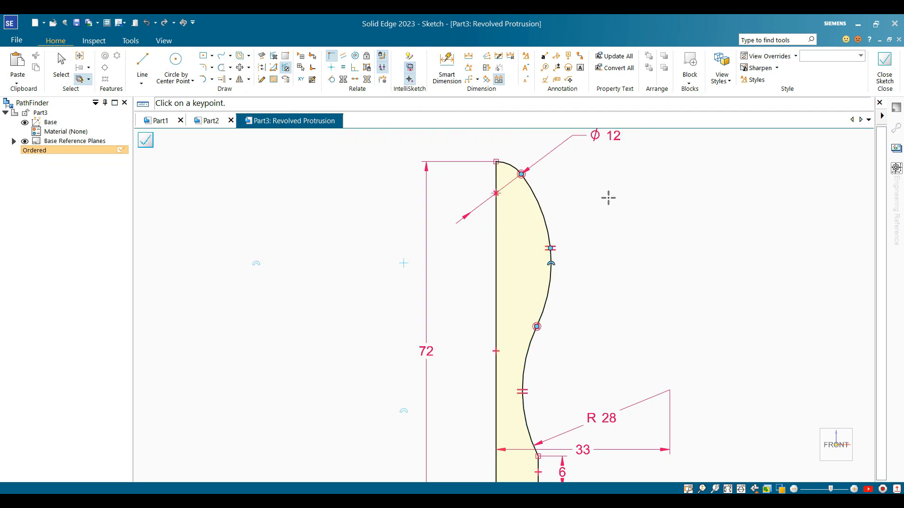
pyautogui.press('Escape')
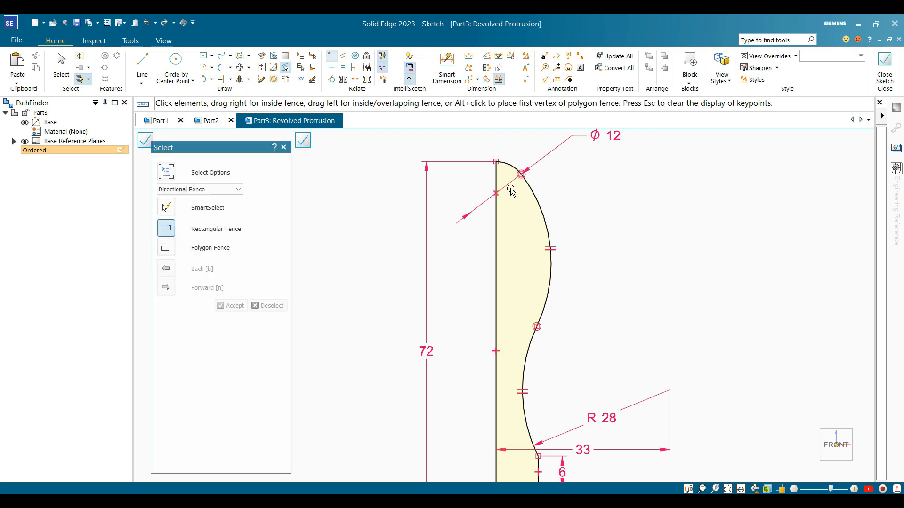
# Step: Examine the closed handle profile with its dimensions and relationships from the base to the rounded tip
pyautogui.scroll(-5, 595, 225)
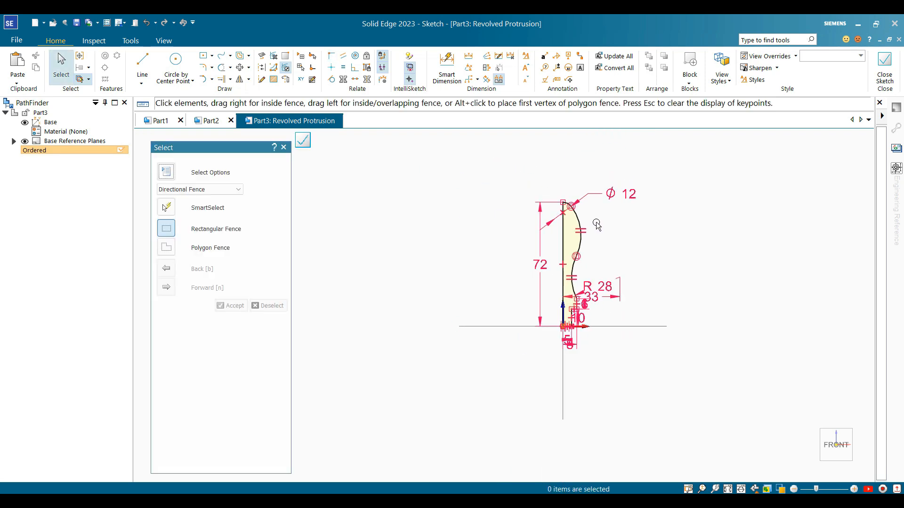
pyautogui.scroll(5, 603, 278)
pyautogui.scroll(-2, 627, 243)
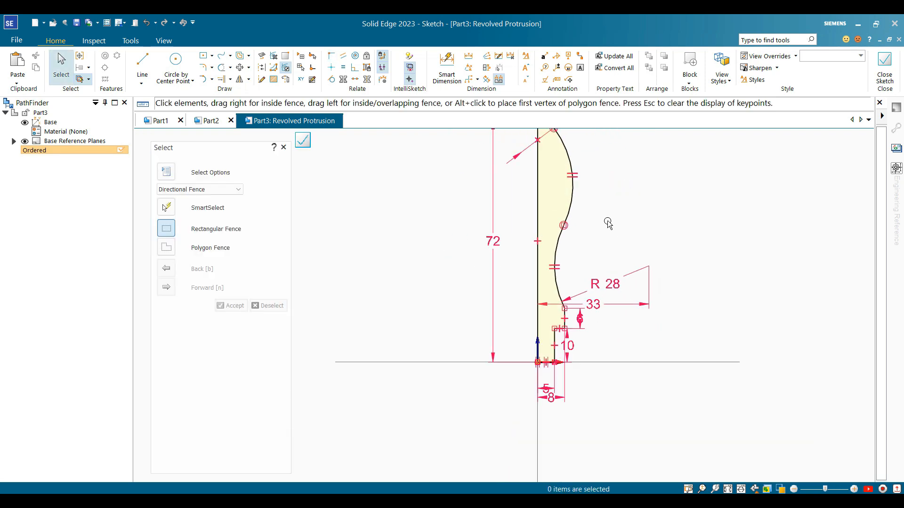
pyautogui.scroll(2, 611, 242)
pyautogui.scroll(-3, 612, 242)
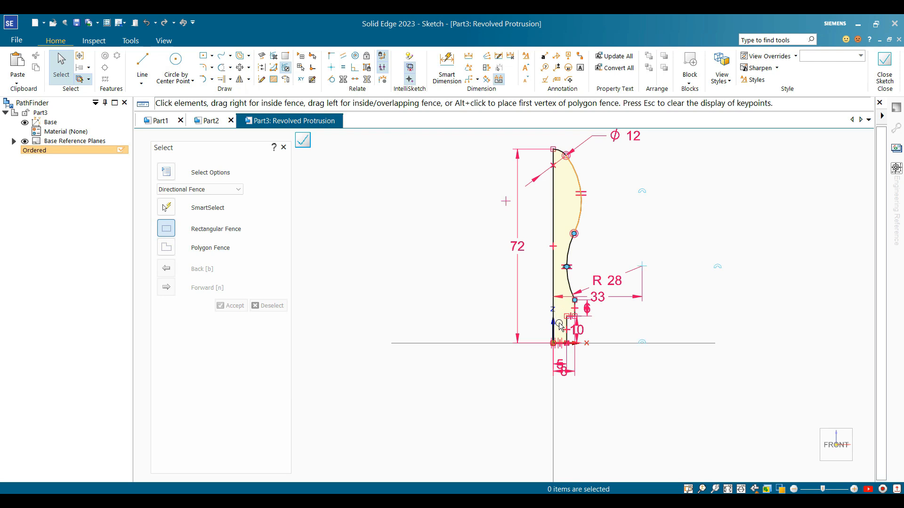
pyautogui.scroll(2, 565, 325)
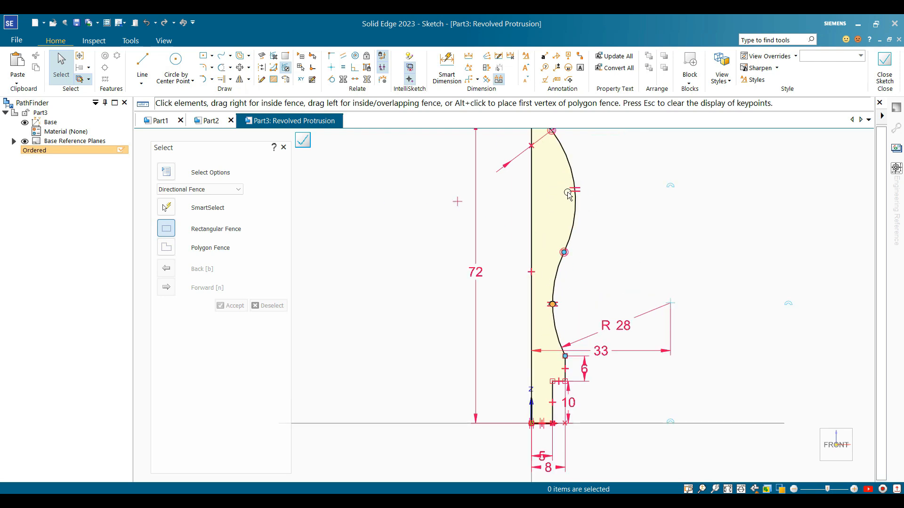
pyautogui.scroll(-2, 654, 253)
pyautogui.scroll(2, 657, 183)
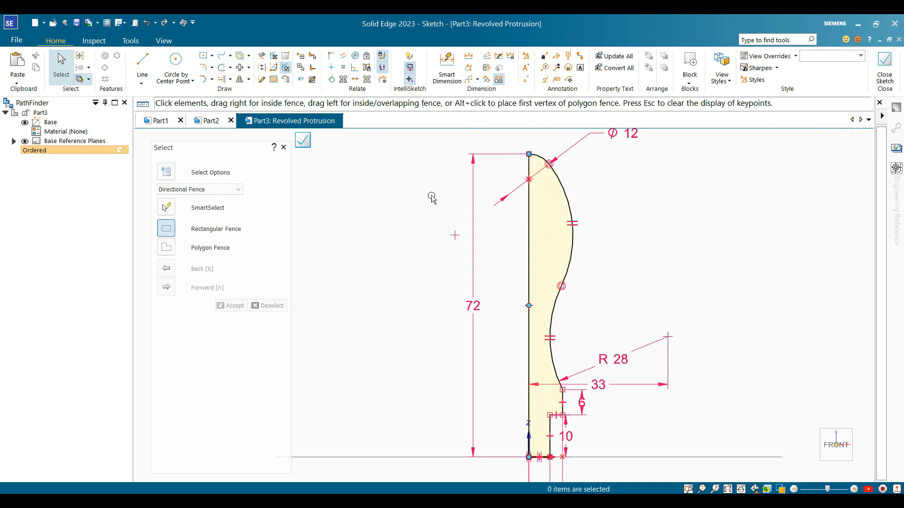
# Step: Set the long vertical line as the revolution axis and finish the handle profile as a full revolved protrusion
pyautogui.click(286, 80)
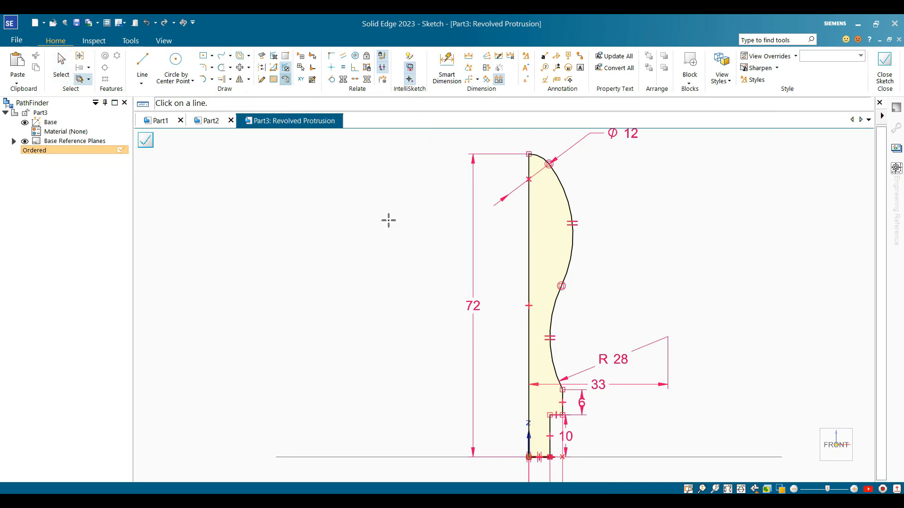
pyautogui.click(529, 244)
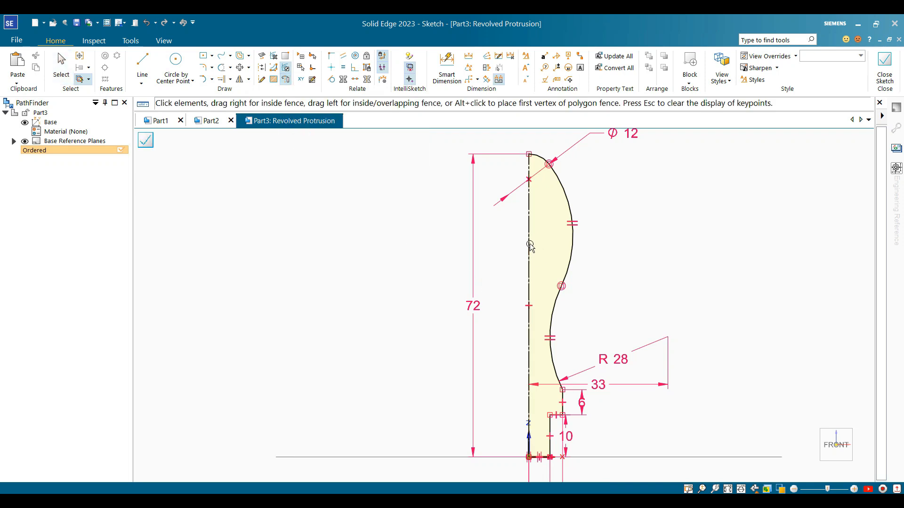
pyautogui.click(885, 86)
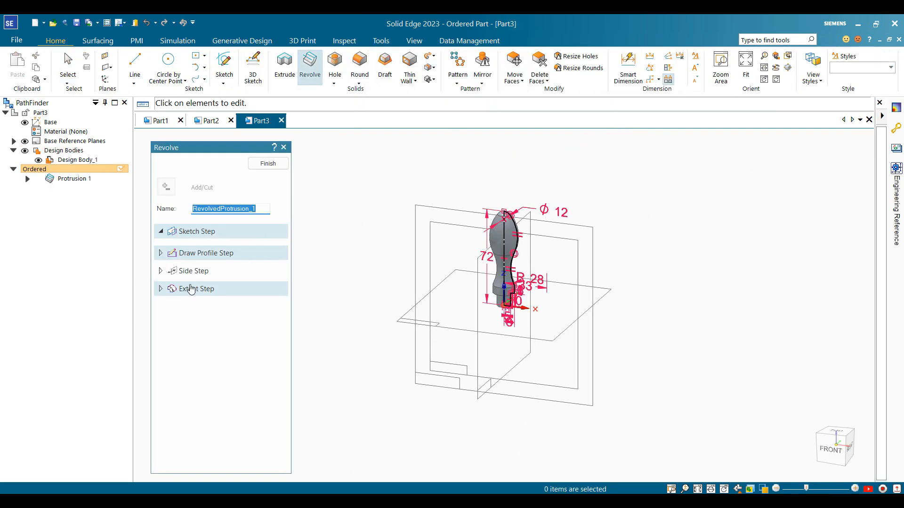
pyautogui.click(268, 167)
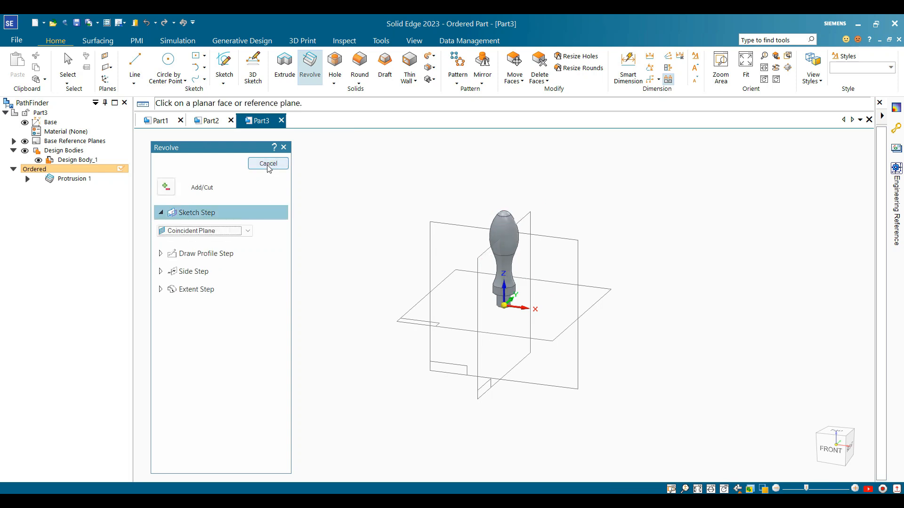
pyautogui.click(269, 163)
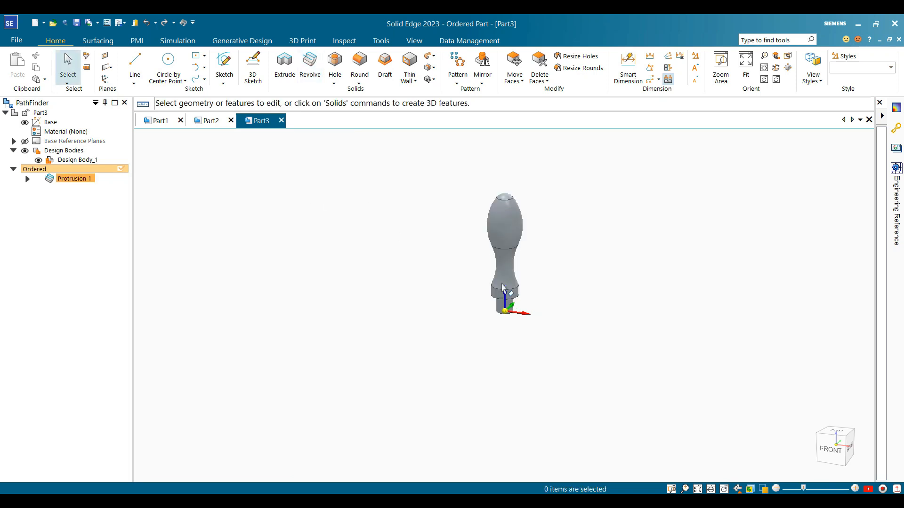
# Step: Paint the whole handle body with the Wood style using Part Painter
pyautogui.scroll(3, 541, 245)
pyautogui.moveTo(541, 244); pyautogui.dragTo(547, 223, button='middle')
pyautogui.scroll(2, 548, 240)
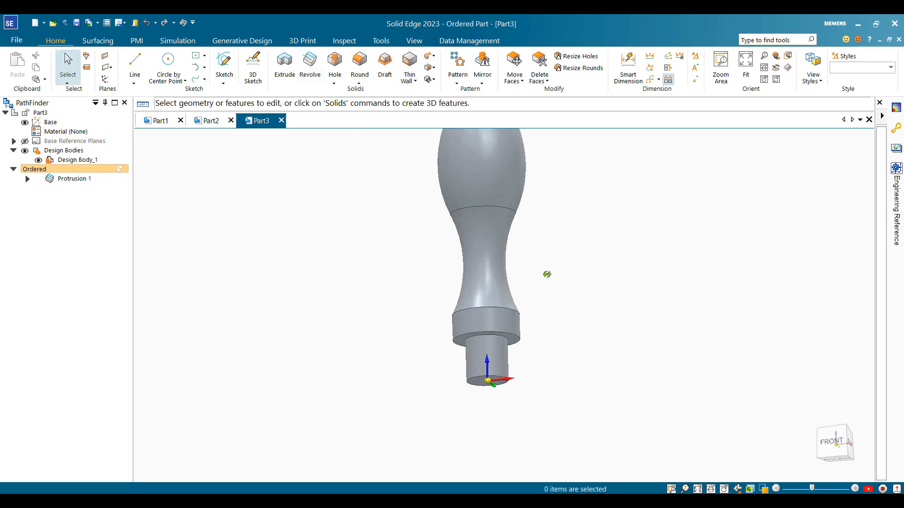
pyautogui.moveTo(546, 275); pyautogui.dragTo(631, 226, button='middle')
pyautogui.scroll(3, 603, 258)
pyautogui.moveTo(602, 256); pyautogui.dragTo(584, 213, button='middle')
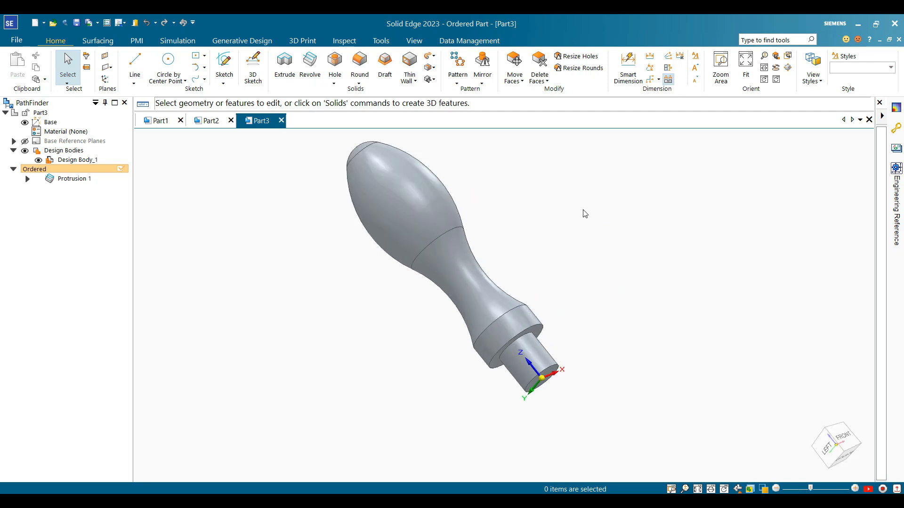
pyautogui.click(414, 41)
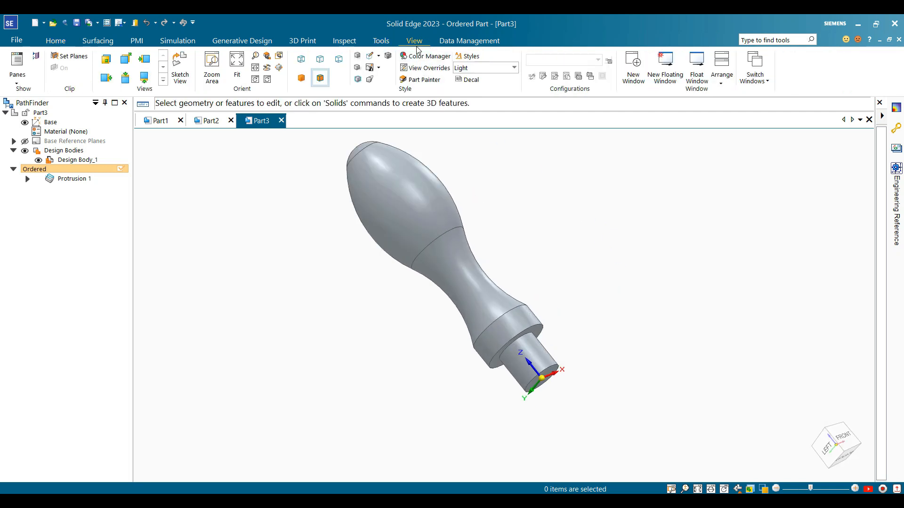
pyautogui.click(420, 79)
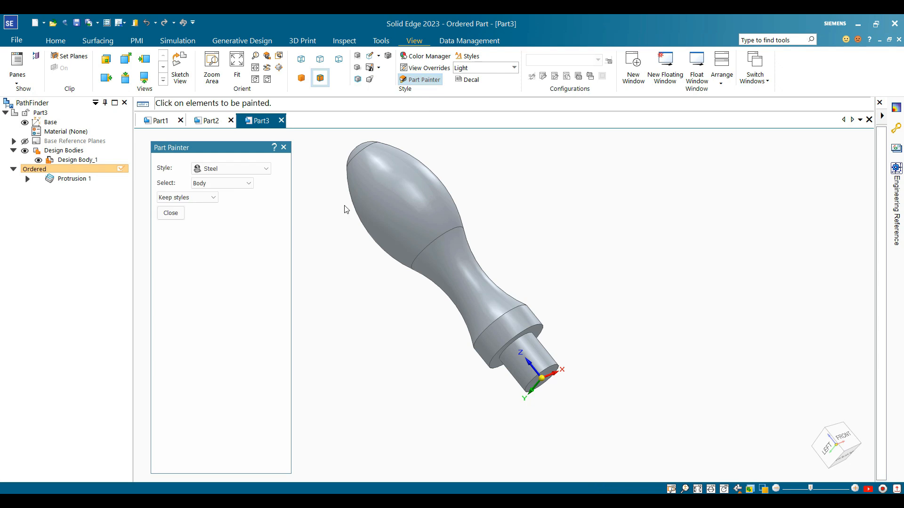
pyautogui.click(226, 169)
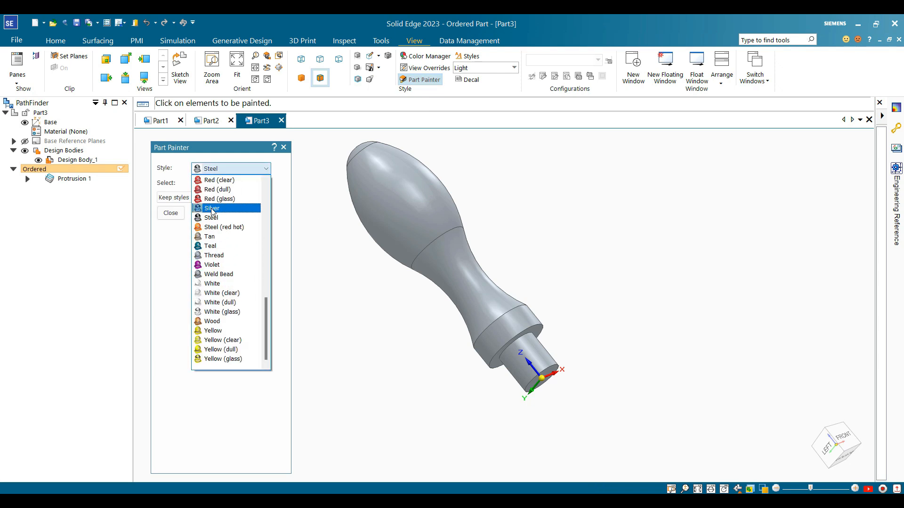
pyautogui.click(213, 322)
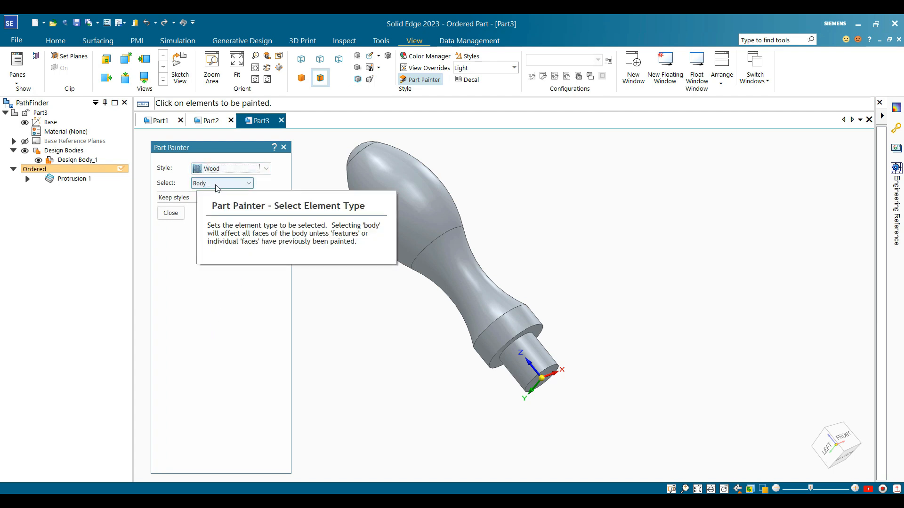
pyautogui.click(404, 187)
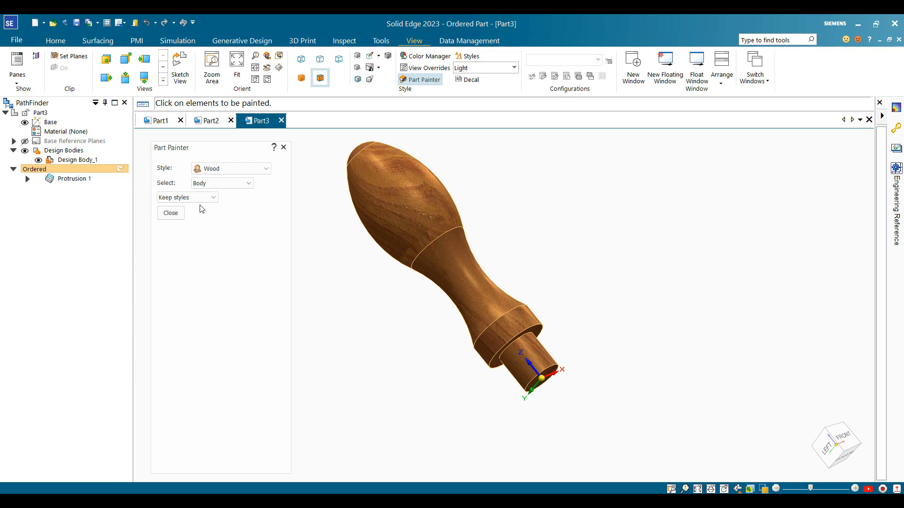
pyautogui.click(170, 213)
pyautogui.rightClick(536, 254)
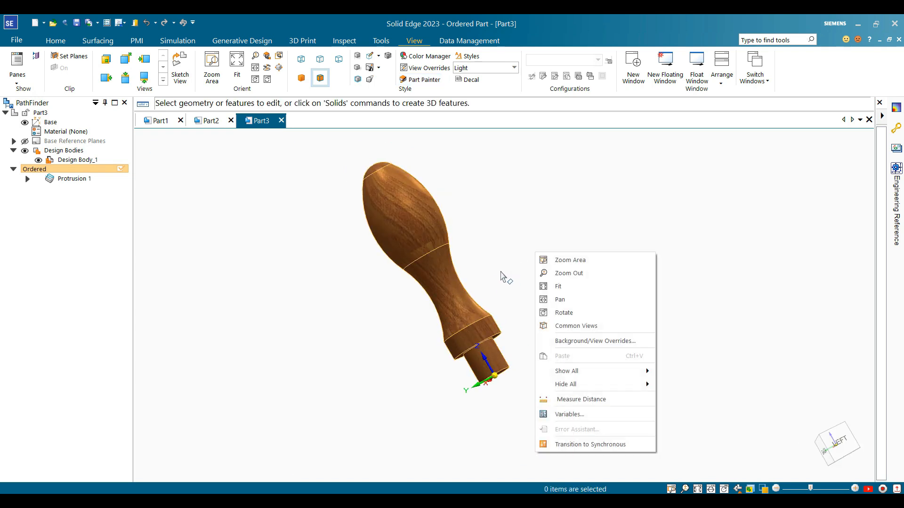
pyautogui.click(500, 272)
pyautogui.moveTo(501, 222); pyautogui.dragTo(599, 280, button='middle')
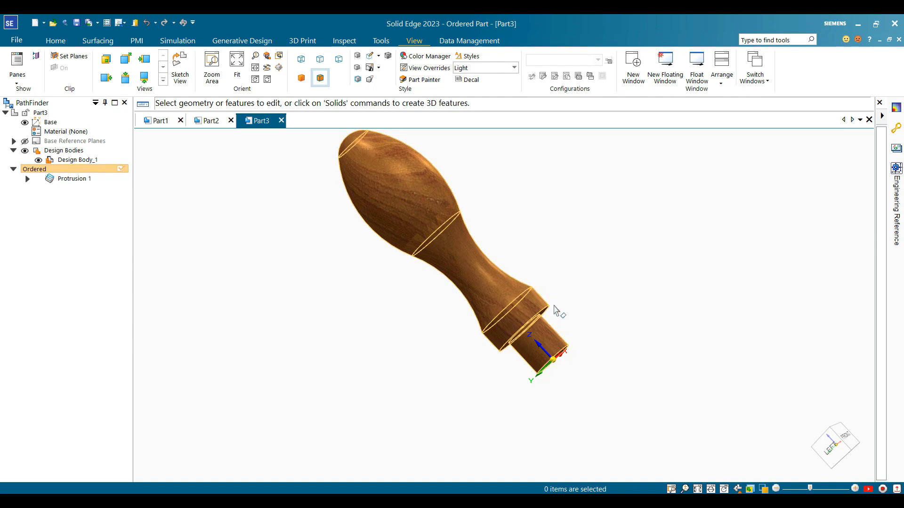
# Step: Round the collar's outer edge on the side facing the cylindrical stem with a 3 mm radius
pyautogui.click(56, 41)
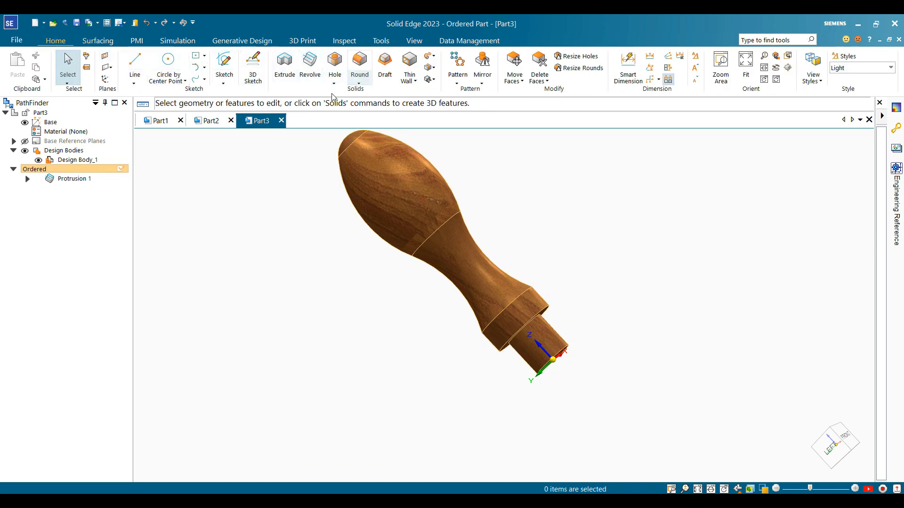
pyautogui.click(363, 85)
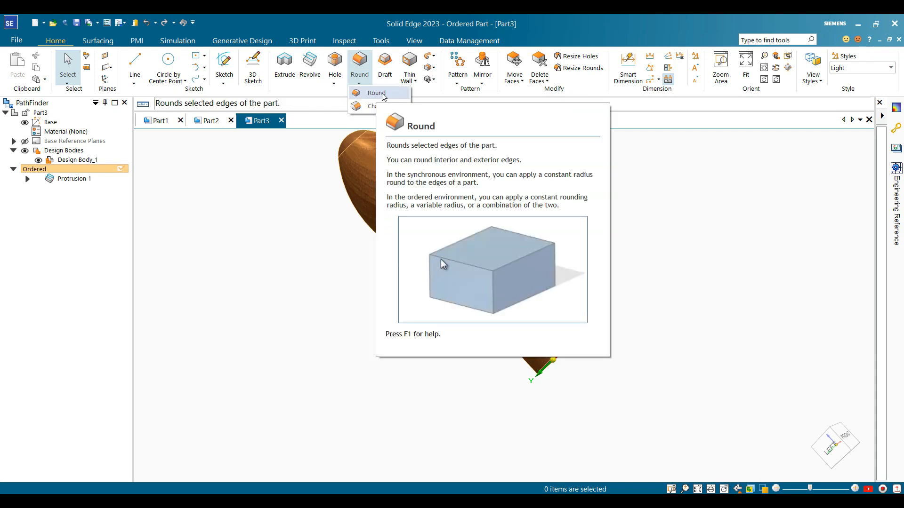
pyautogui.click(379, 93)
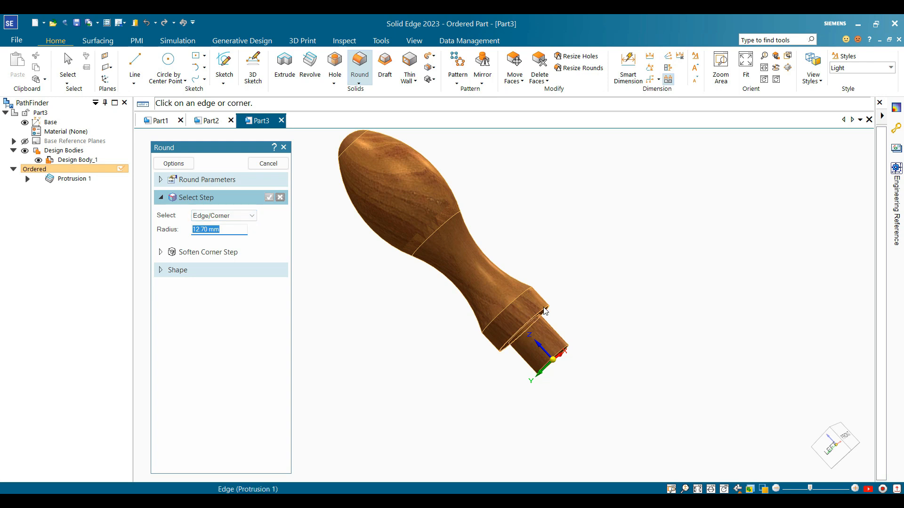
pyautogui.scroll(4, 546, 309)
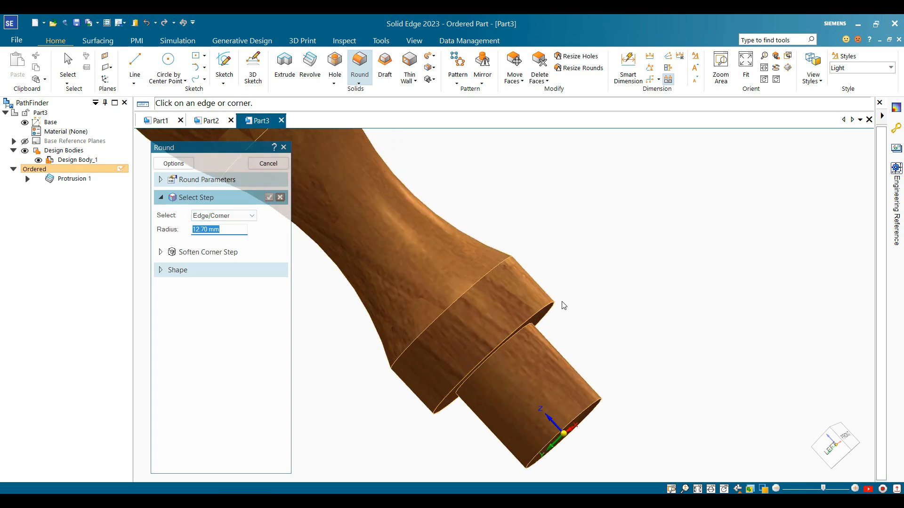
pyautogui.click(553, 307)
pyautogui.click(238, 218)
pyautogui.click(219, 223)
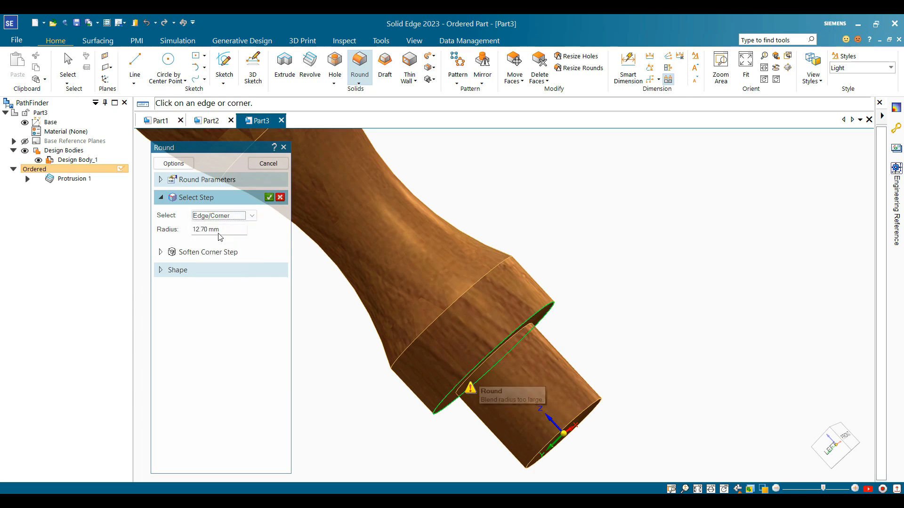
pyautogui.click(220, 231)
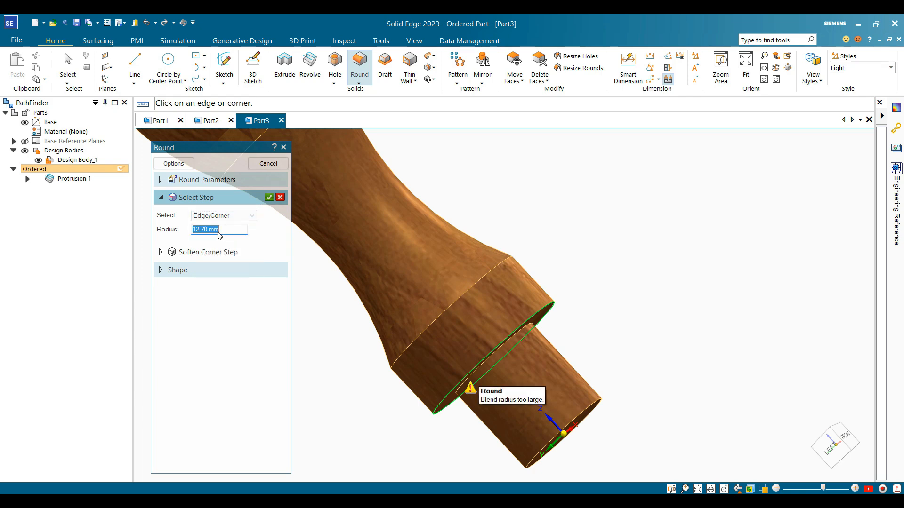
pyautogui.write('5')
pyautogui.press('Return')
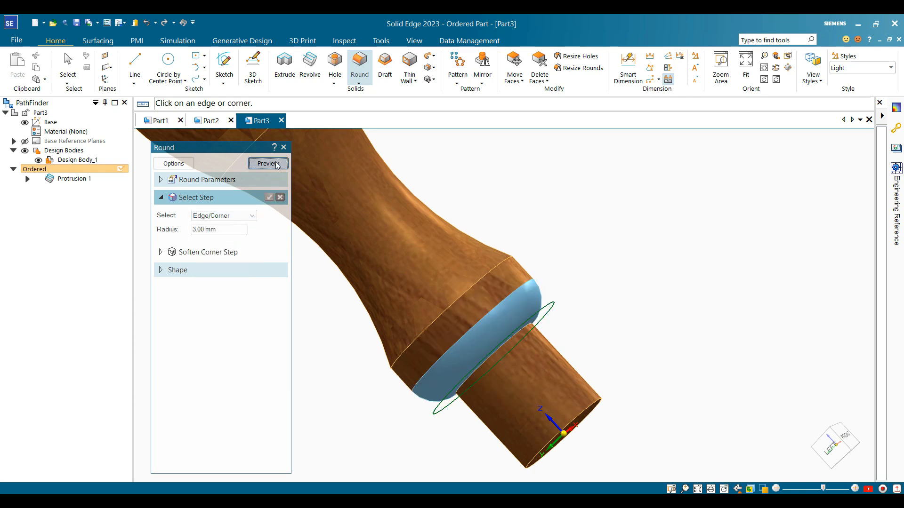
pyautogui.click(277, 163)
pyautogui.click(276, 164)
pyautogui.scroll(-5, 573, 232)
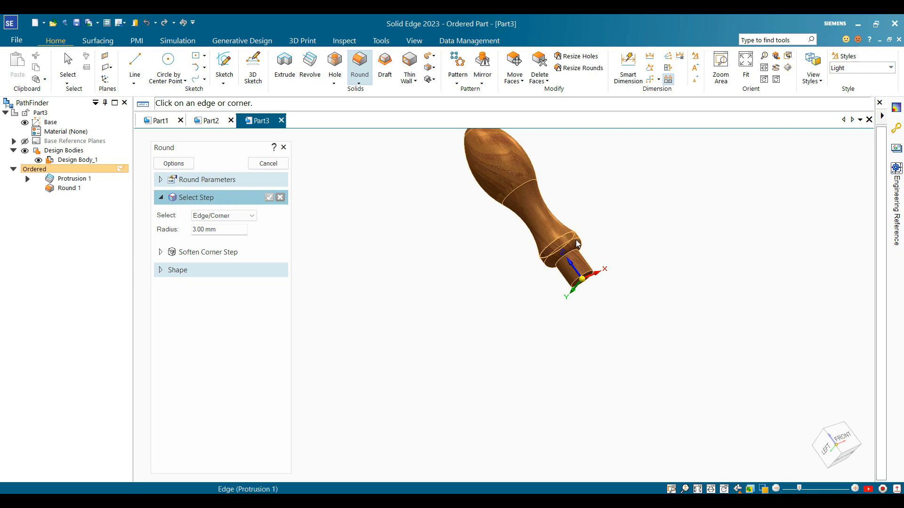
pyautogui.scroll(1, 581, 249)
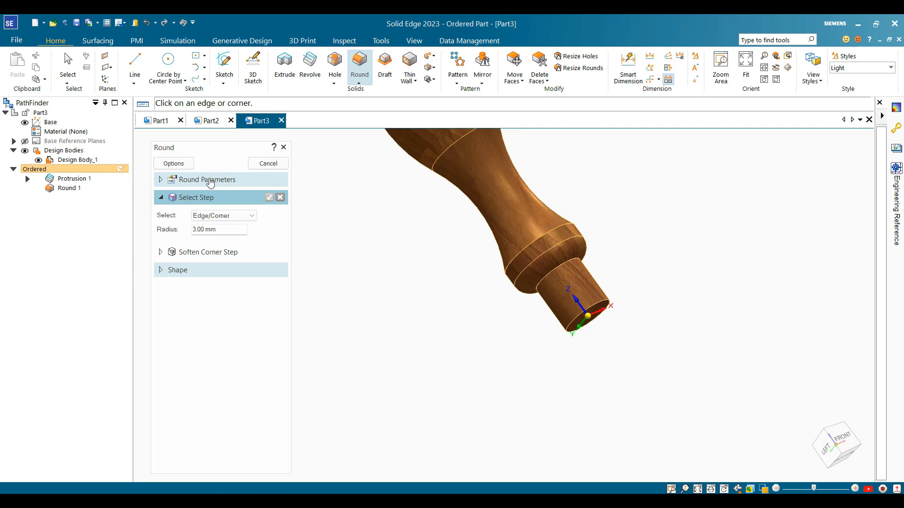
pyautogui.click(276, 162)
# Step: Hide the base coordinate system and view the finished handle from the corner between the left, back and bottom faces
pyautogui.hotkey('ctrl', 'l')
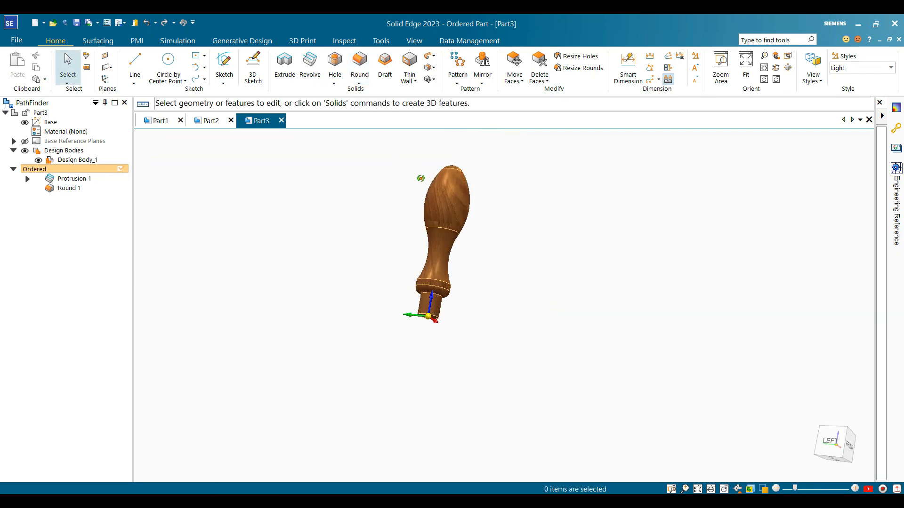
pyautogui.moveTo(492, 282); pyautogui.dragTo(452, 261, button='middle')
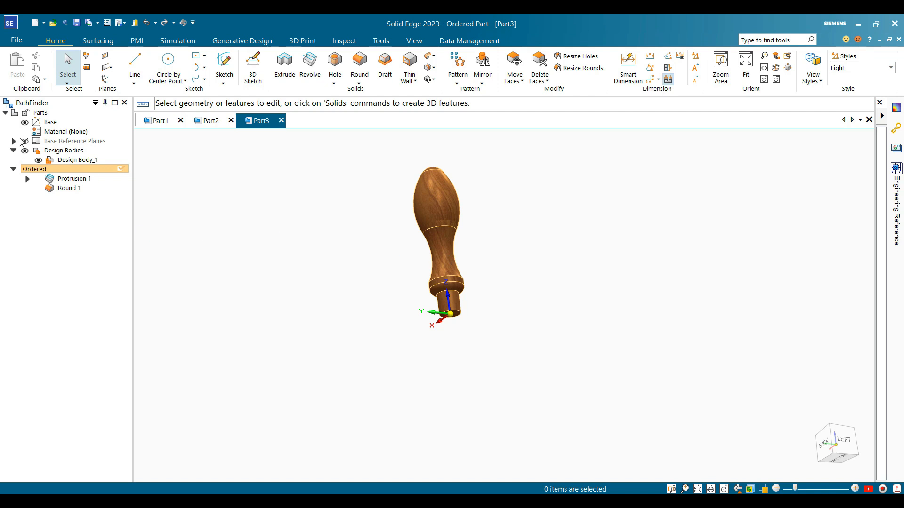
pyautogui.moveTo(312, 293); pyautogui.dragTo(446, 246, button='middle')
pyautogui.moveTo(836, 447)
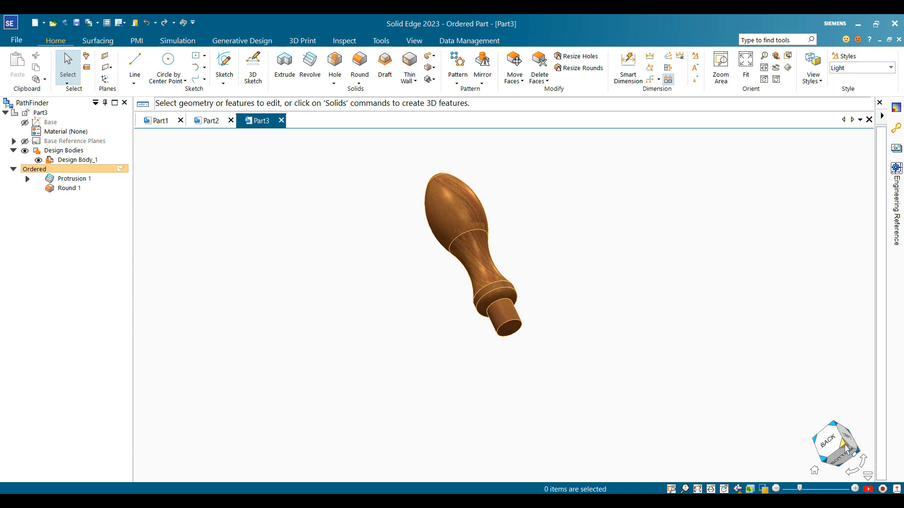
pyautogui.click(845, 448)
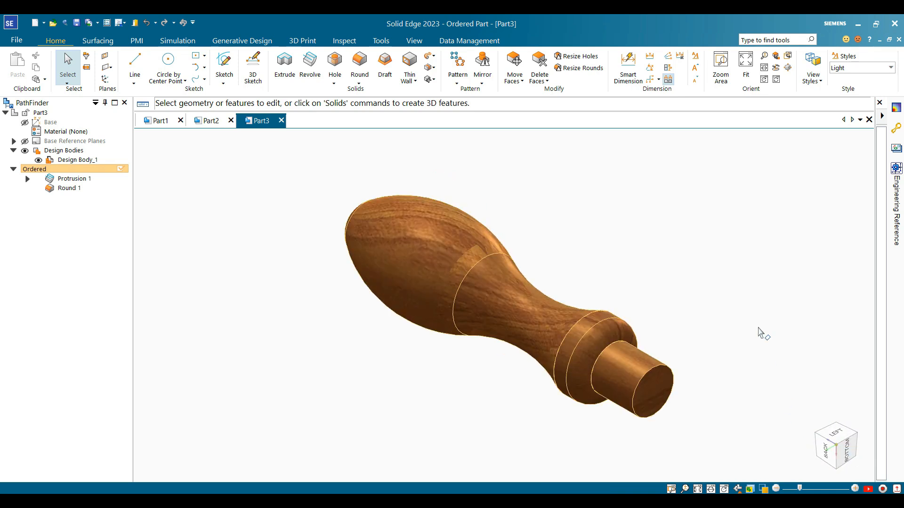
pyautogui.click(755, 281)
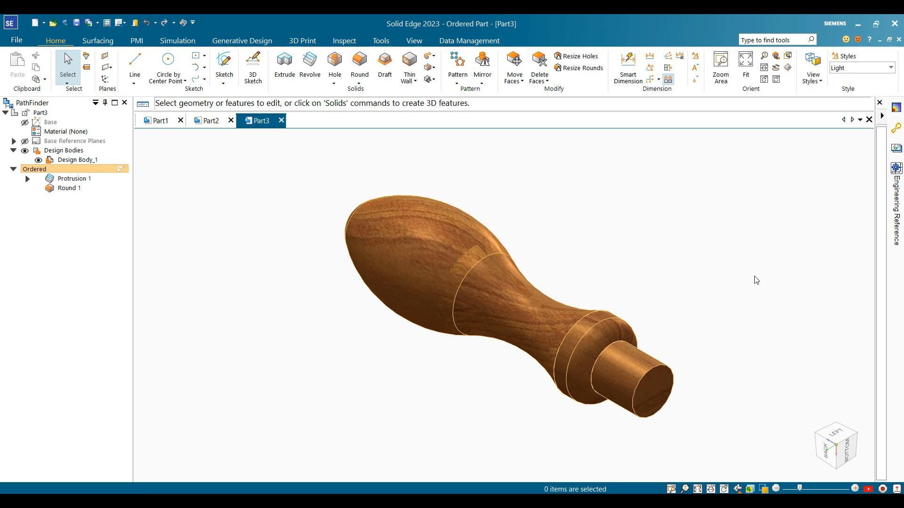